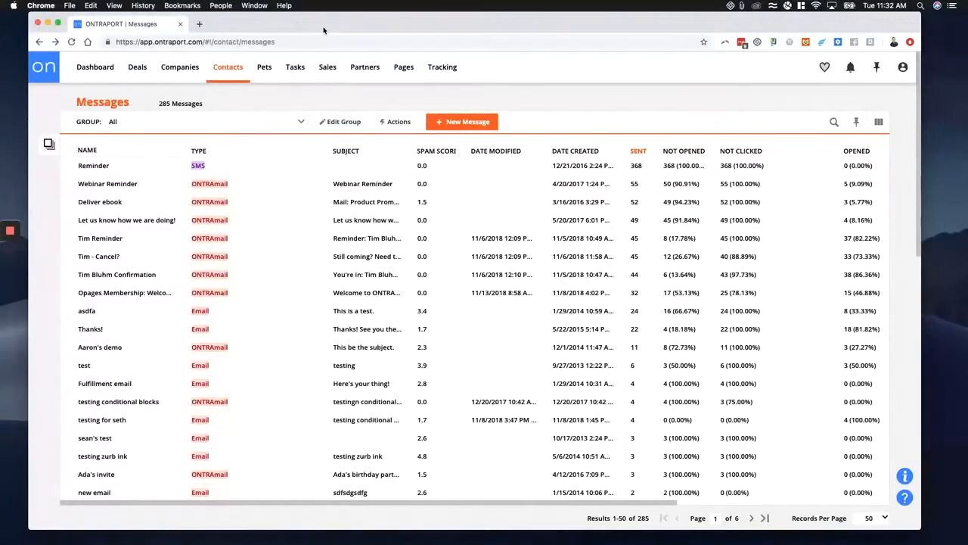
left_click_drag(324, 30, 314, 31)
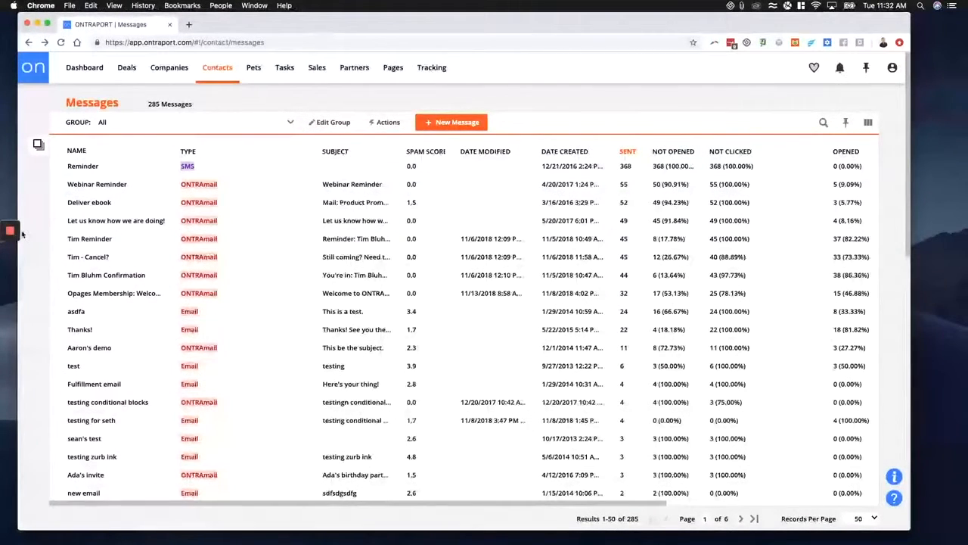
mouse_move(10, 234)
left_click(10, 276)
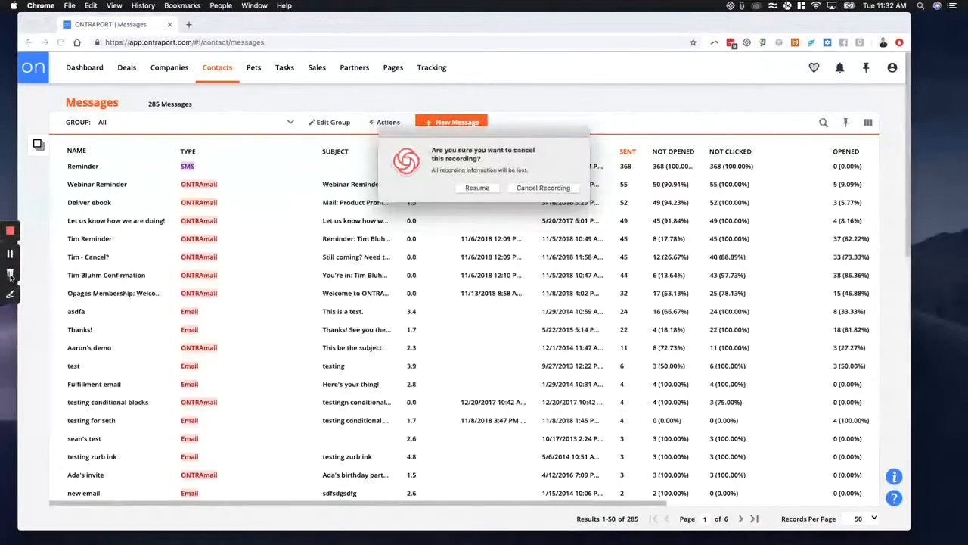
left_click(541, 188)
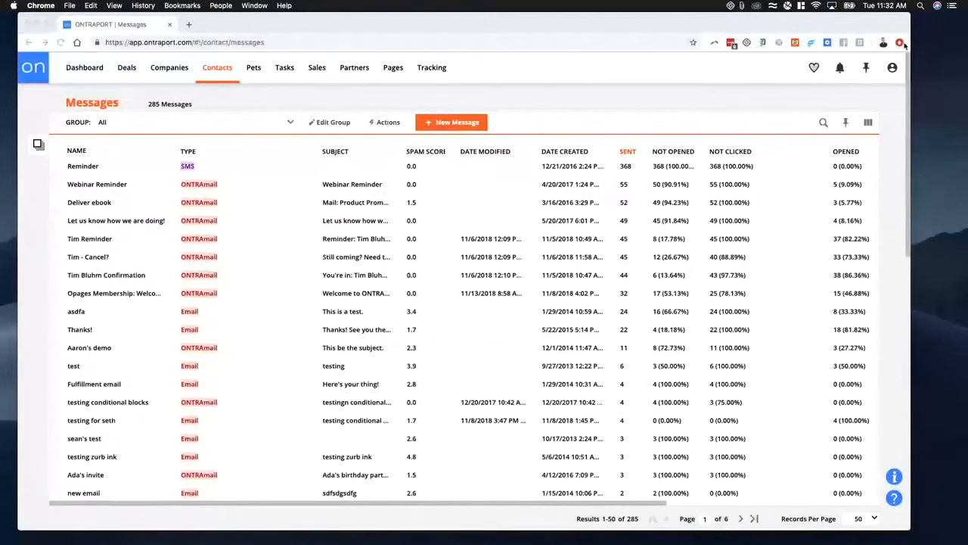
left_click(883, 6)
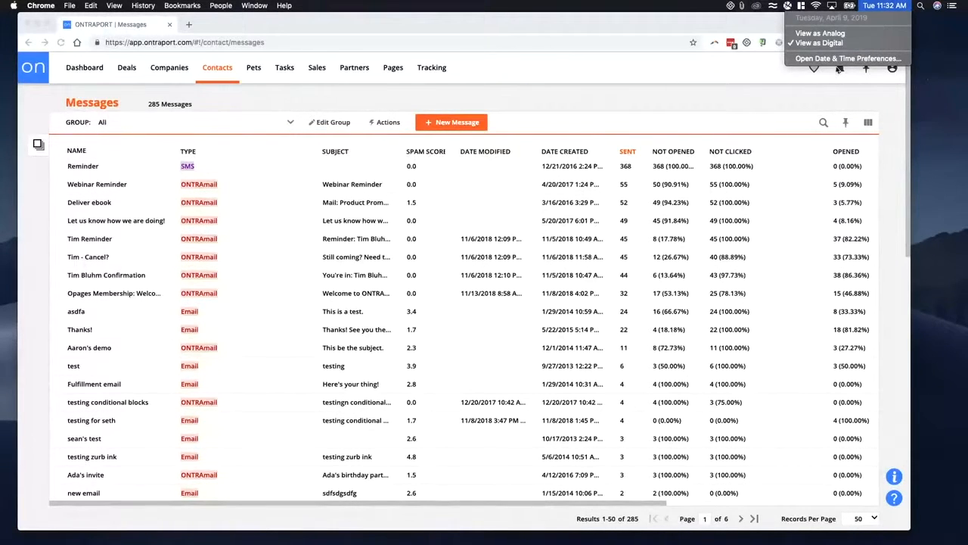
left_click(550, 102)
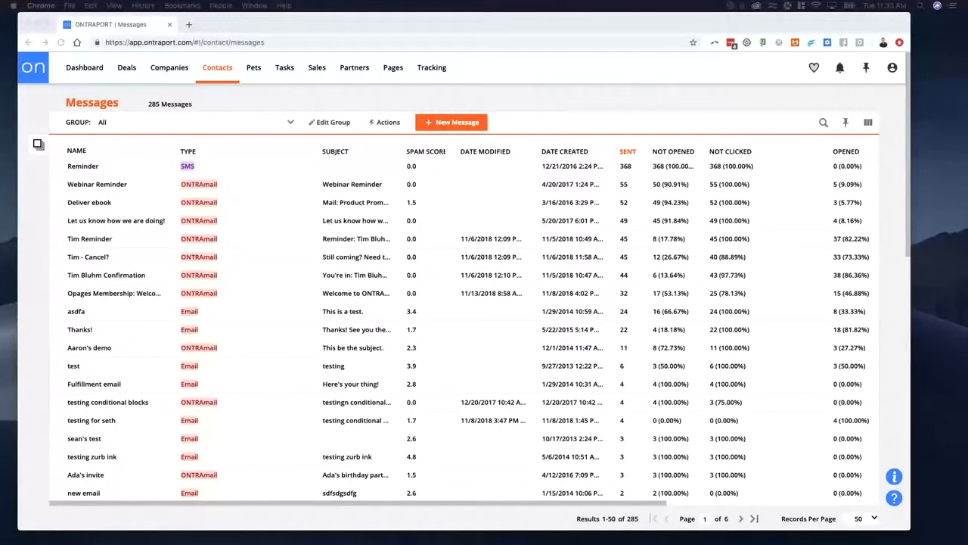
- Narrow the Type, Not Clicked and Opened columns of the messages list
left_click(319, 154)
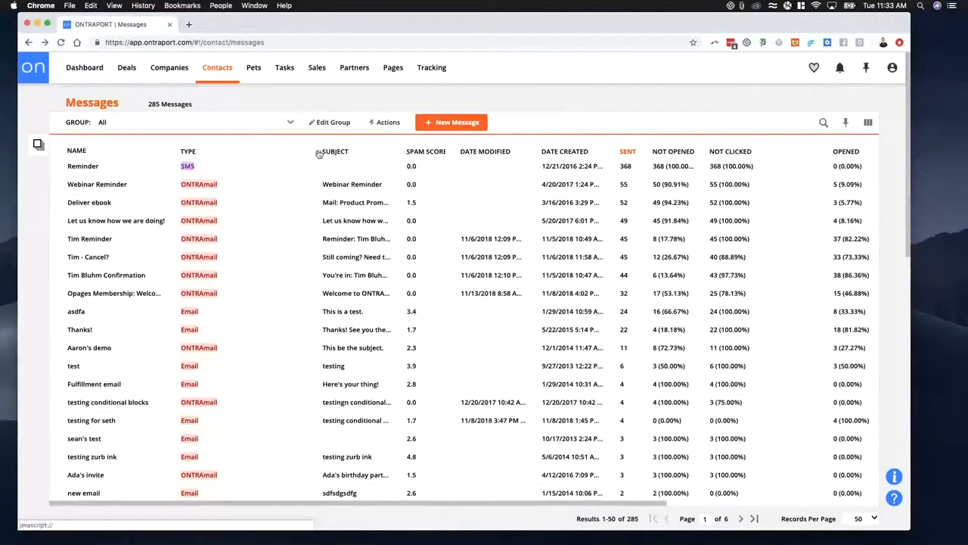
left_click_drag(318, 154, 242, 153)
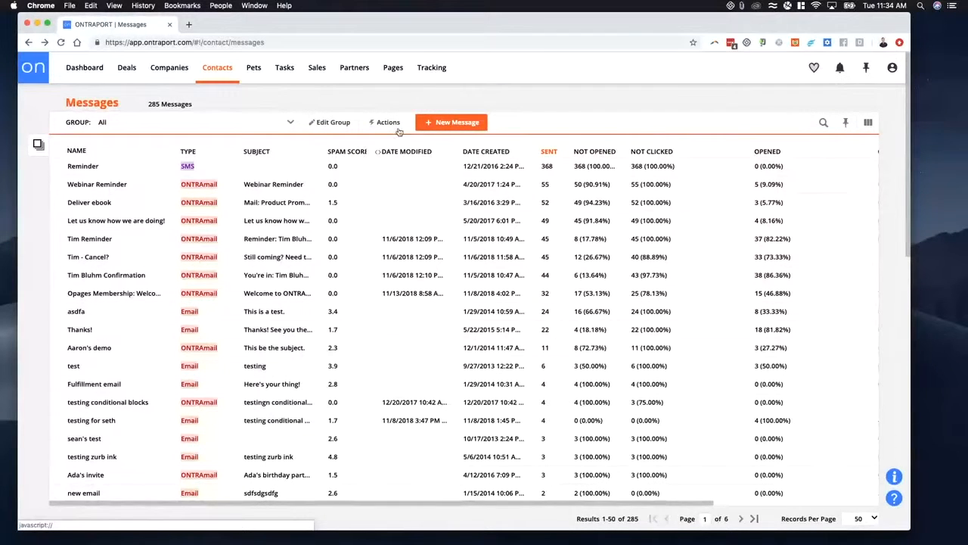
left_click_drag(752, 153, 697, 155)
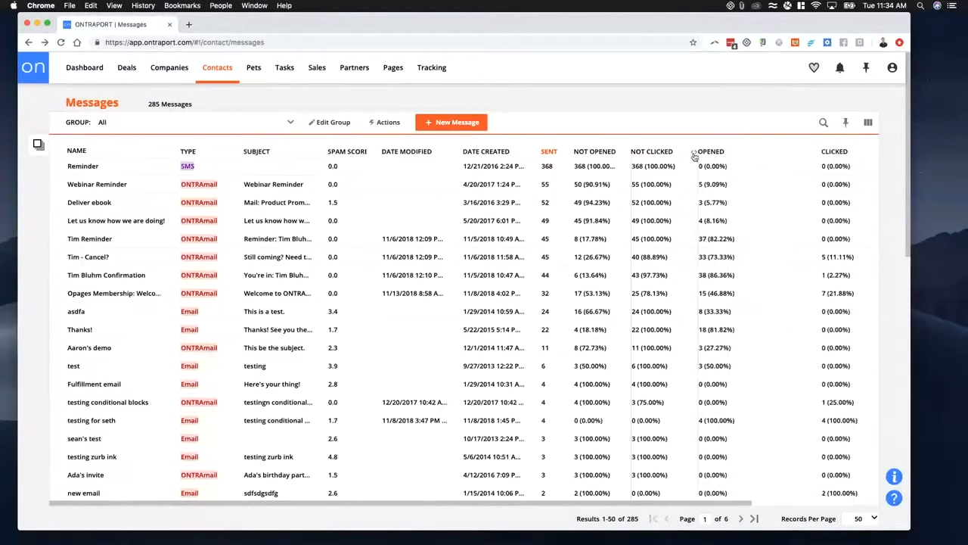
left_click_drag(818, 153, 749, 155)
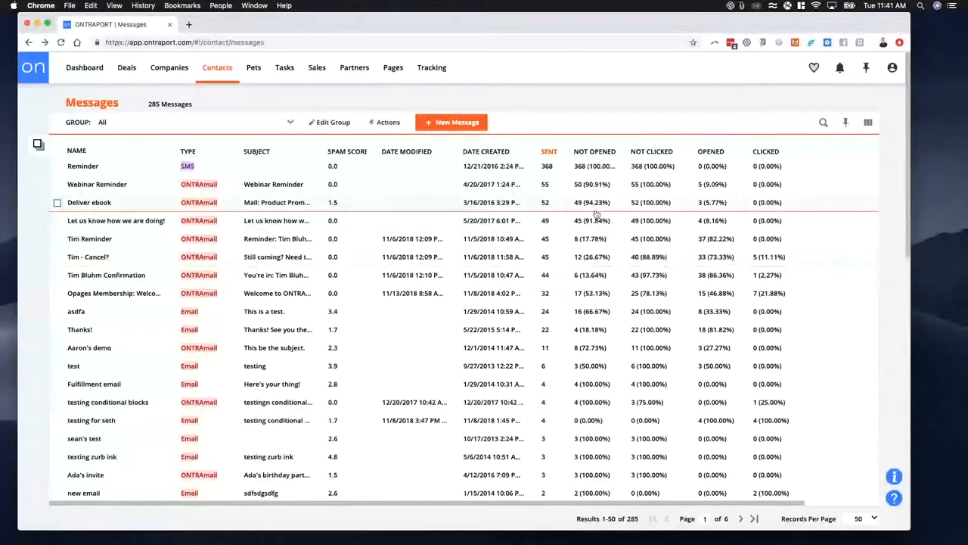
- Reorder the list columns so Sent, Opened, Clicked, Not Opened and Not Clicked follow Subject, save the layout and narrow the Clicked column
left_click(867, 121)
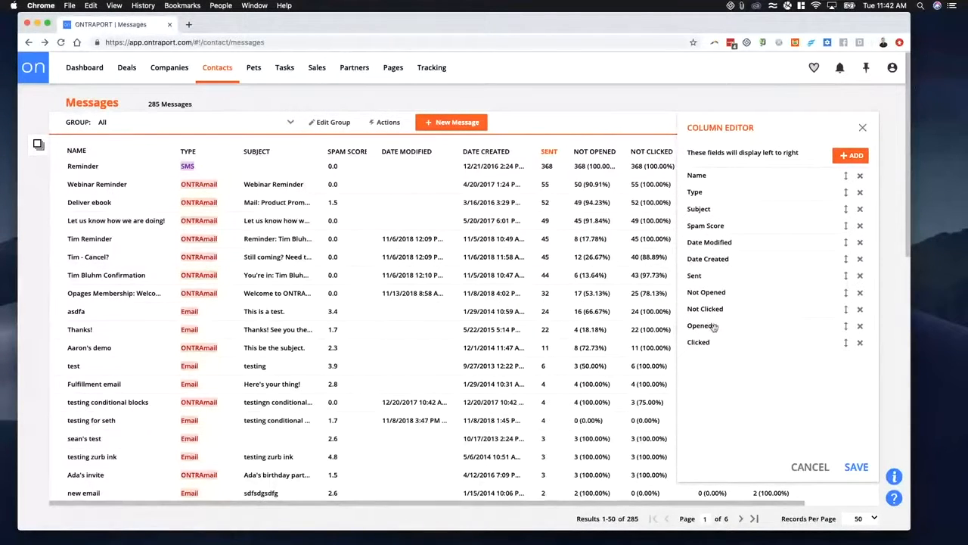
left_click_drag(709, 326, 731, 206)
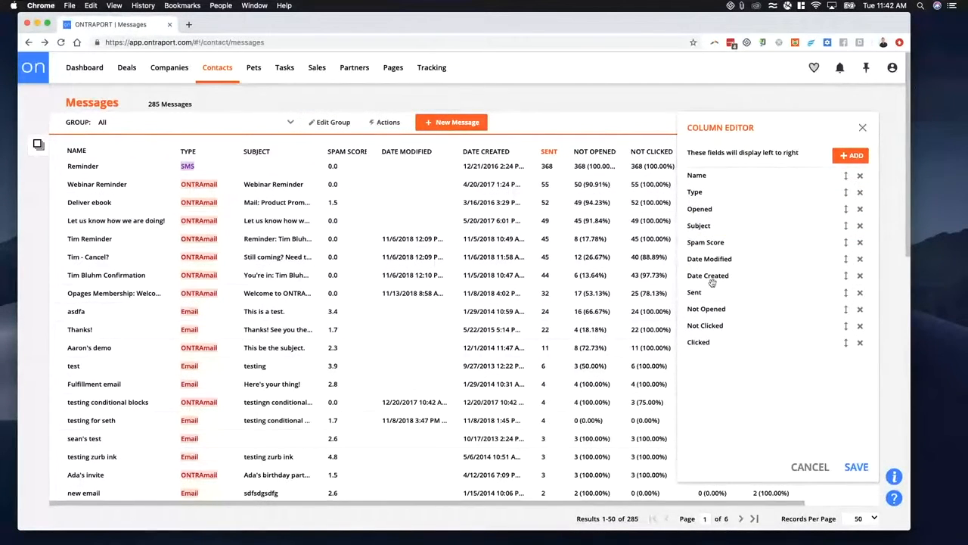
left_click_drag(709, 341, 711, 226)
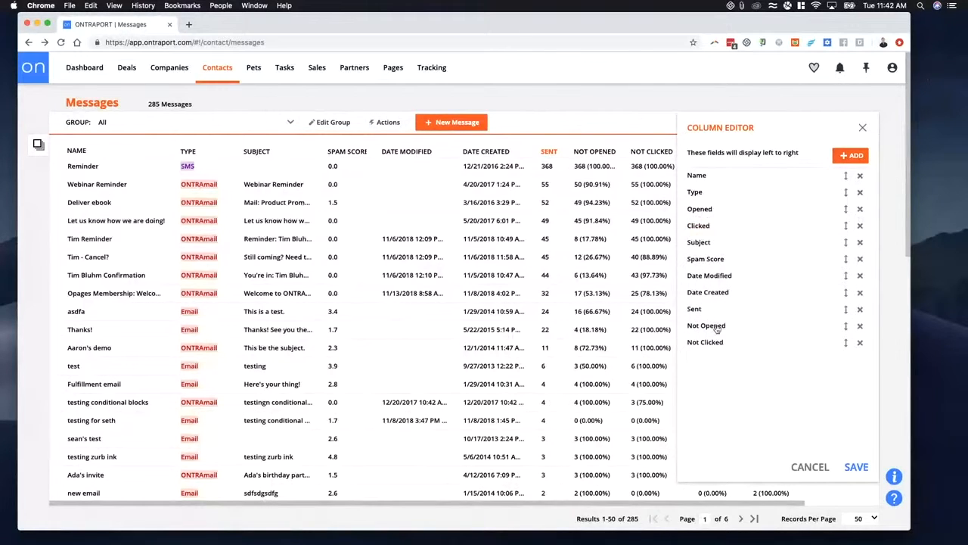
left_click_drag(717, 328, 717, 241)
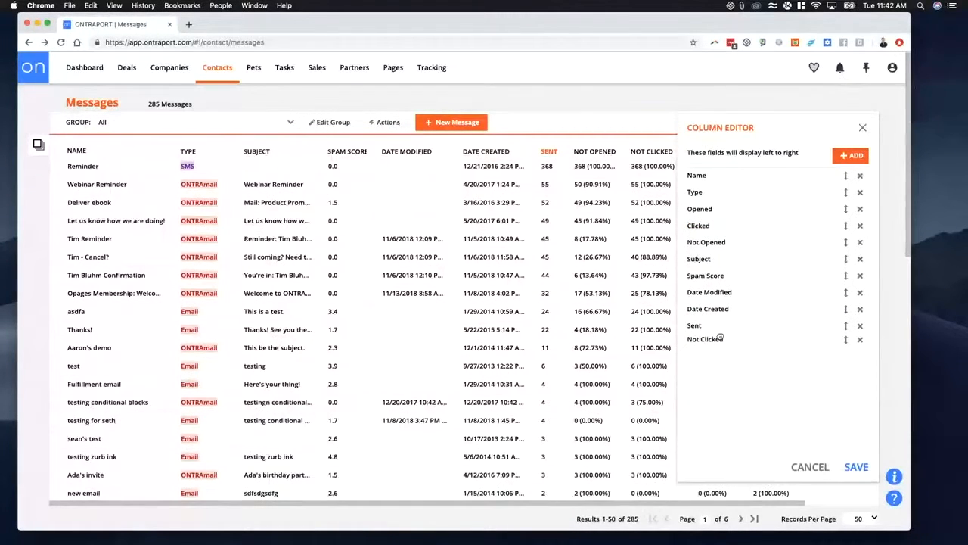
left_click_drag(703, 340, 715, 201)
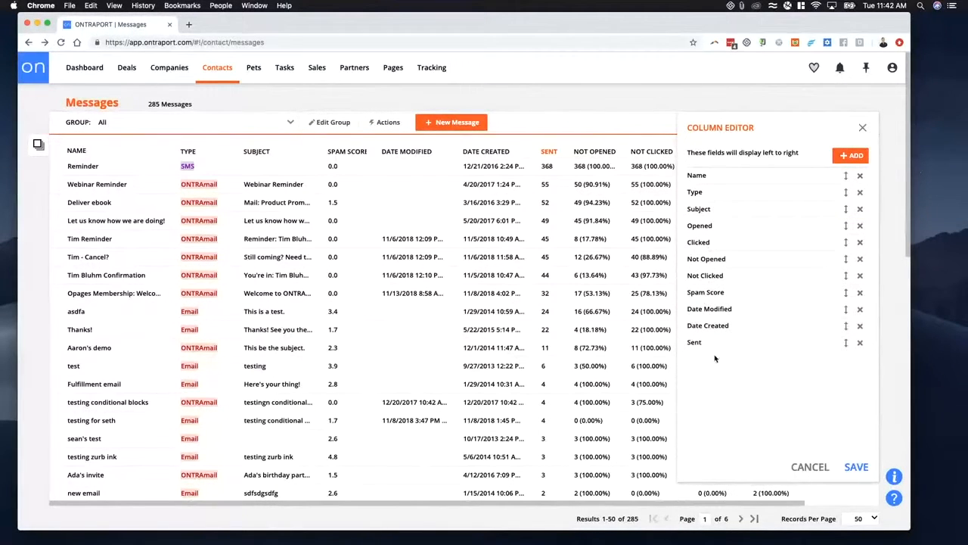
left_click_drag(694, 342, 730, 222)
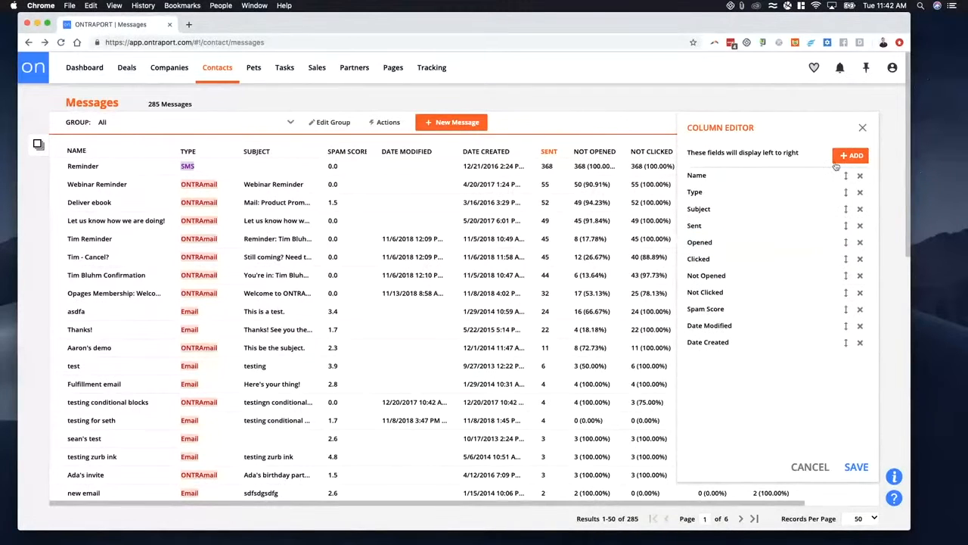
left_click(857, 468)
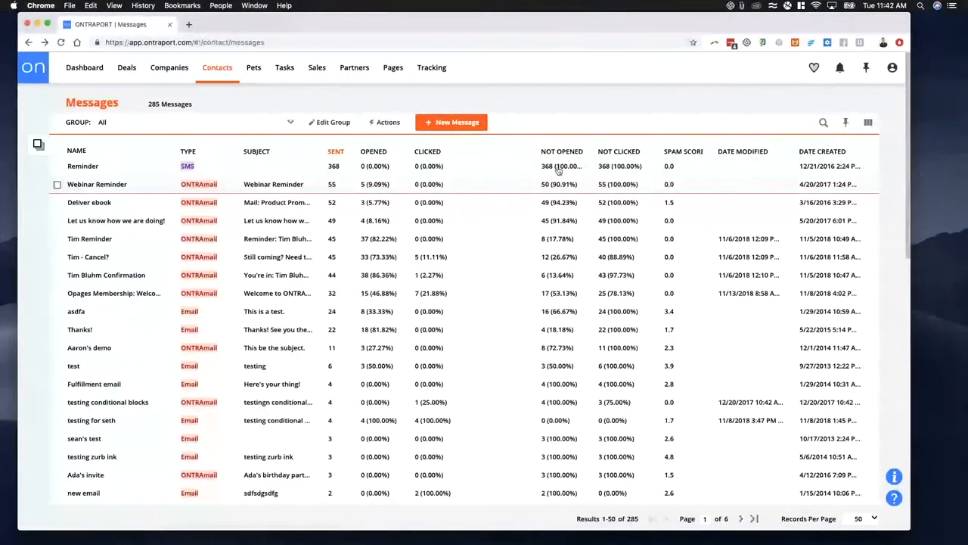
mouse_move(536, 153)
left_mouse_down()
mouse_move(465, 155)
mouse_move(534, 154)
left_mouse_up()
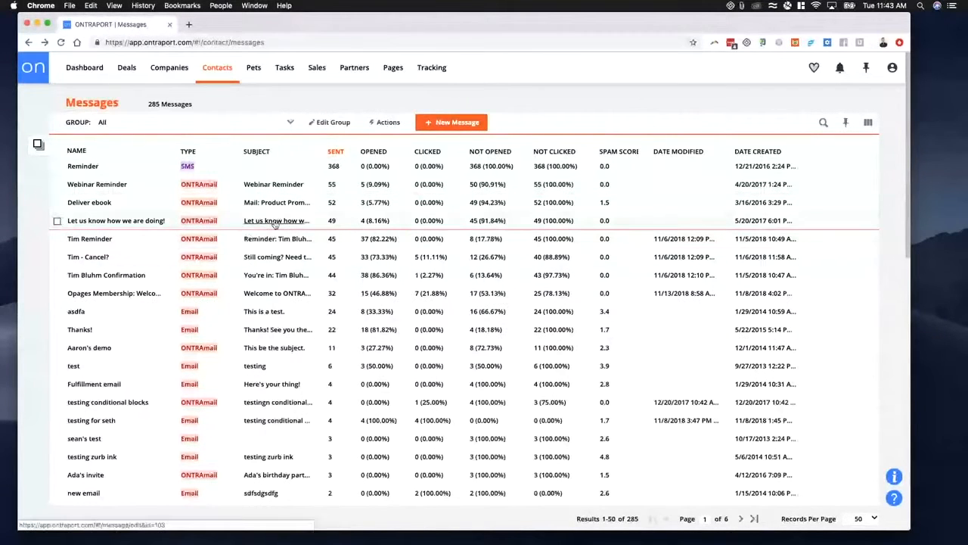
- Open the "Tim - Cancel?" message and review its email design down to the seat give-away button
left_click(231, 223)
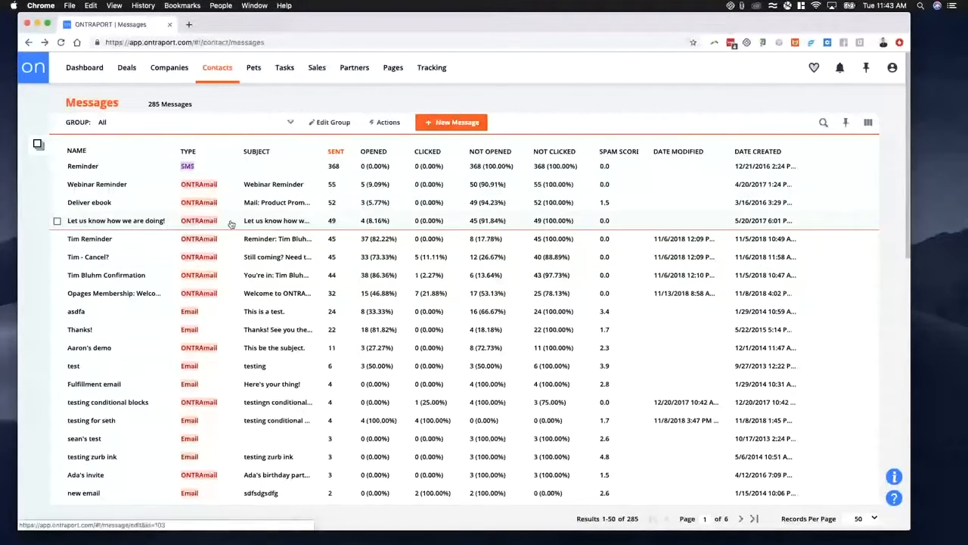
left_click(230, 224)
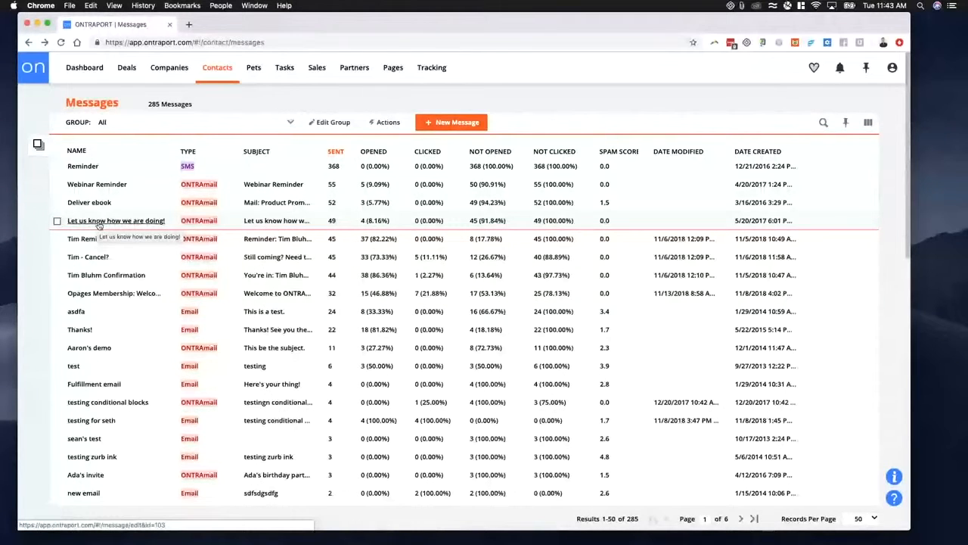
left_click(89, 257)
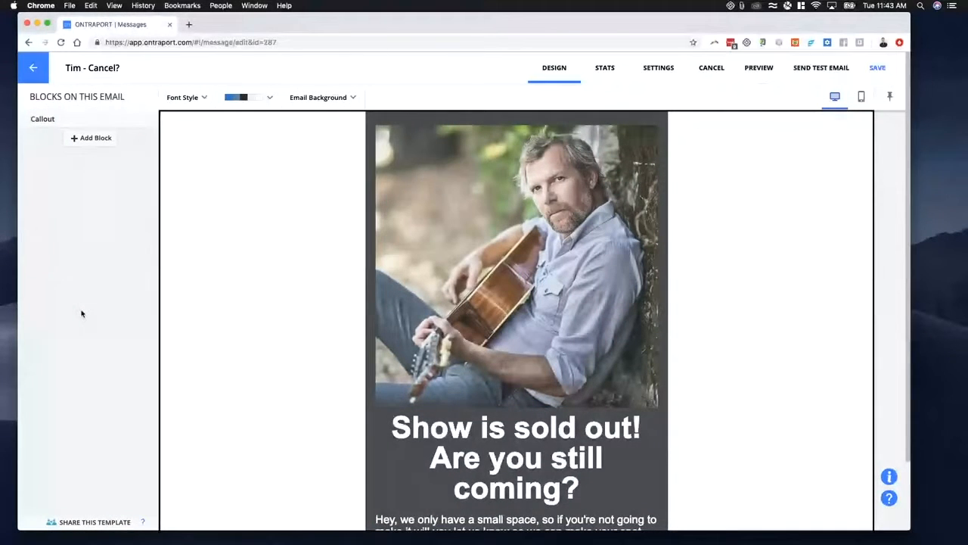
mouse_move(265, 299)
scroll(354, 299, "down", 2)
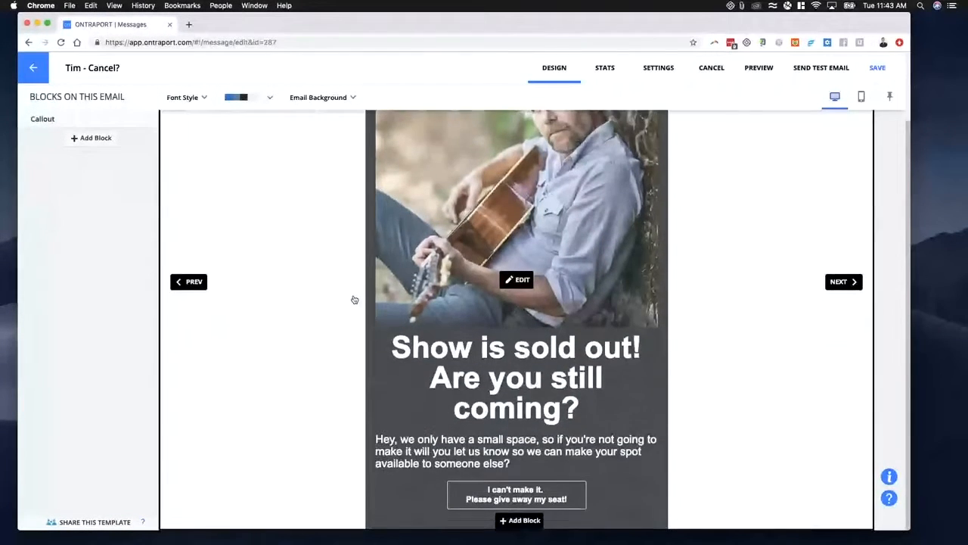
scroll(357, 299, "up", 2)
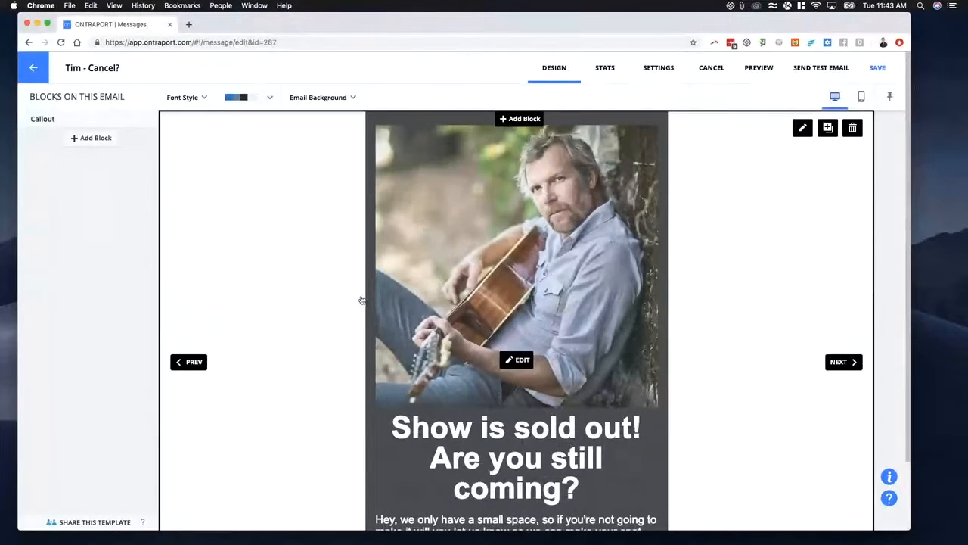
scroll(617, 260, "down", 2)
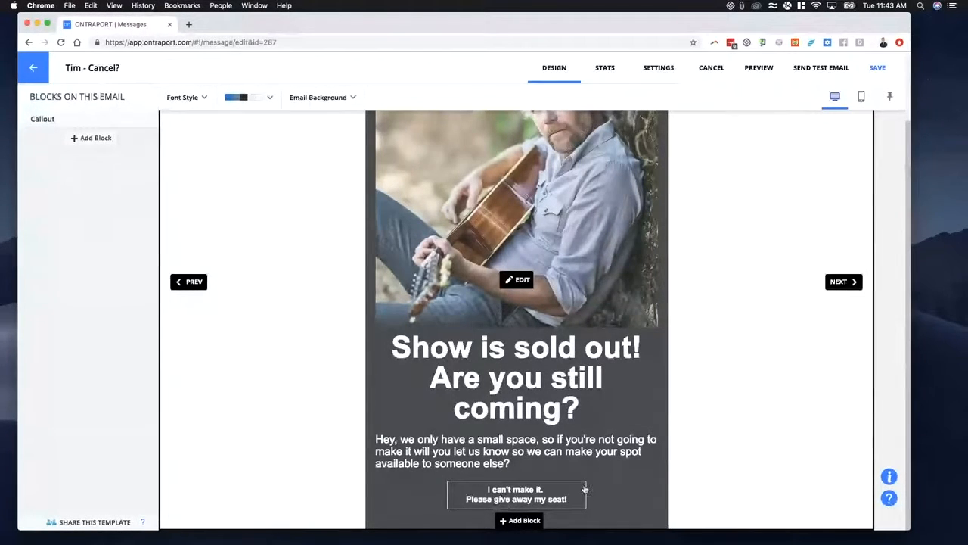
- Check the message's broadcast and link click statistics, review its design again and return to the messages list
left_click(605, 76)
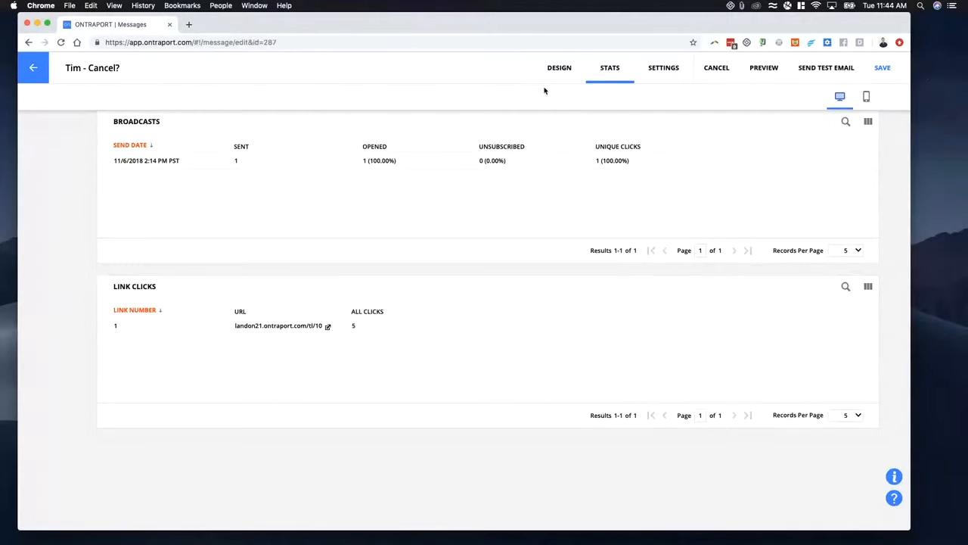
left_click(558, 68)
scroll(535, 342, "down", 2)
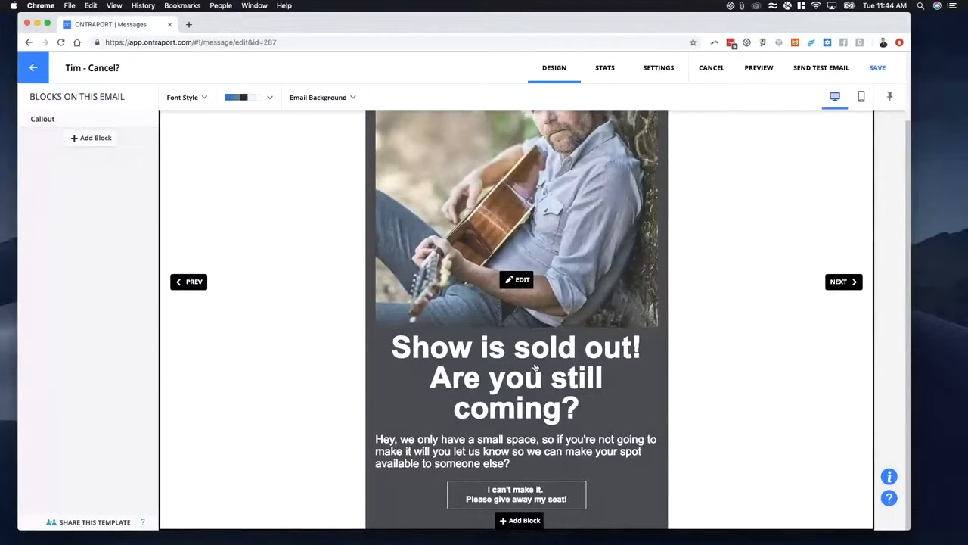
scroll(534, 367, "up", 2)
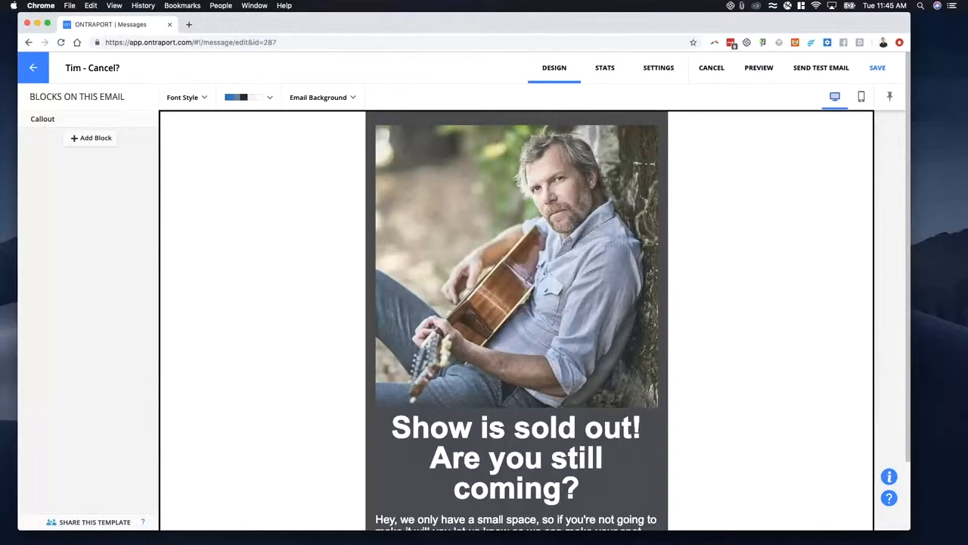
left_click(34, 67)
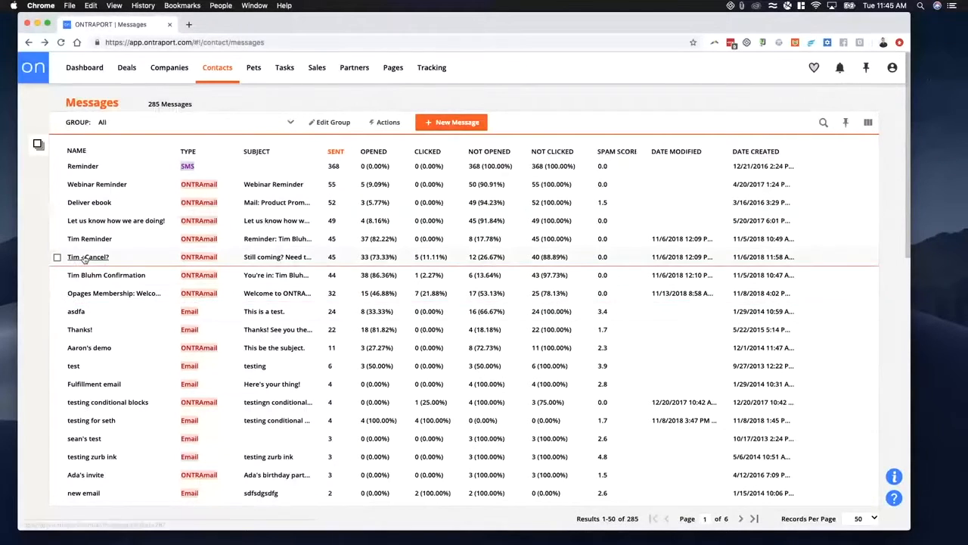
- Enable tracking for the links in the "Tim - Cancel?" email, save the message and return to the messages list
left_click(85, 258)
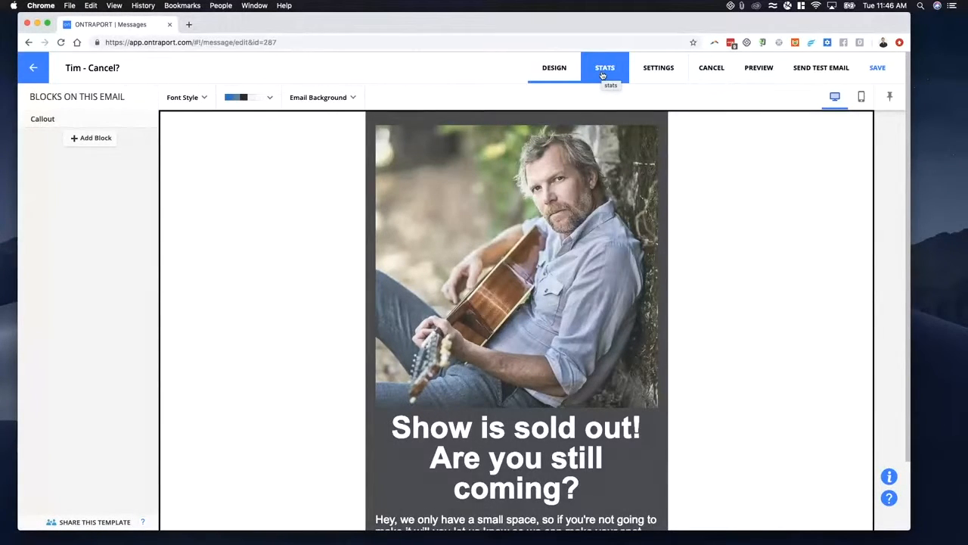
left_click(664, 74)
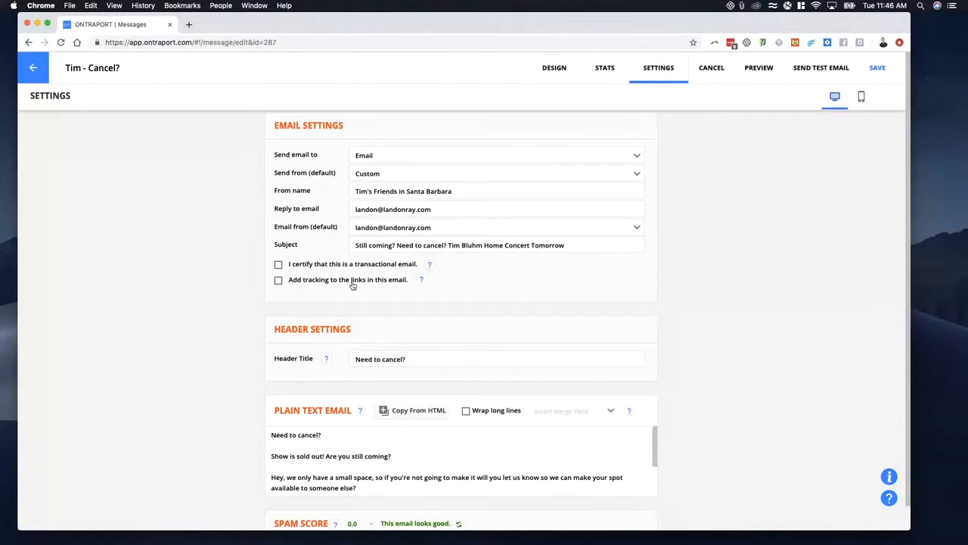
mouse_move(422, 280)
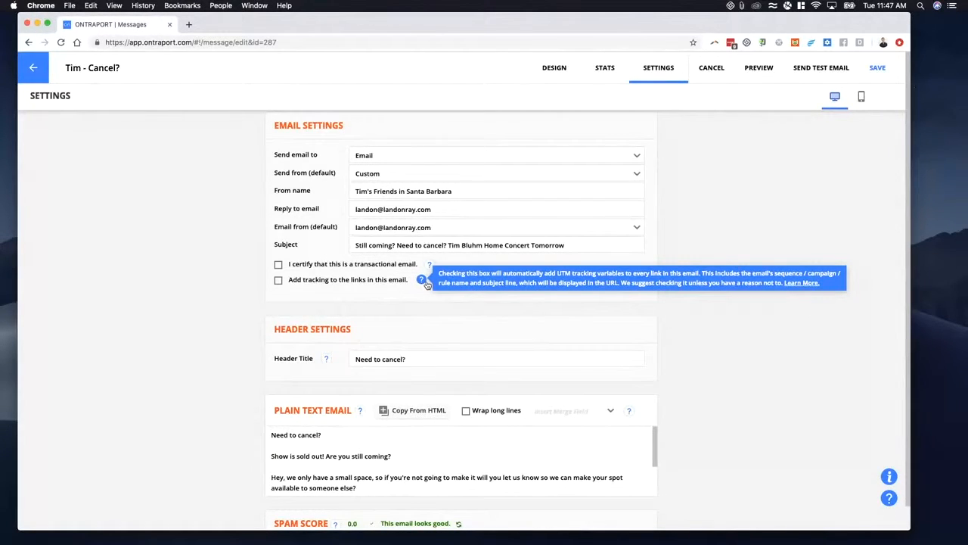
left_click(278, 280)
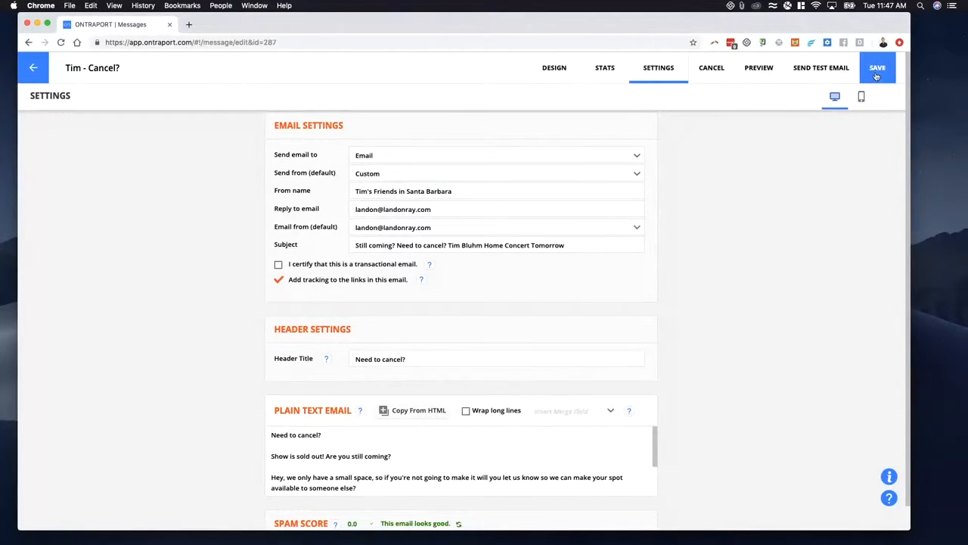
left_click(874, 73)
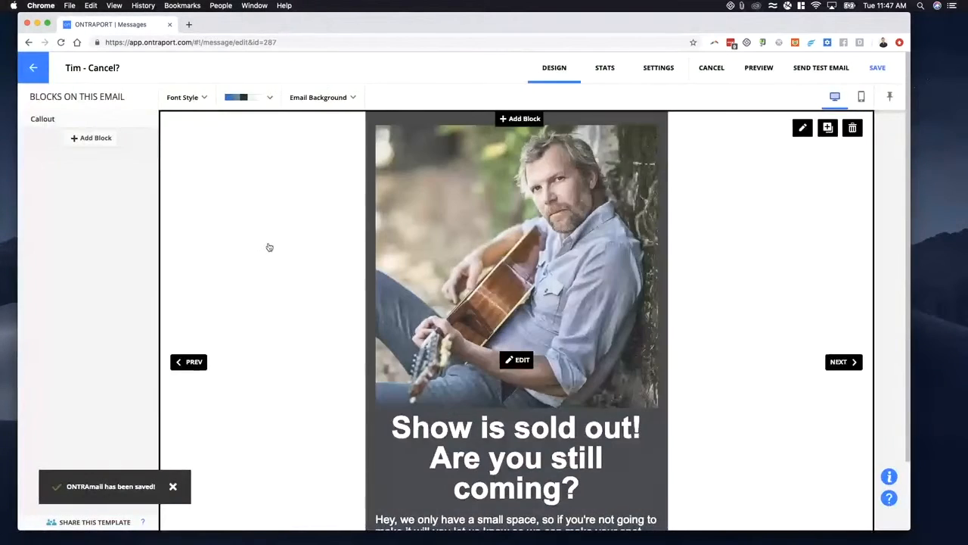
left_click(34, 68)
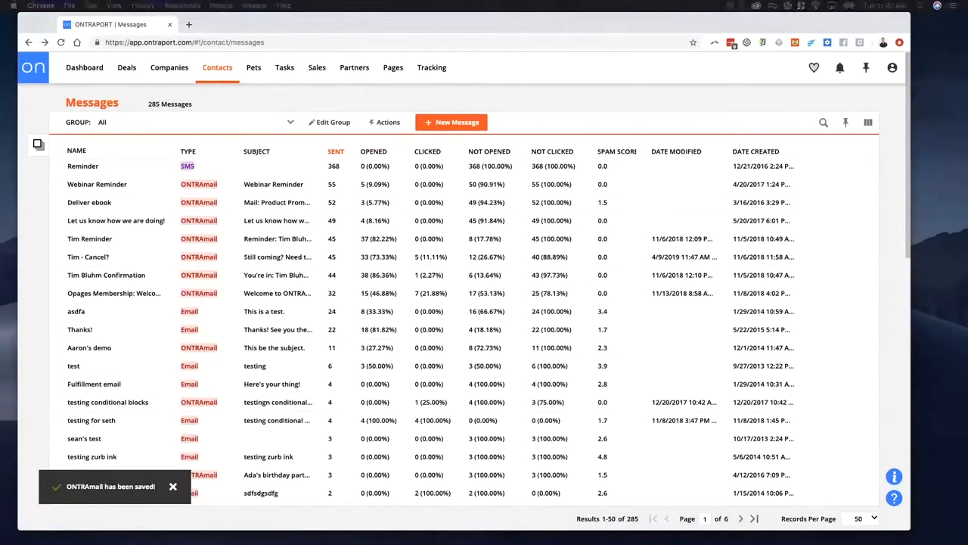
- Open the support article on applying tracking to email links and read through to its UTM Parameters Added section
left_click_drag(967, 227, 341, 32)
scroll(389, 238, "down", 5)
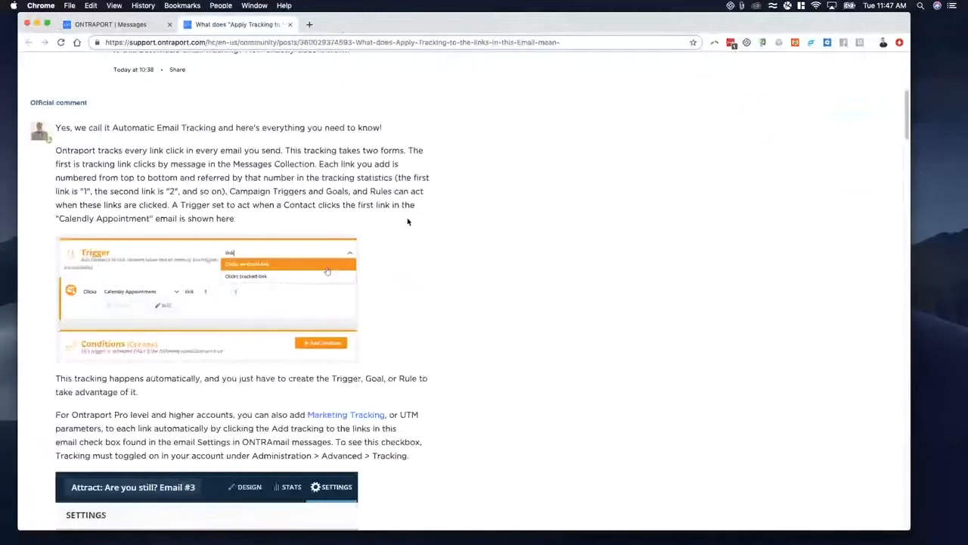
scroll(407, 221, "down", 6)
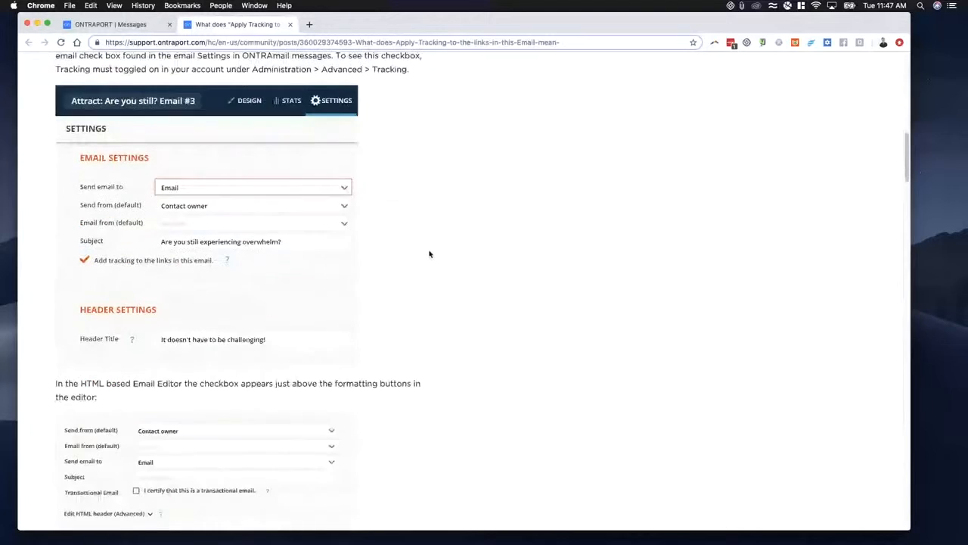
scroll(429, 254, "down", 6)
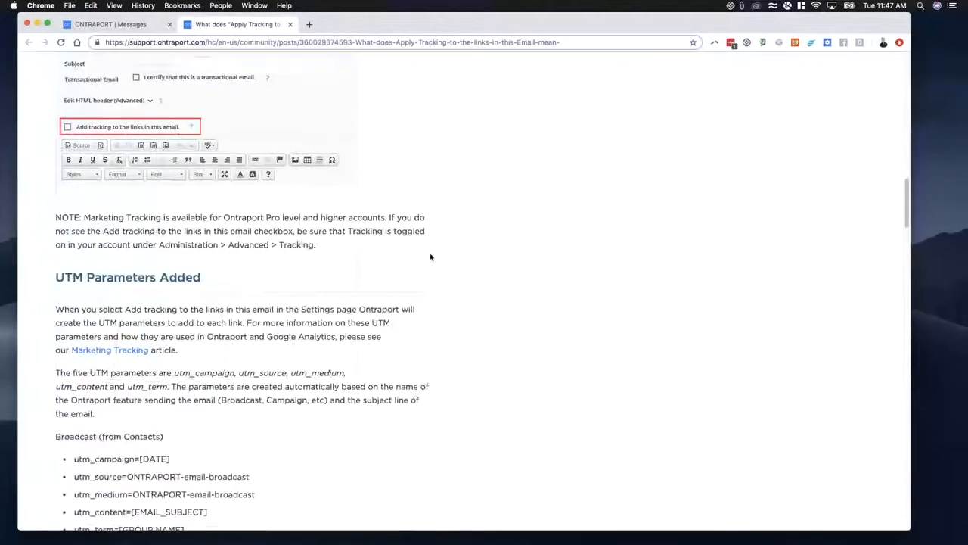
scroll(431, 260, "down", 2)
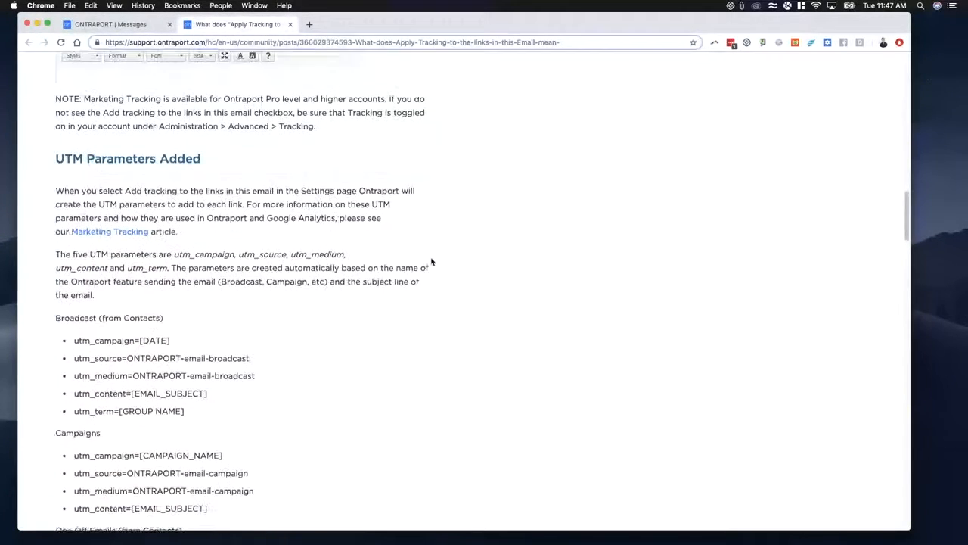
scroll(420, 270, "down", 2)
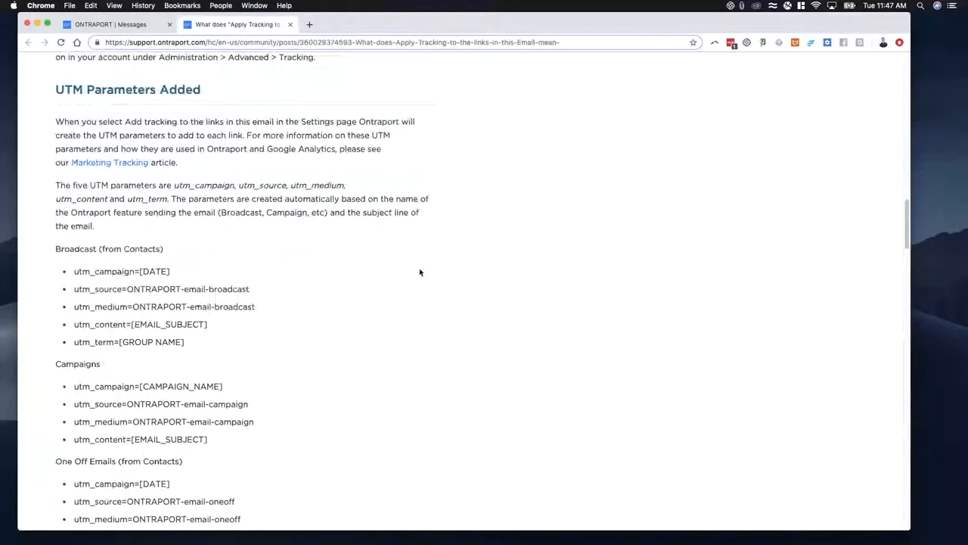
left_click(308, 25)
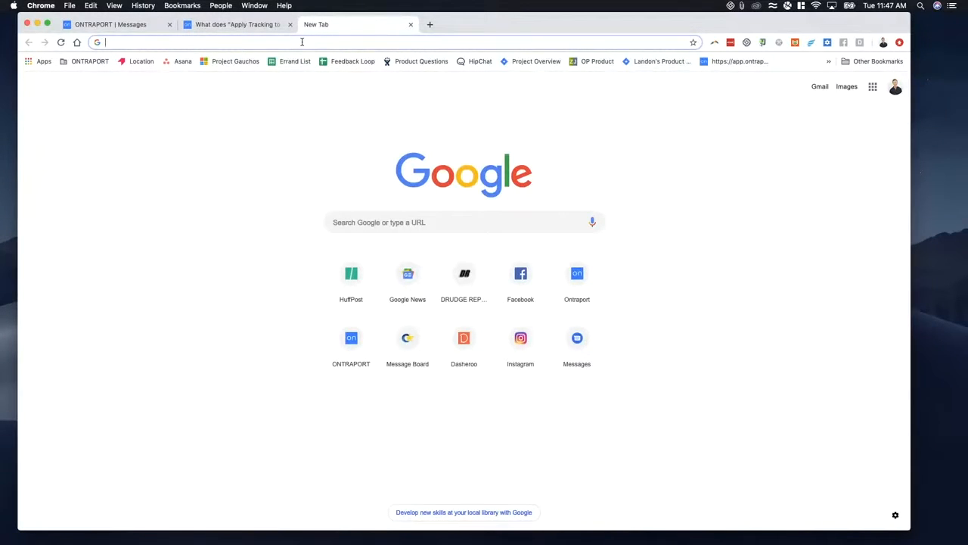
left_click(301, 42)
type("?")
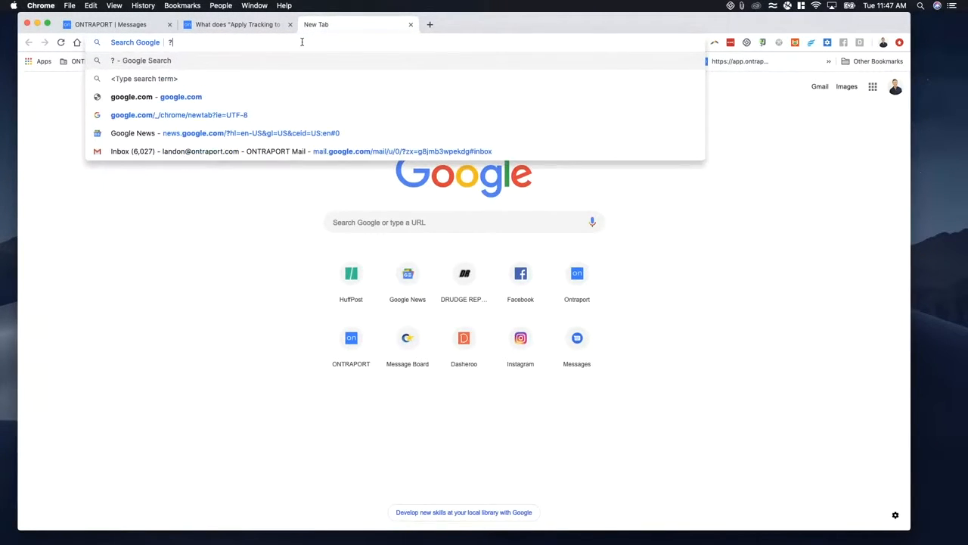
type("utm")
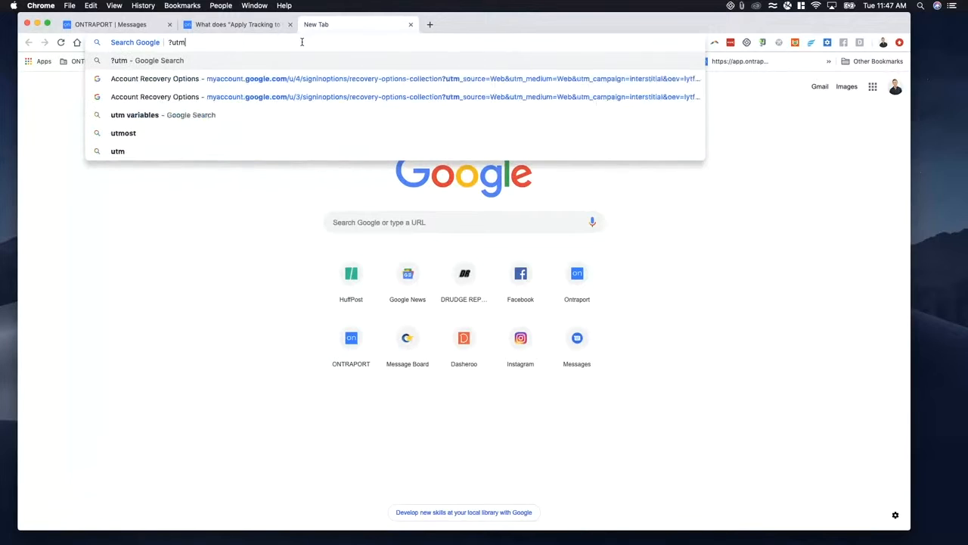
type("_")
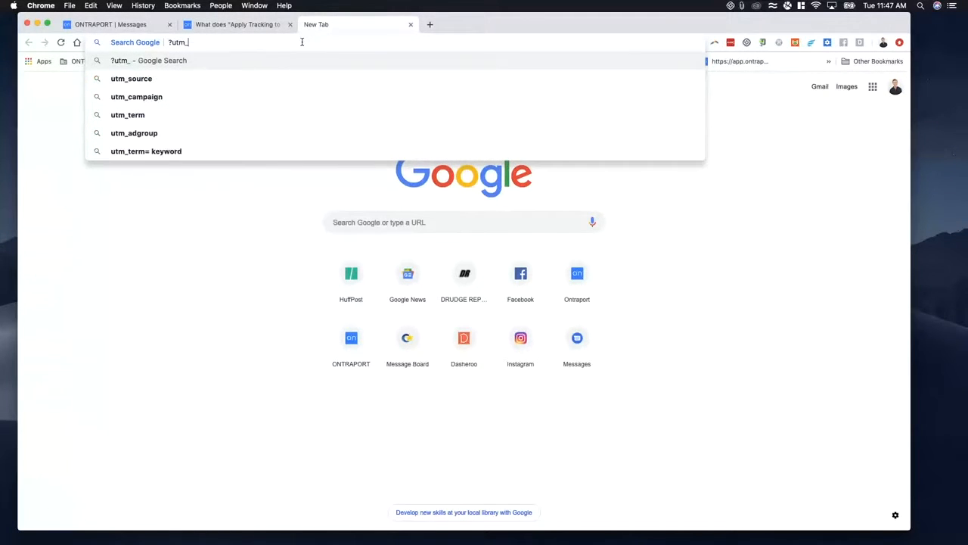
type("source")
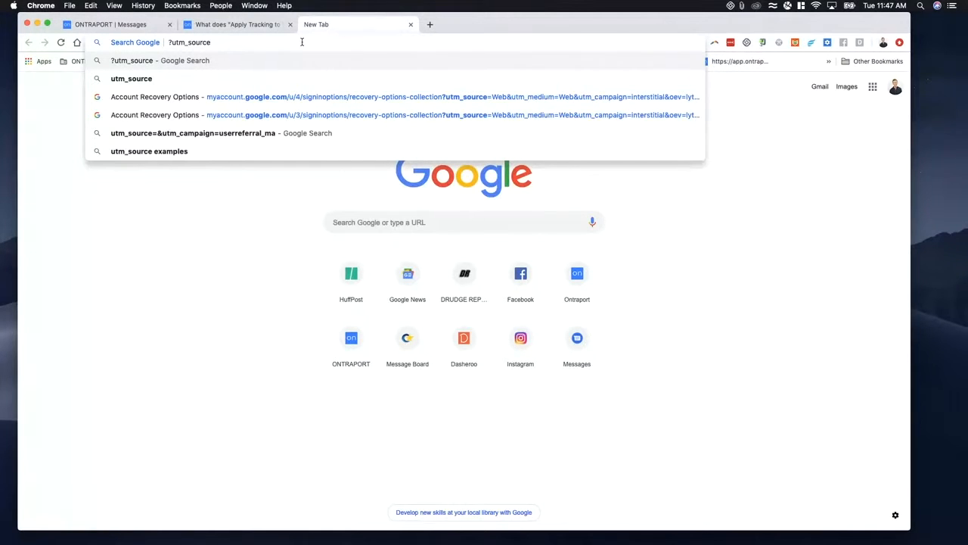
type("www.goo")
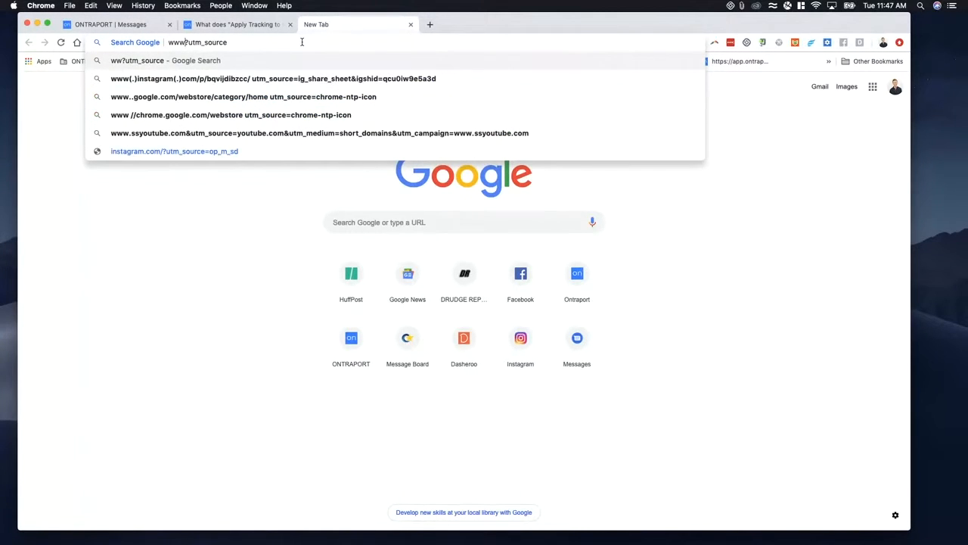
type("gle.com")
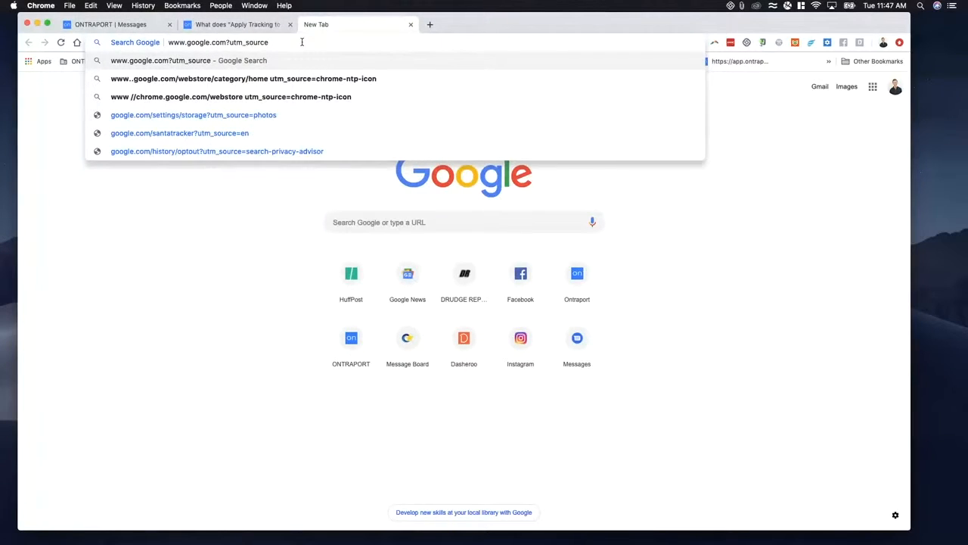
key("shift+super+Right")
key("Left")
type("=")
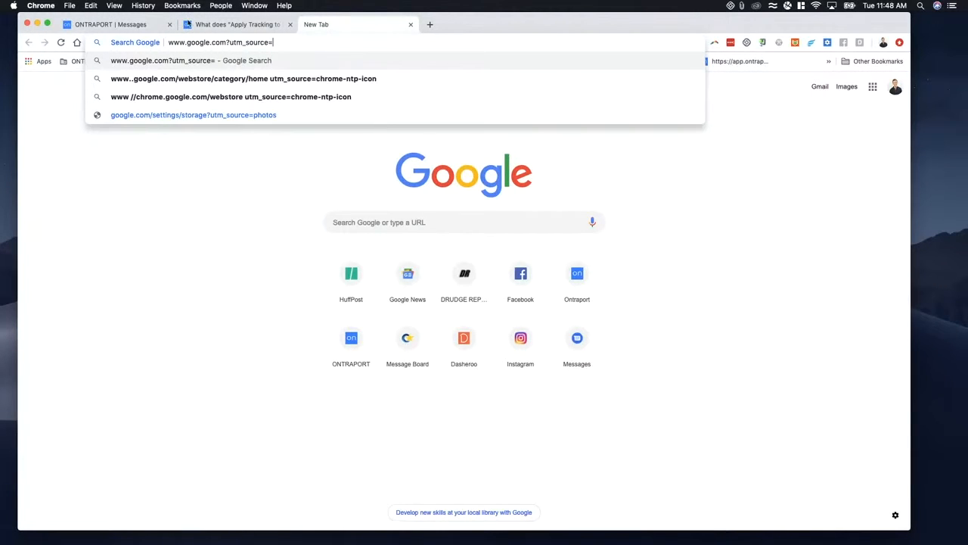
- Look up the utm_source values for broadcasts and campaigns in the support article, highlighting the campaign value
left_click(220, 25)
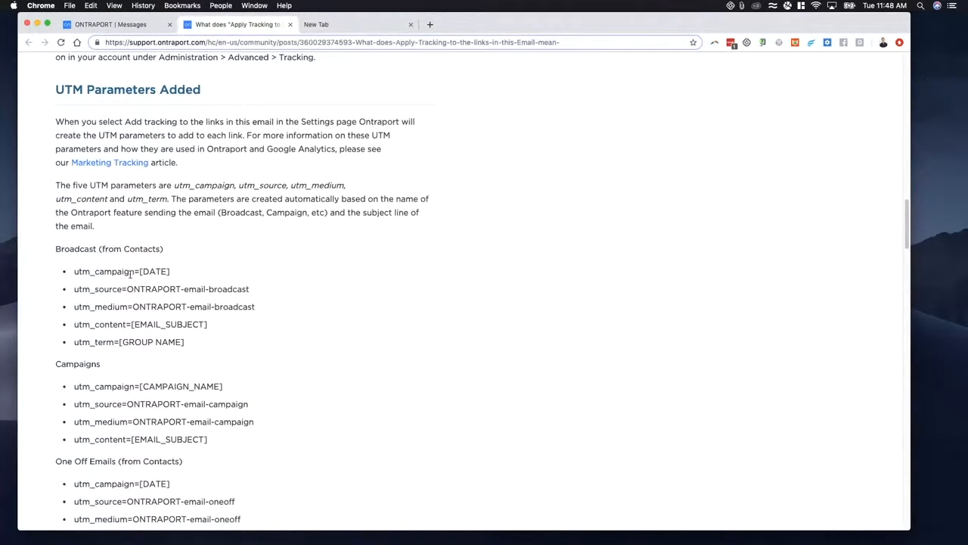
left_click_drag(77, 290, 182, 289)
scroll(128, 333, "down", 3)
scroll(134, 327, "down", 2)
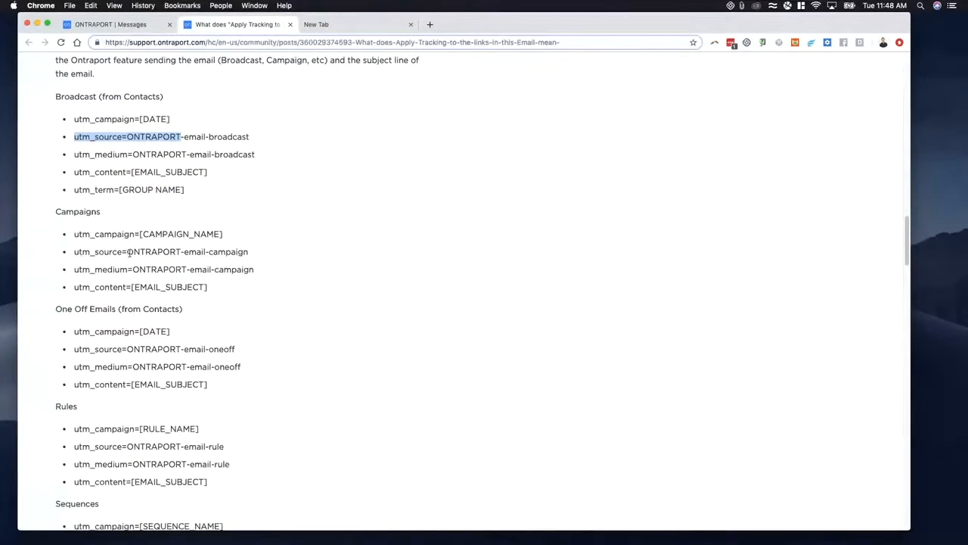
left_click_drag(127, 251, 258, 253)
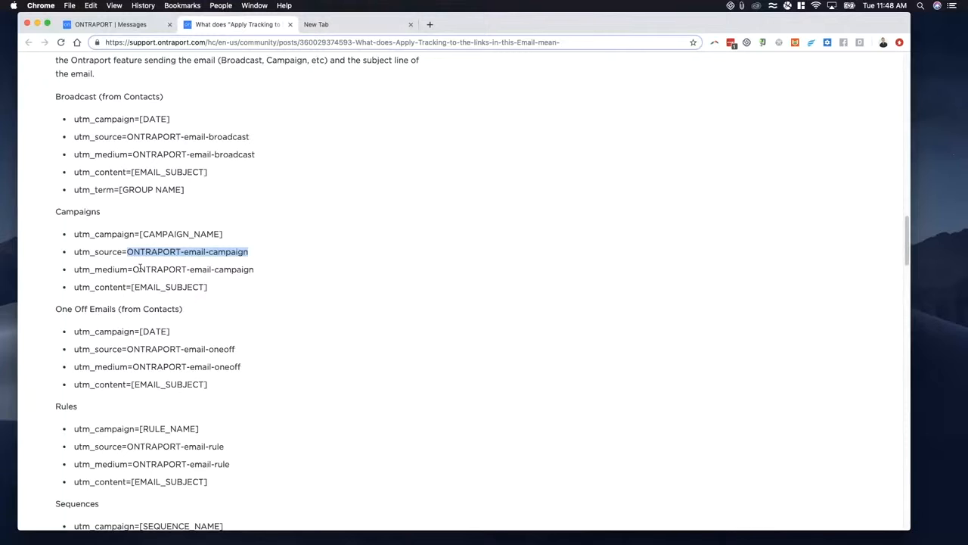
- Set the utm_source value in the example address to Ontraport_email_campaign
left_click(310, 32)
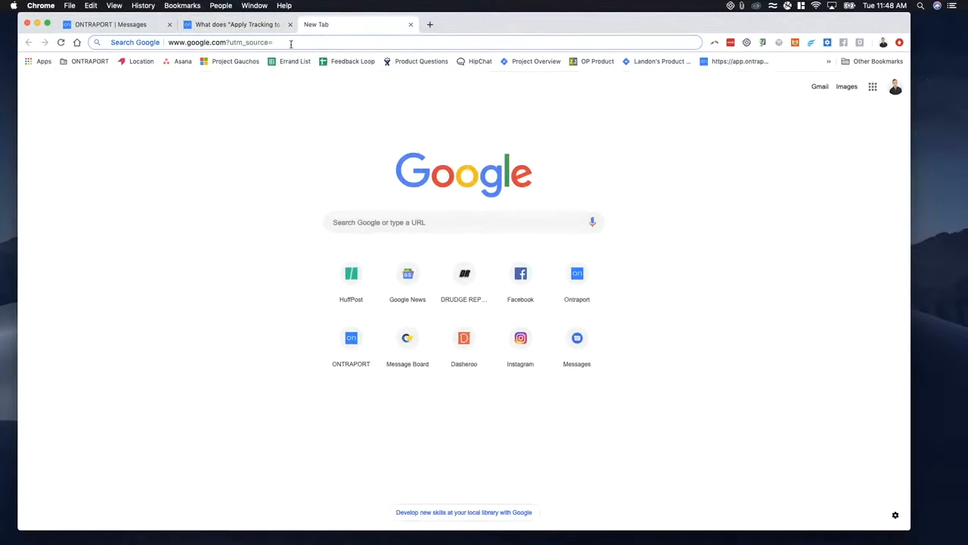
type("Ontra")
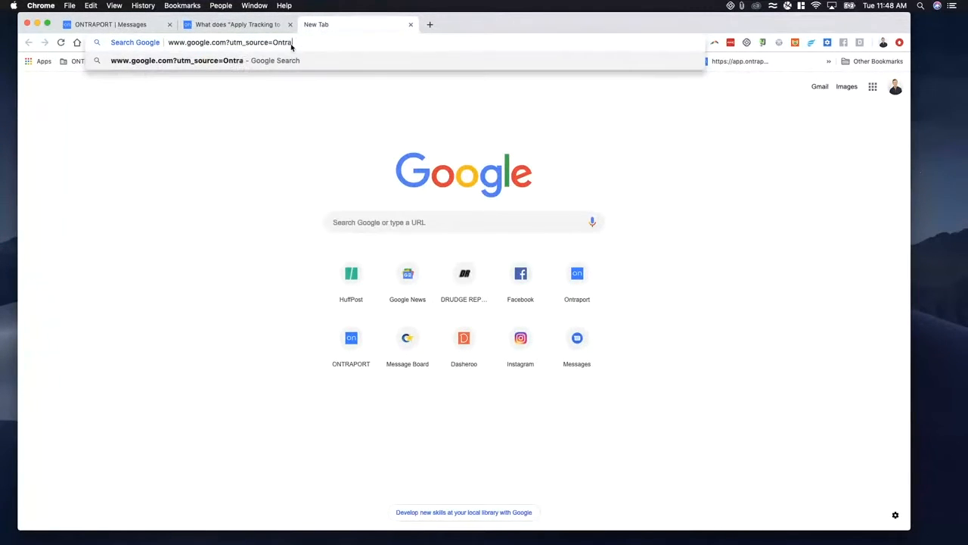
type("port_email-")
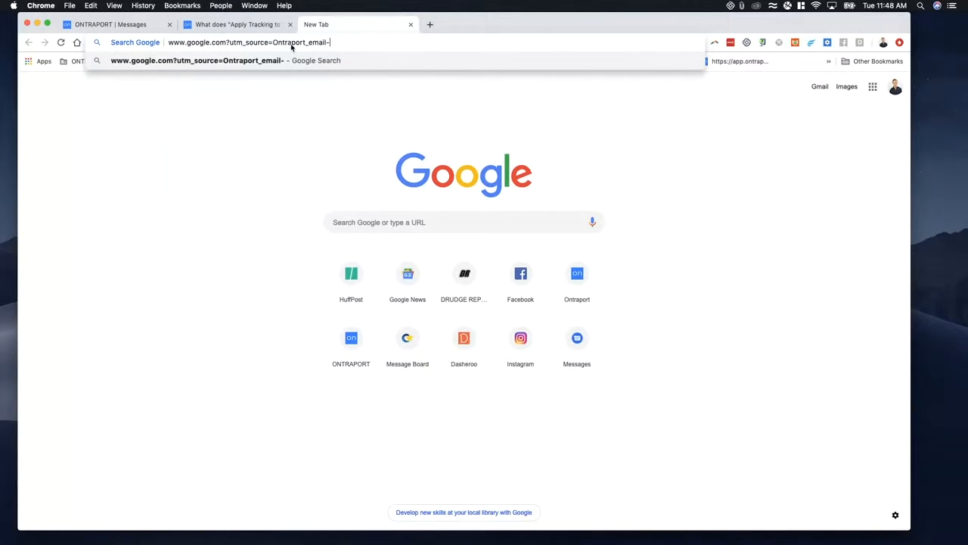
key("BackSpace")
type("_campaign")
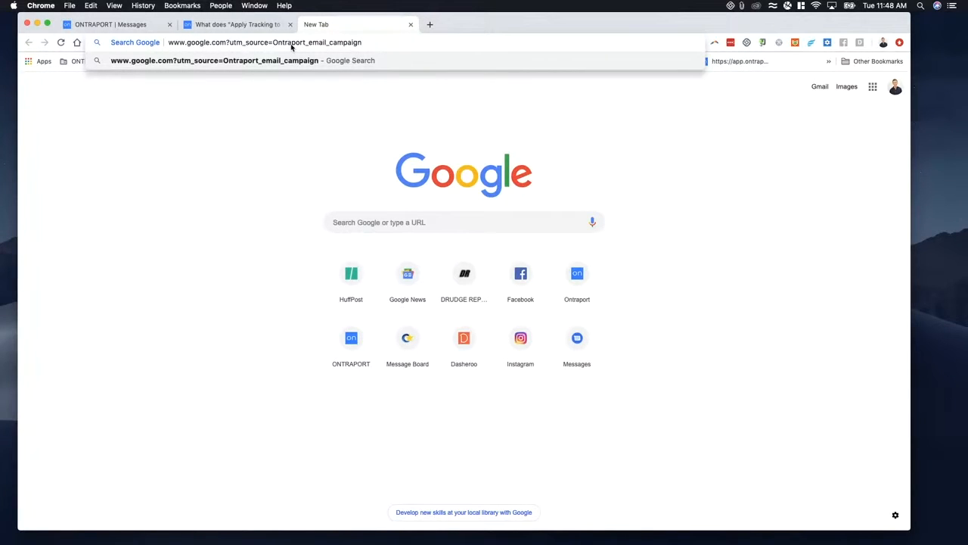
type("&utm_")
- Append an empty campaign parameter, &utm_campaign=, to the example address
left_click(257, 28)
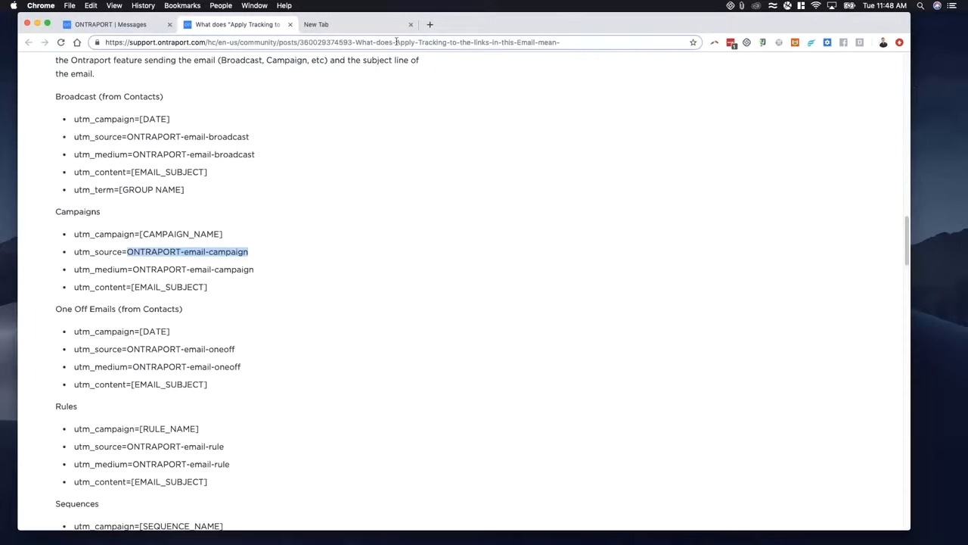
left_click(365, 25)
type("campaign&utm_cam")
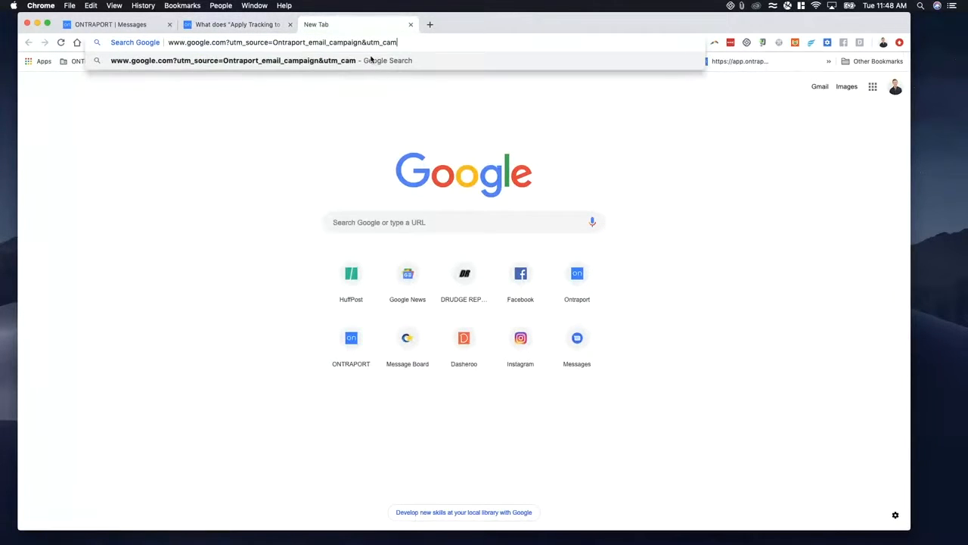
type("=")
- Compare the article's Campaigns parameters with the messages list and the drafted example address
left_click(234, 24)
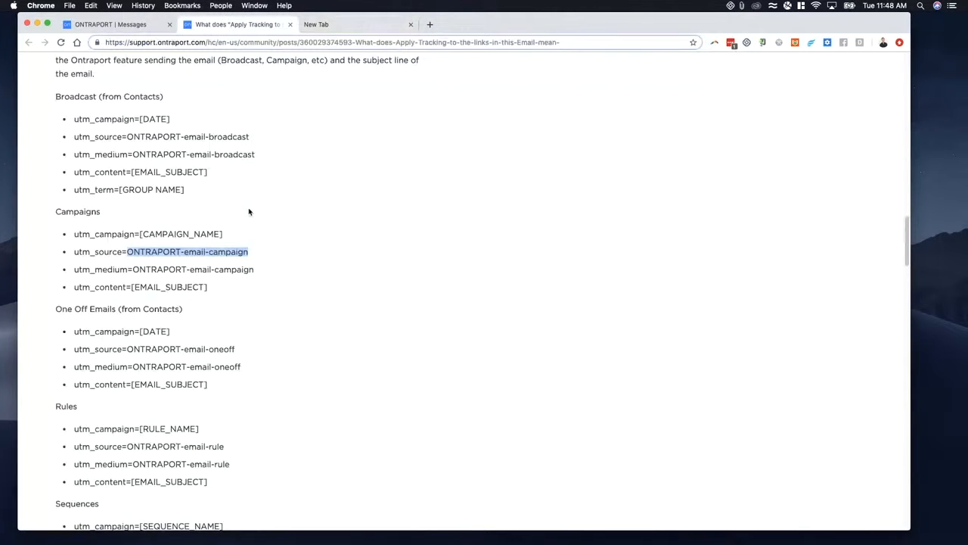
left_click(124, 25)
mouse_move(217, 68)
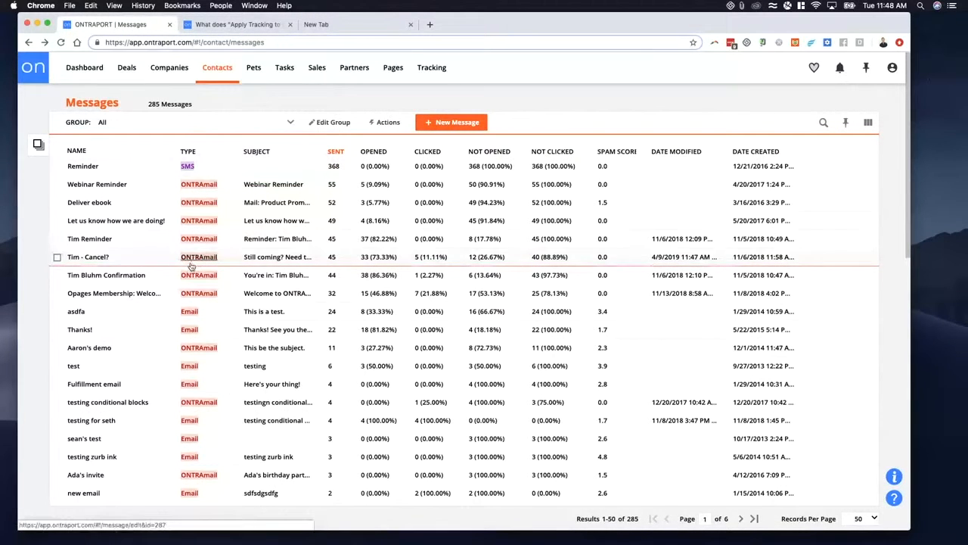
left_click(331, 24)
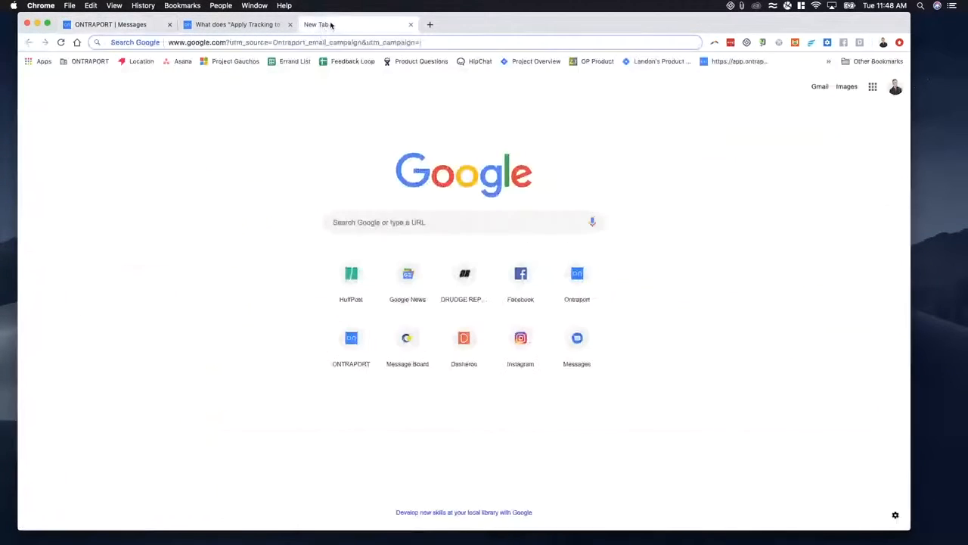
left_click(255, 26)
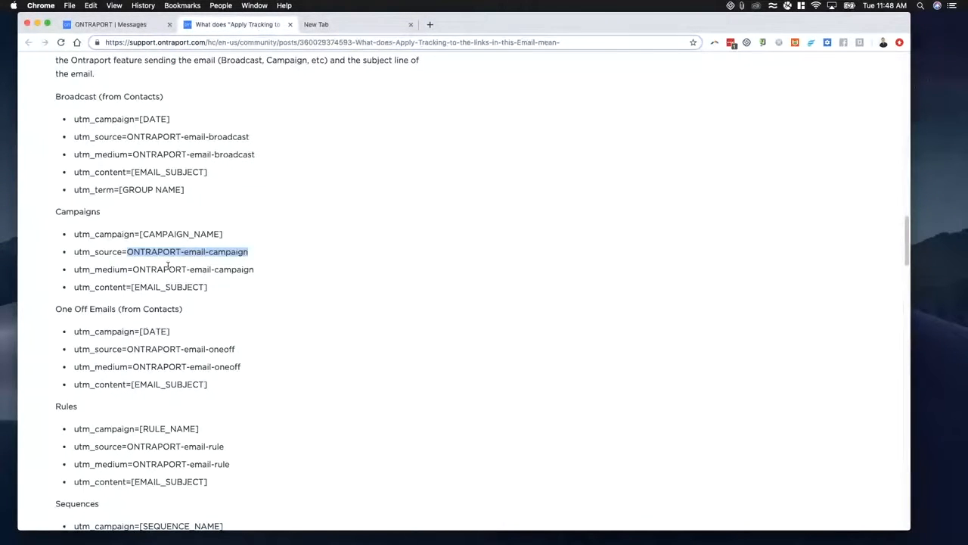
left_click(348, 28)
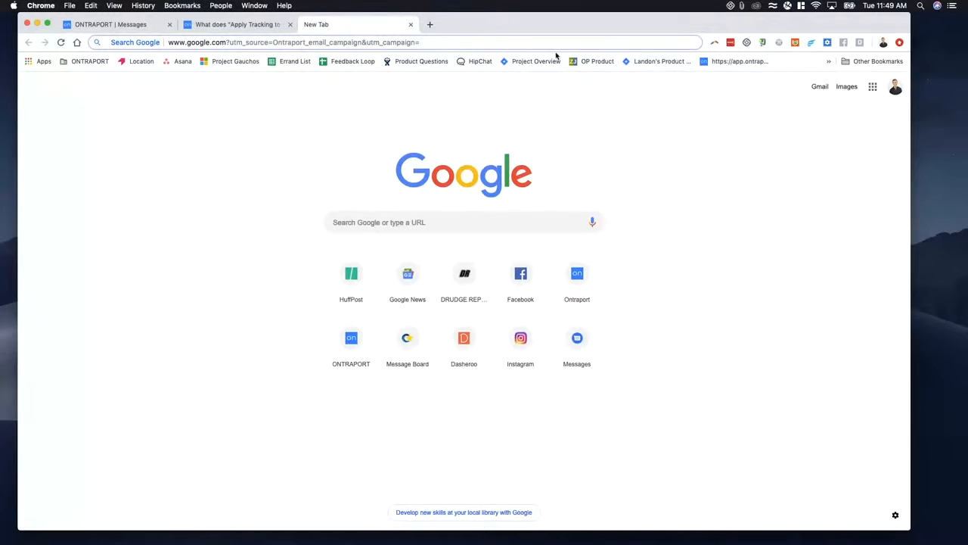
left_click(233, 25)
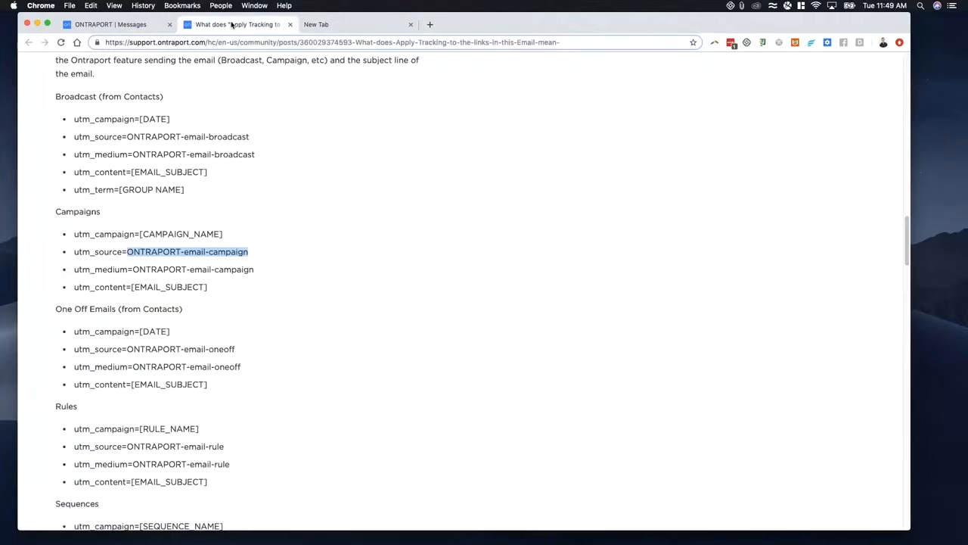
- Set the utm_campaign value in the example address to No_show_reminder
left_click(347, 32)
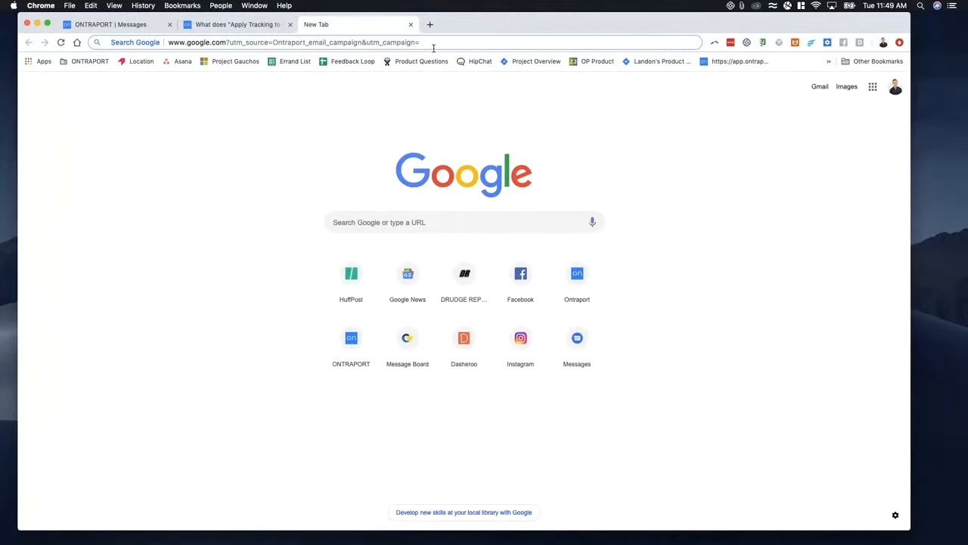
type("No_show")
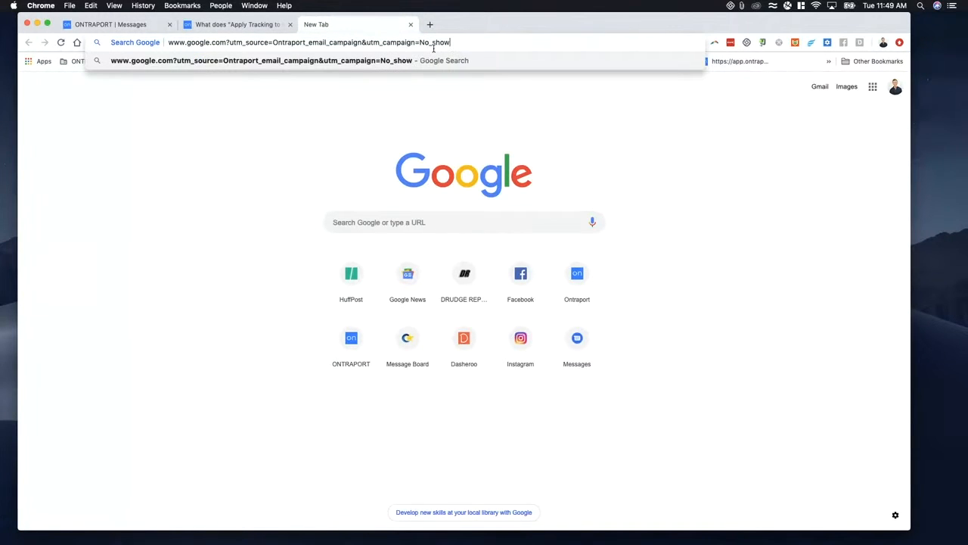
type("_reminder")
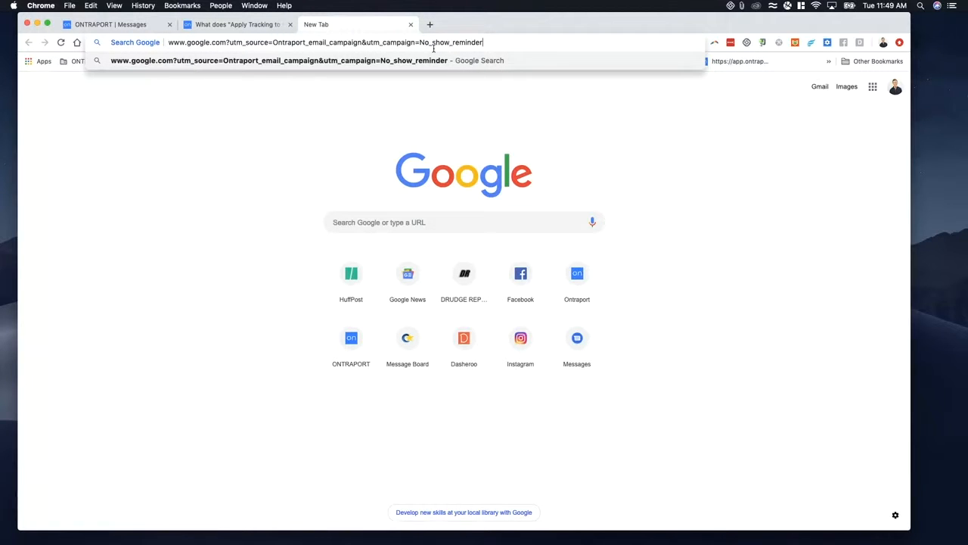
type("&utm_content")
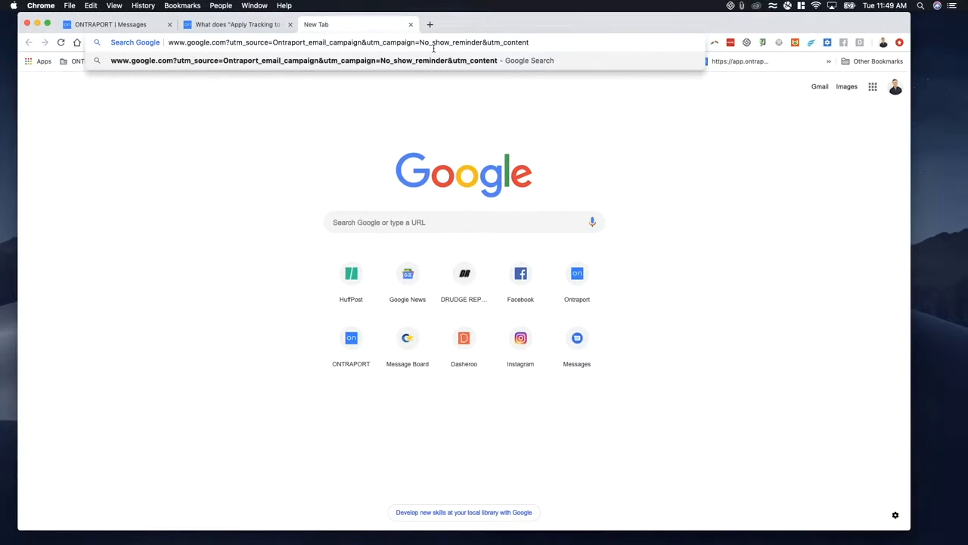
type("=")
type("Hey_are")
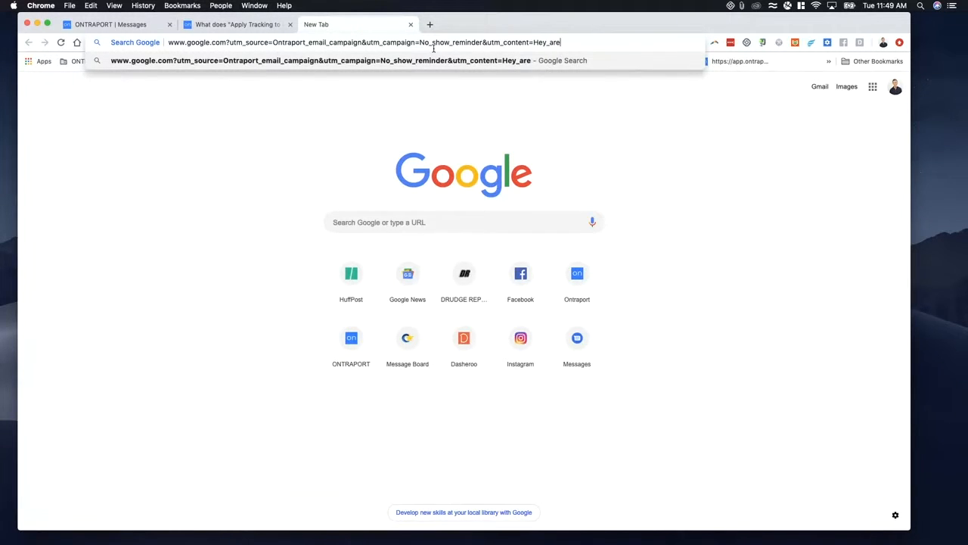
type("_You_")
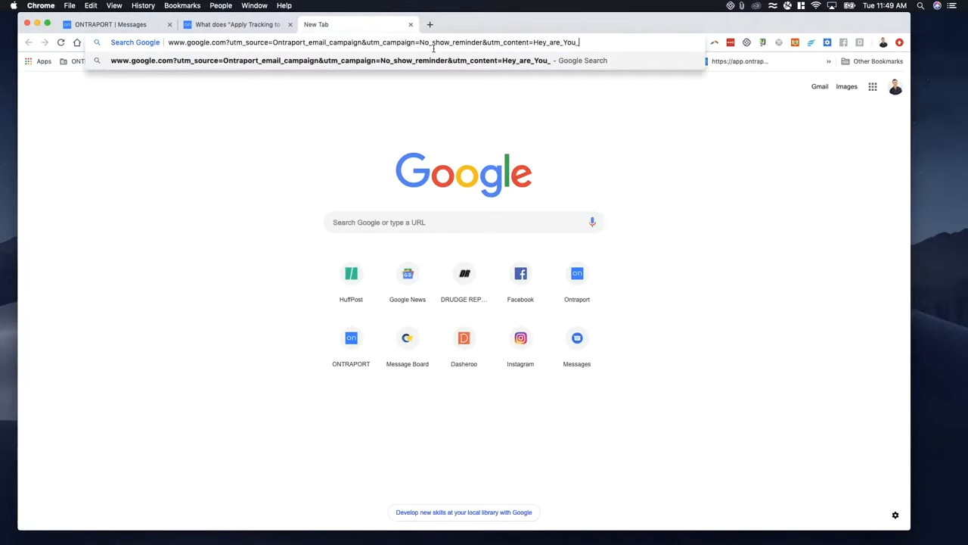
type("Still_Co")
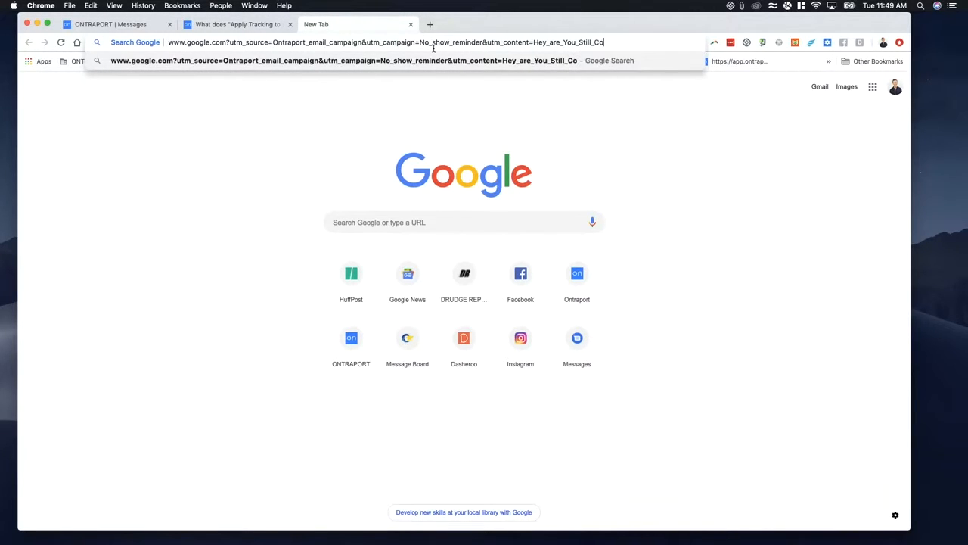
- Append the content parameter &utm_content=Hey_are_You_Still_Coming to the example address
type("ming?")
key("BackSpace")
- Compare the messages list's subjects and statistics with the completed example address
left_click(126, 26)
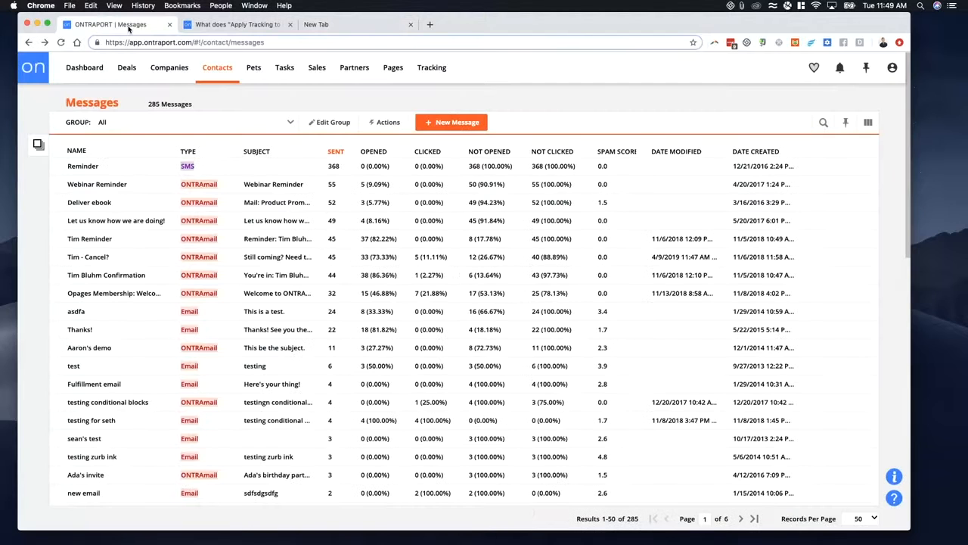
left_click(333, 24)
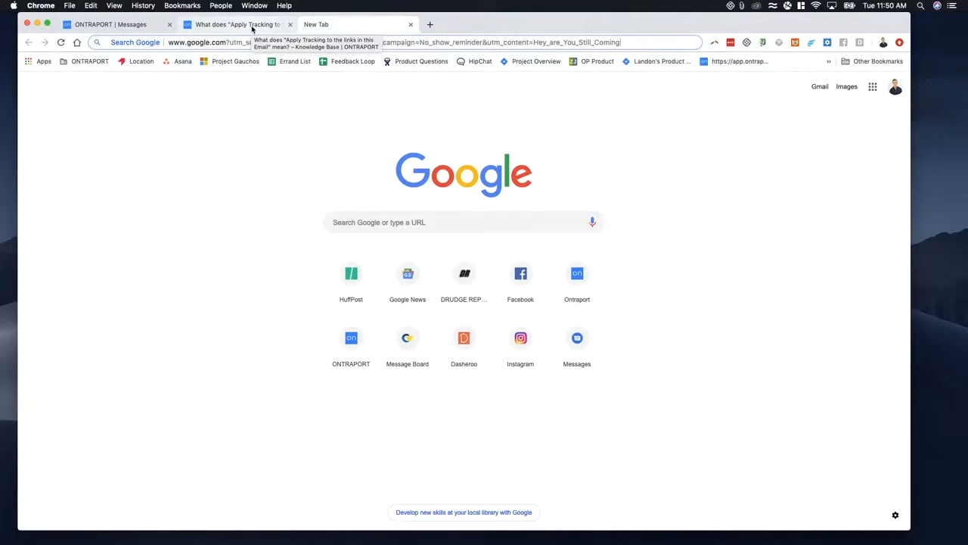
left_click(150, 25)
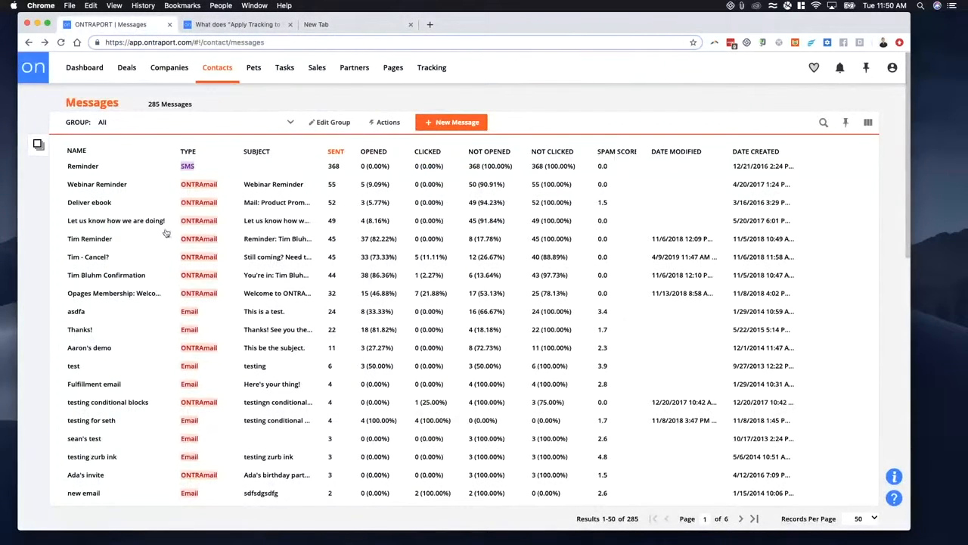
left_click(345, 25)
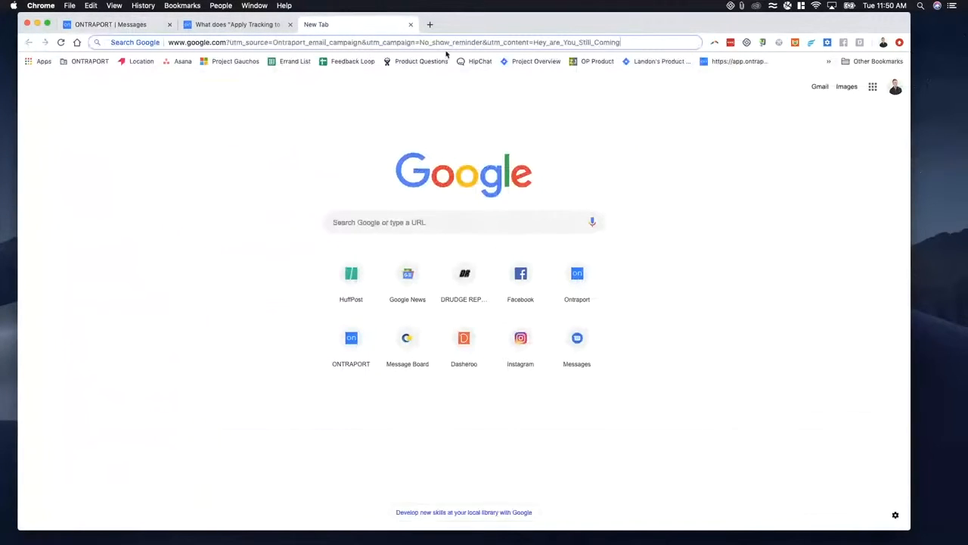
- Open a contact's record from the contacts list and examine the first and last tracking fields under Lead Information
left_click(121, 25)
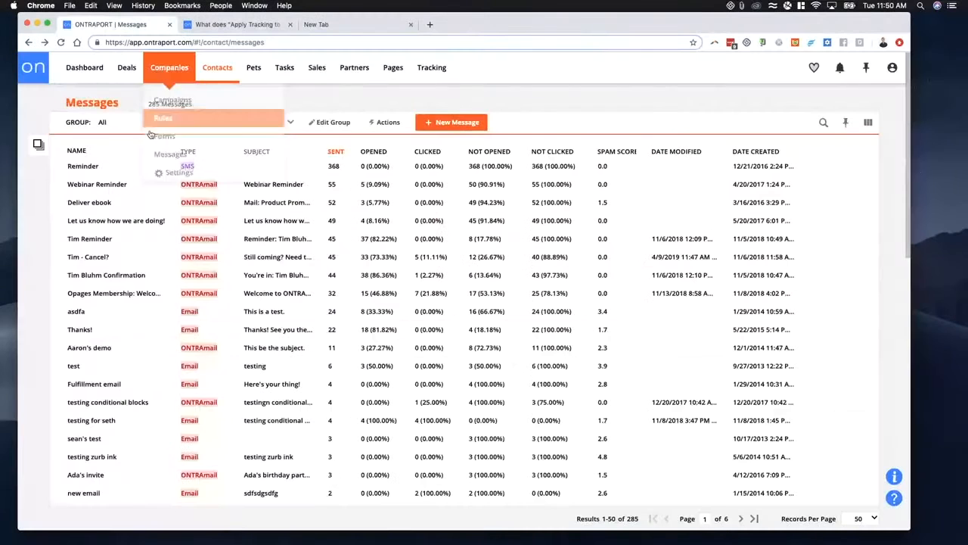
left_click(218, 70)
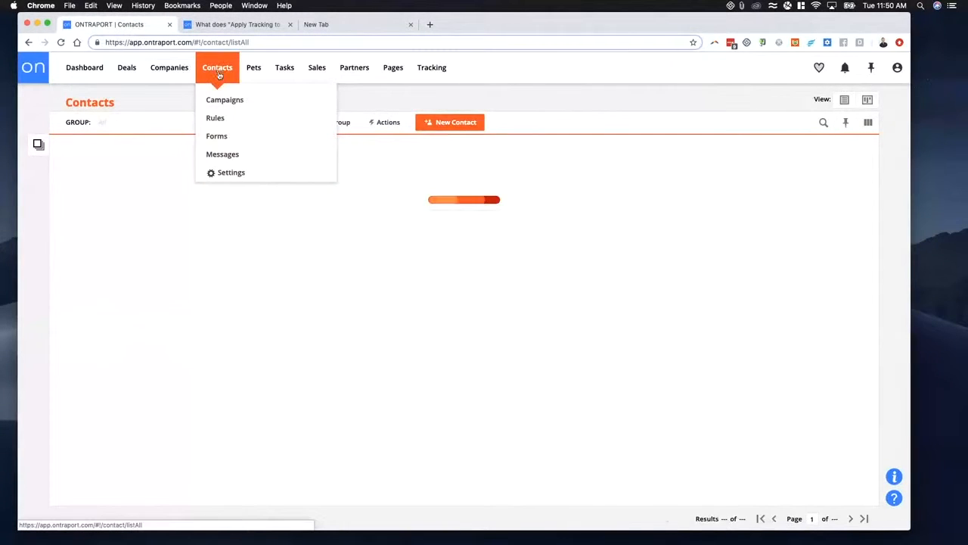
left_click(113, 213)
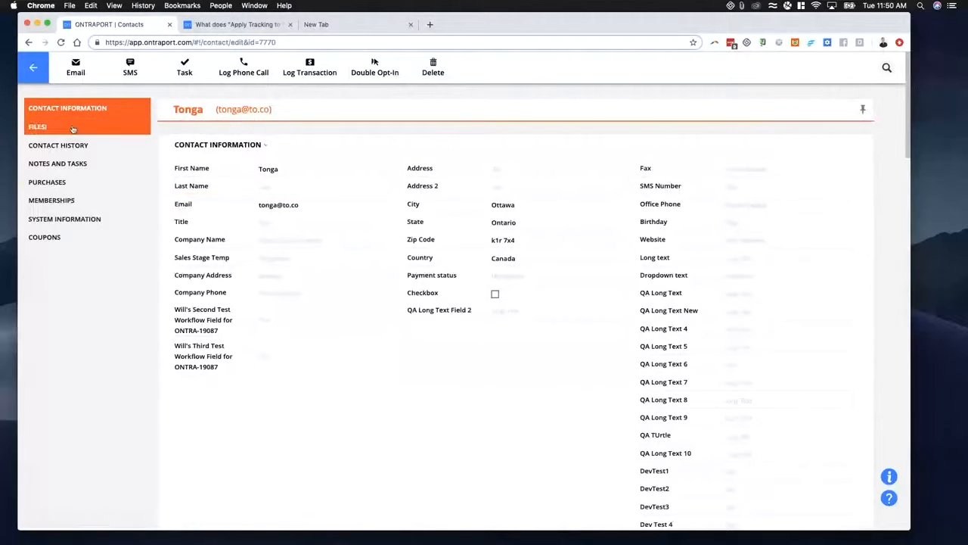
scroll(327, 285, "down", 10)
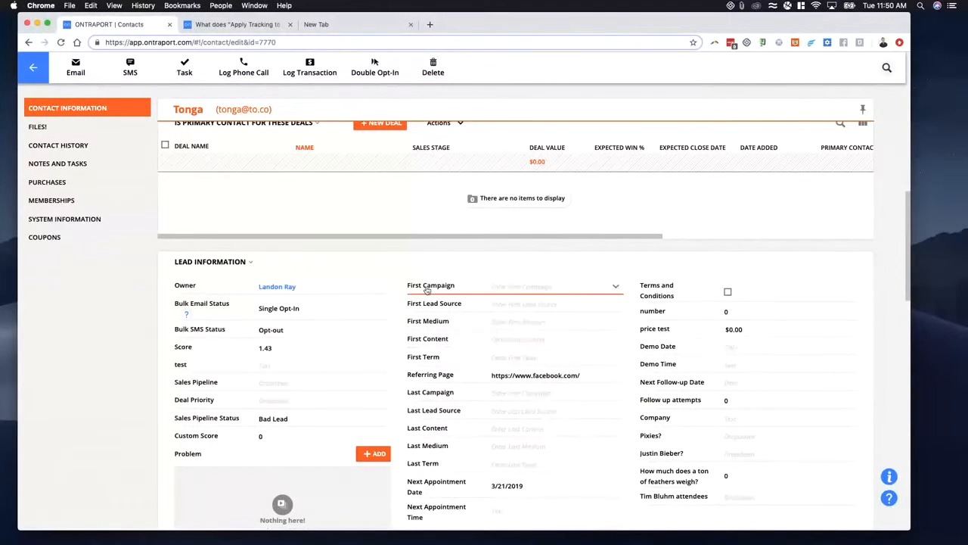
scroll(429, 297, "down", 1)
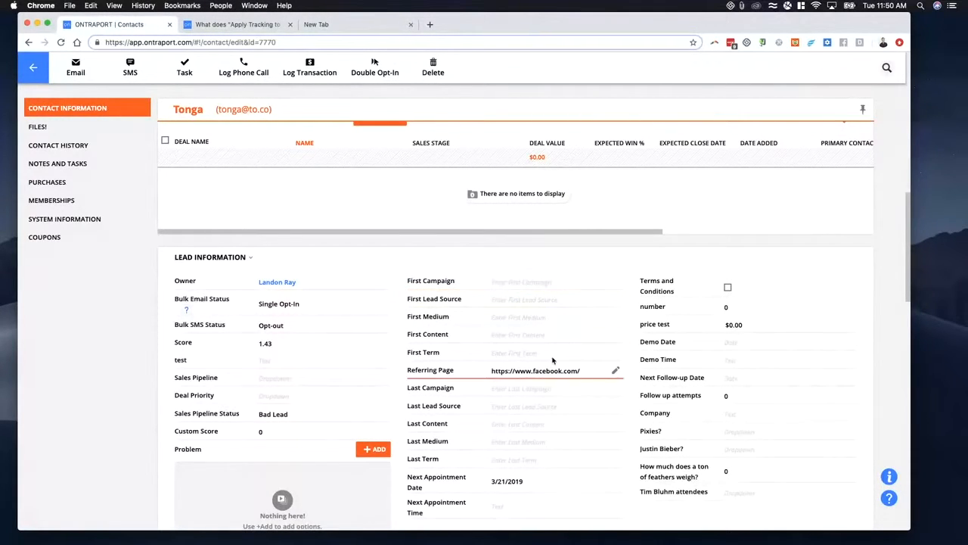
scroll(523, 297, "down", 1)
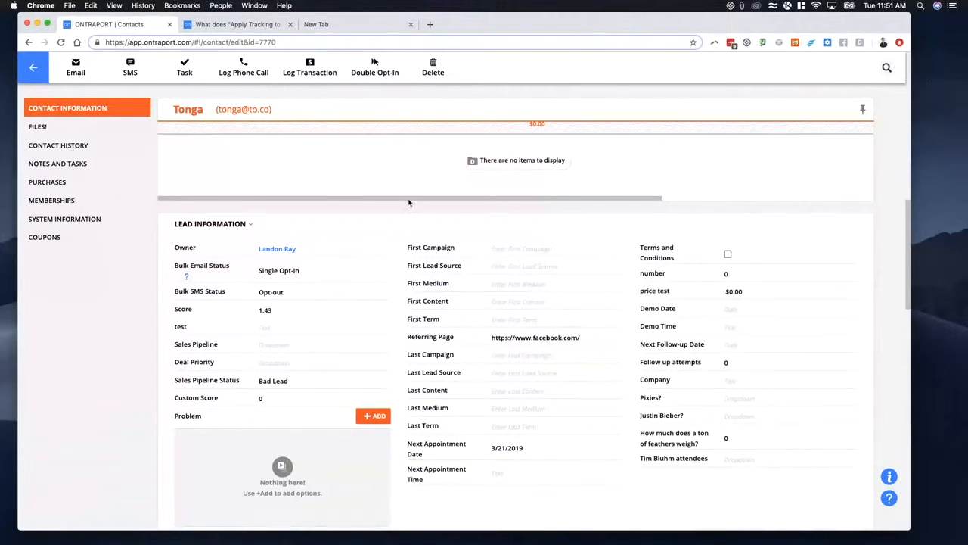
- Compare the UTM parameters in the example address with the contact's Last Campaign, Last Lead Source, Last Content, Last Medium and Last Term fields
left_click(325, 26)
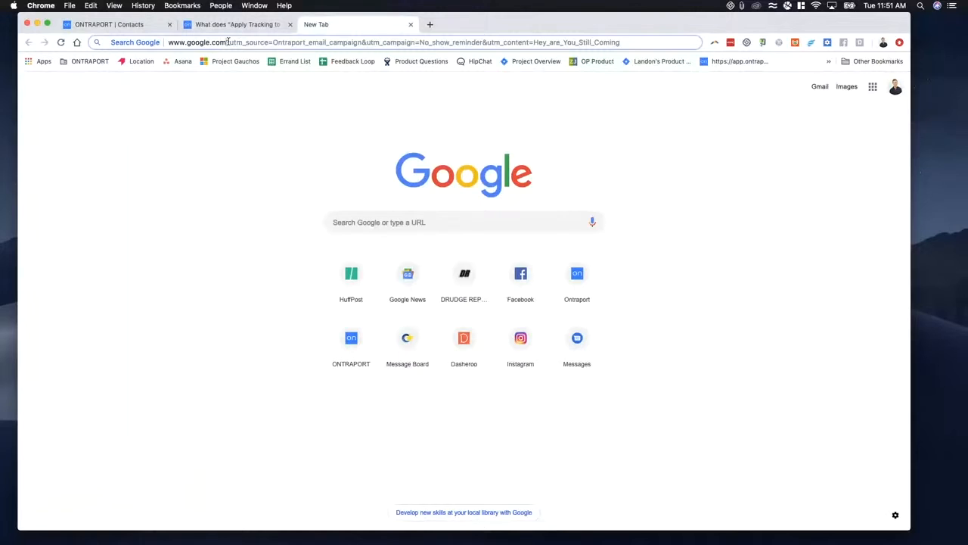
left_click_drag(228, 42, 624, 43)
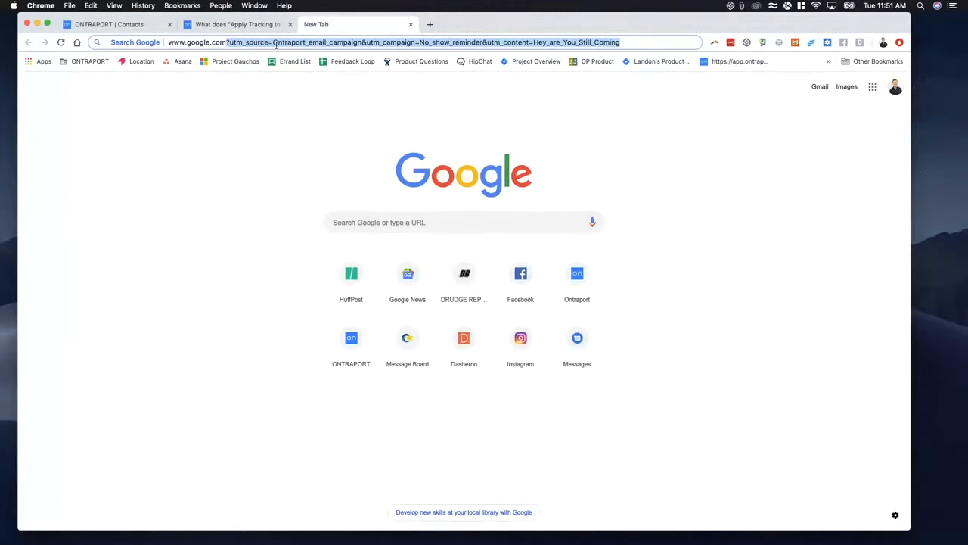
left_click(151, 27)
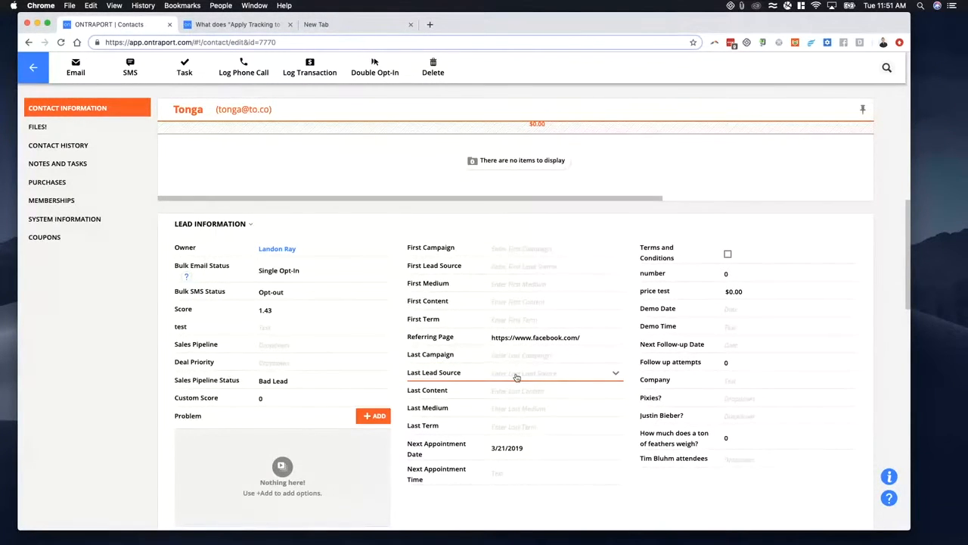
left_click(342, 27)
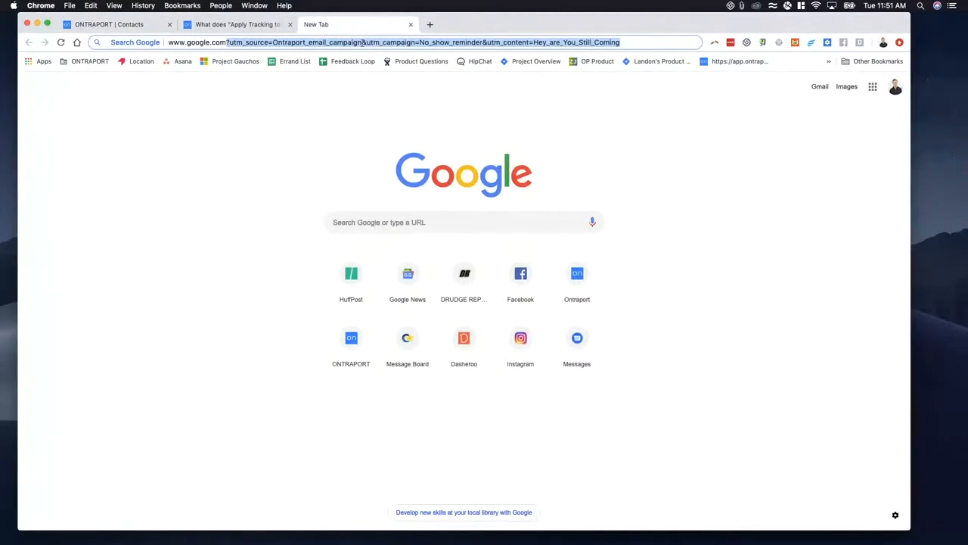
left_click(108, 25)
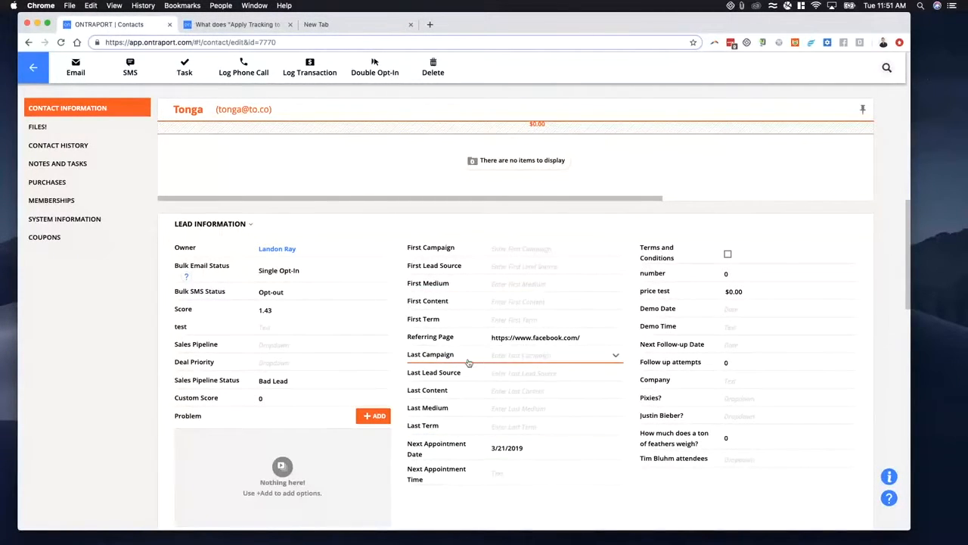
left_click(345, 29)
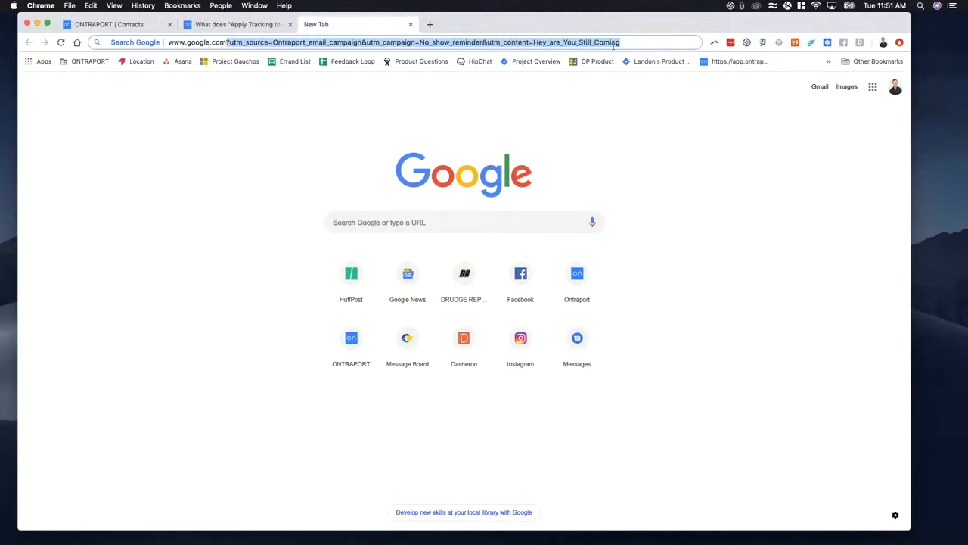
left_click(113, 25)
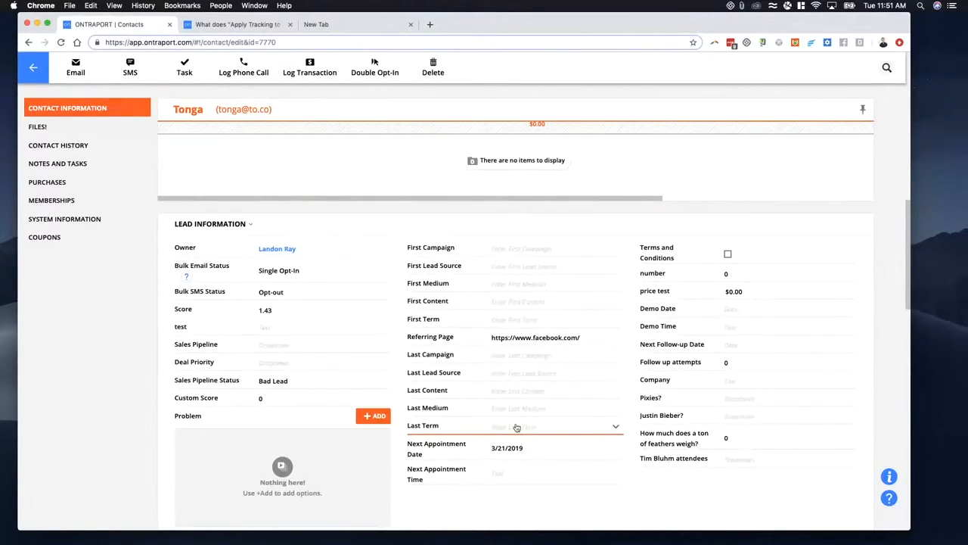
- Leave the contact record, open the Contacts campaigns list and start a new campaign
left_click(33, 67)
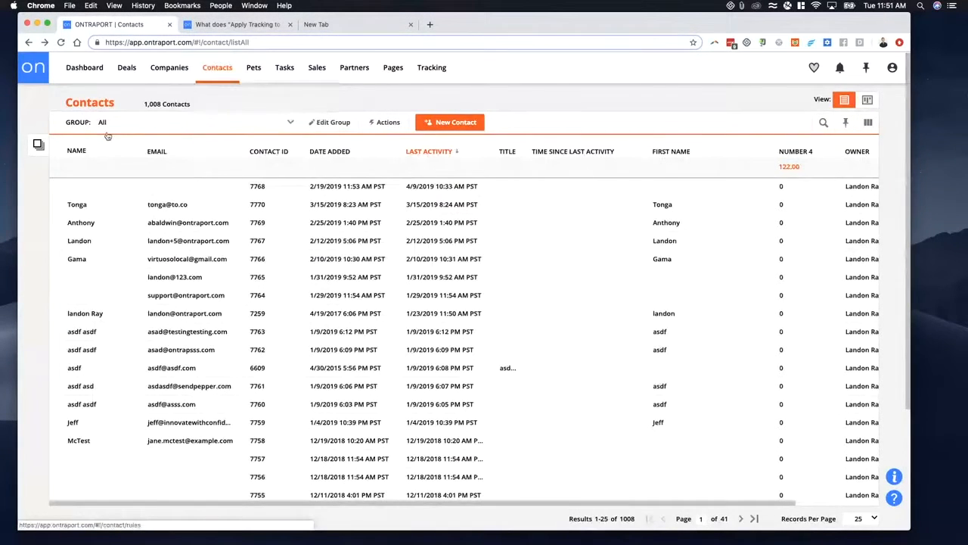
mouse_move(215, 76)
left_click(218, 99)
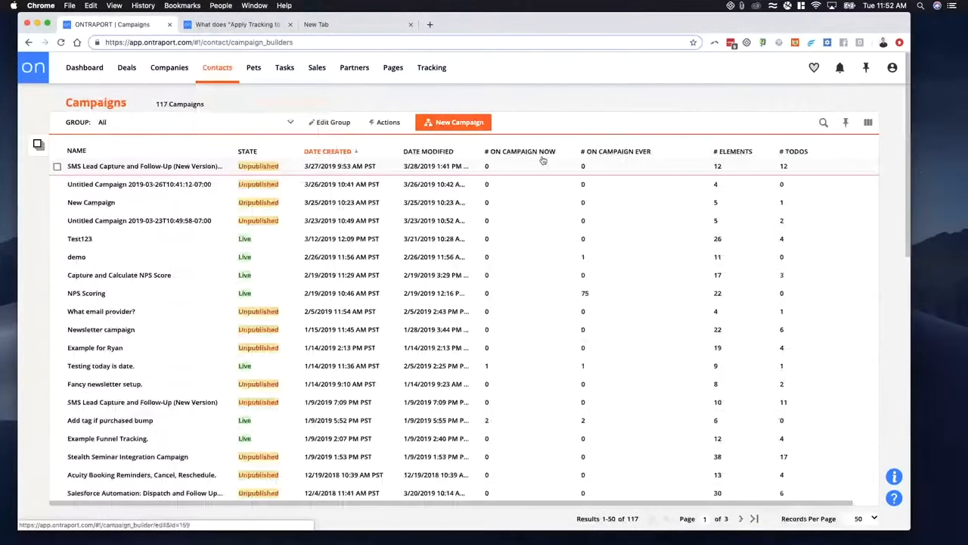
left_click(454, 121)
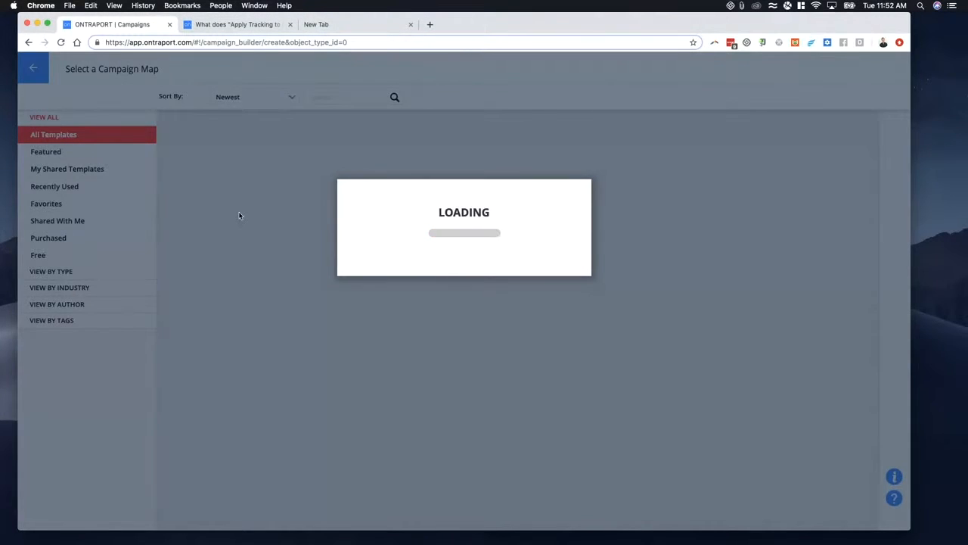
- Review the tracking article's Broadcast parameters against the Campaigns source, including the utm_campaign and utm_term placeholders
left_click(252, 25)
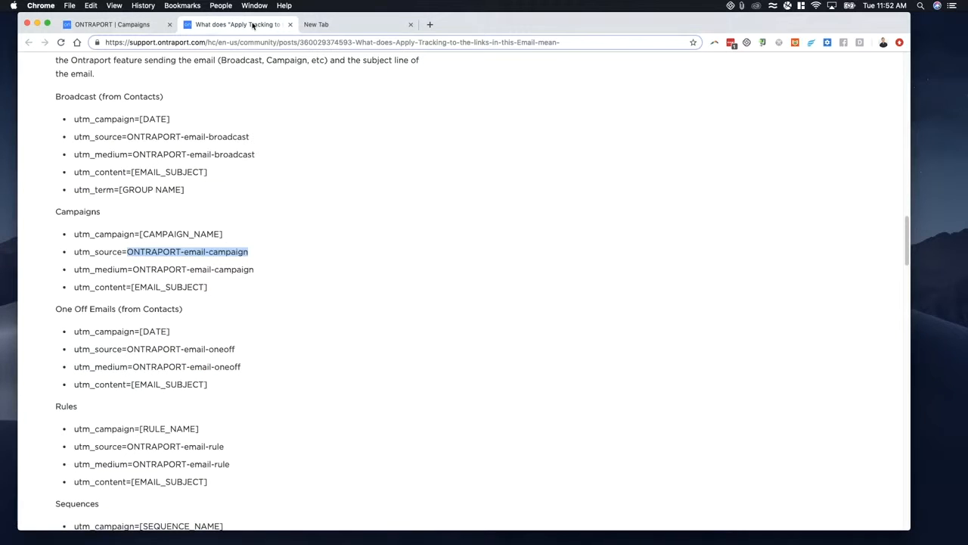
scroll(126, 288, "up", 1)
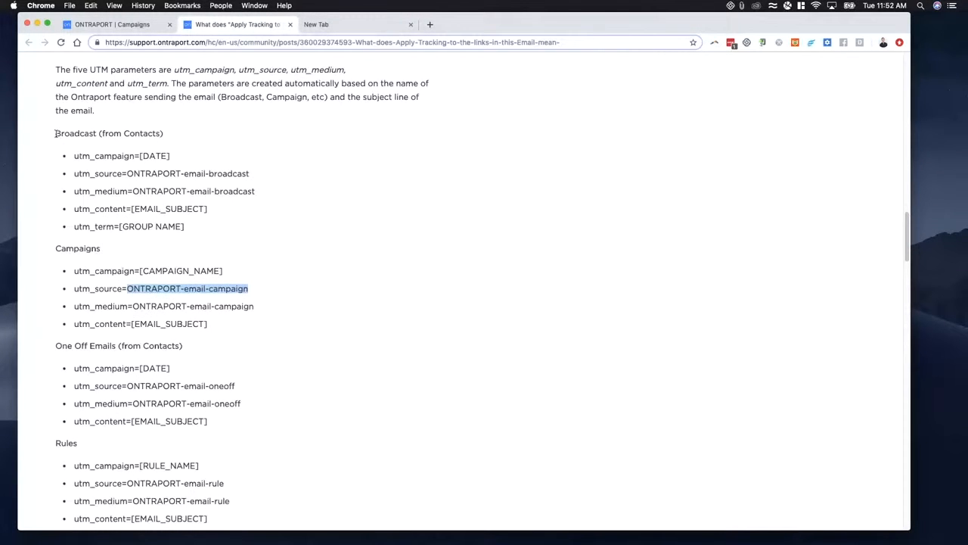
left_click_drag(57, 133, 189, 136)
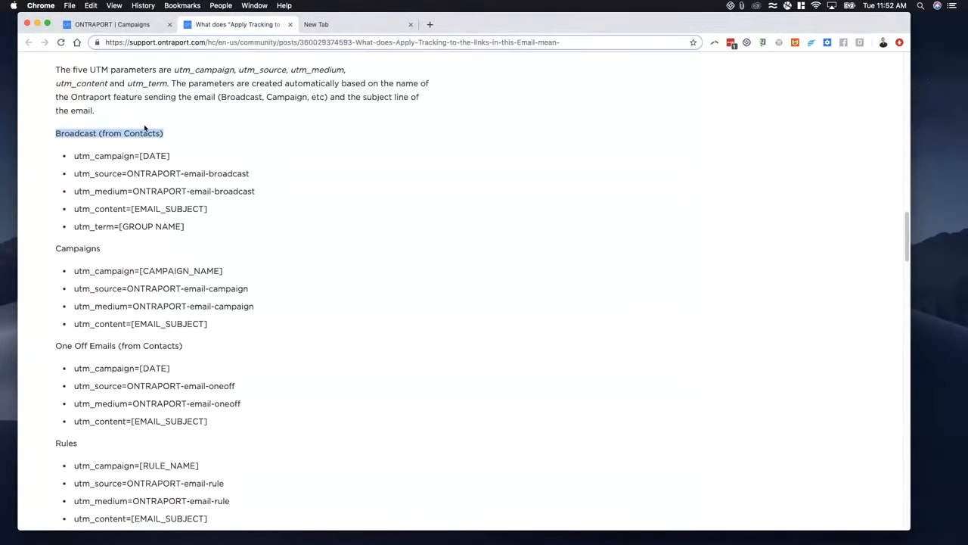
left_click(66, 133)
left_click_drag(56, 133, 177, 134)
left_click_drag(183, 288, 252, 291)
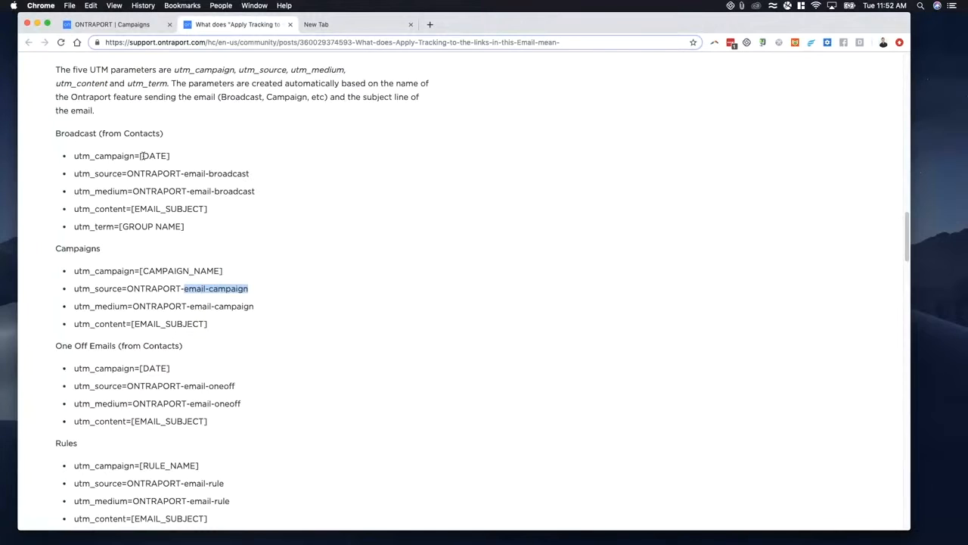
left_click_drag(140, 157, 180, 160)
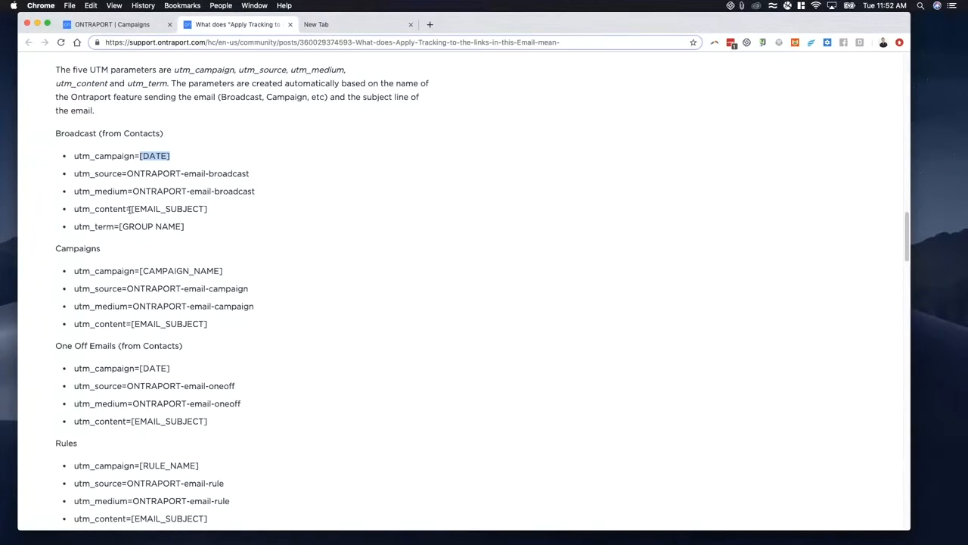
left_click_drag(118, 226, 199, 230)
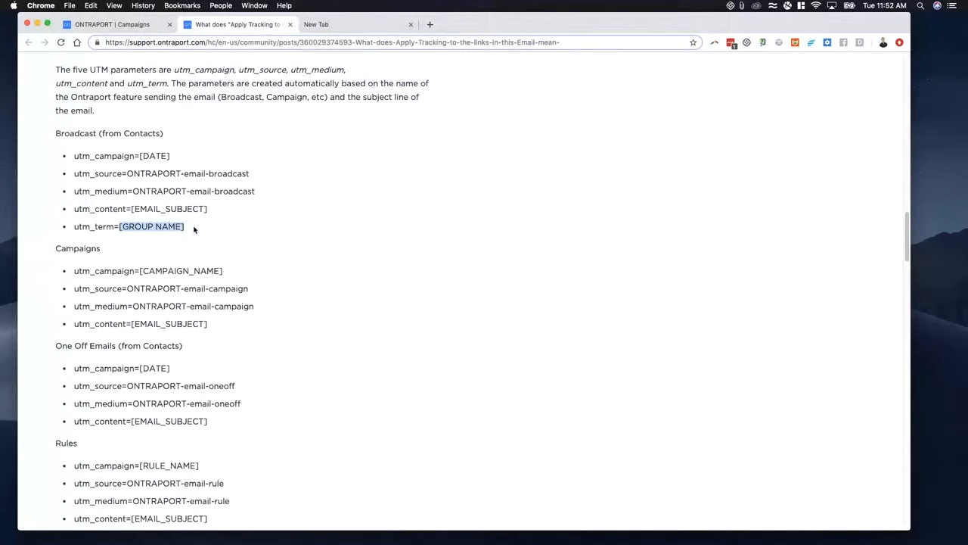
- Review the tracking article's source, medium and content parameters for One Off Emails and Rules
scroll(210, 268, "down", 1)
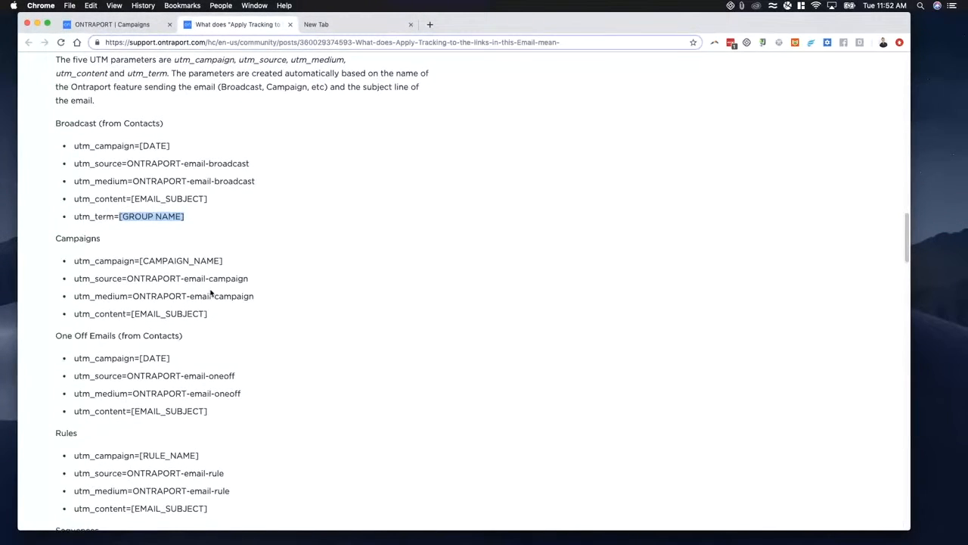
scroll(212, 302, "down", 2)
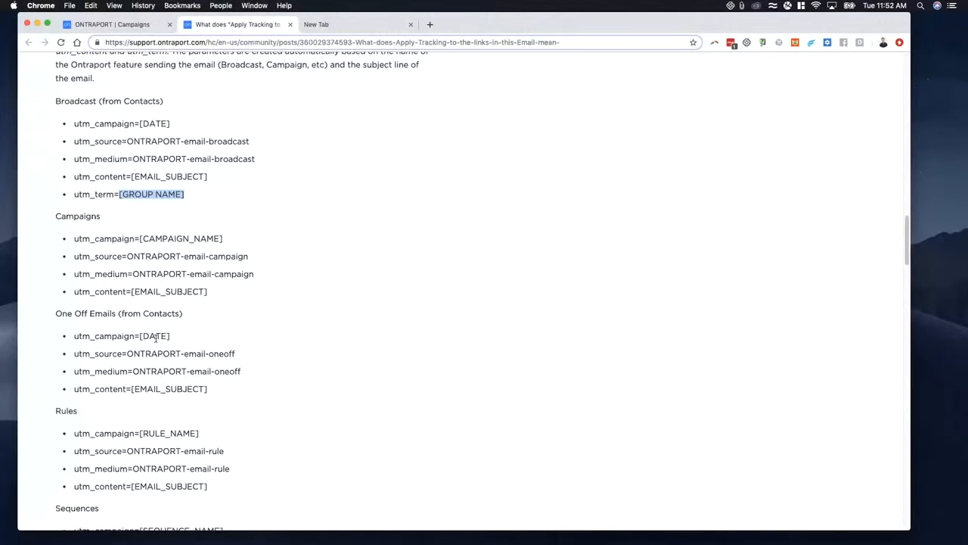
left_click_drag(133, 354, 231, 388)
scroll(231, 389, "down", 4)
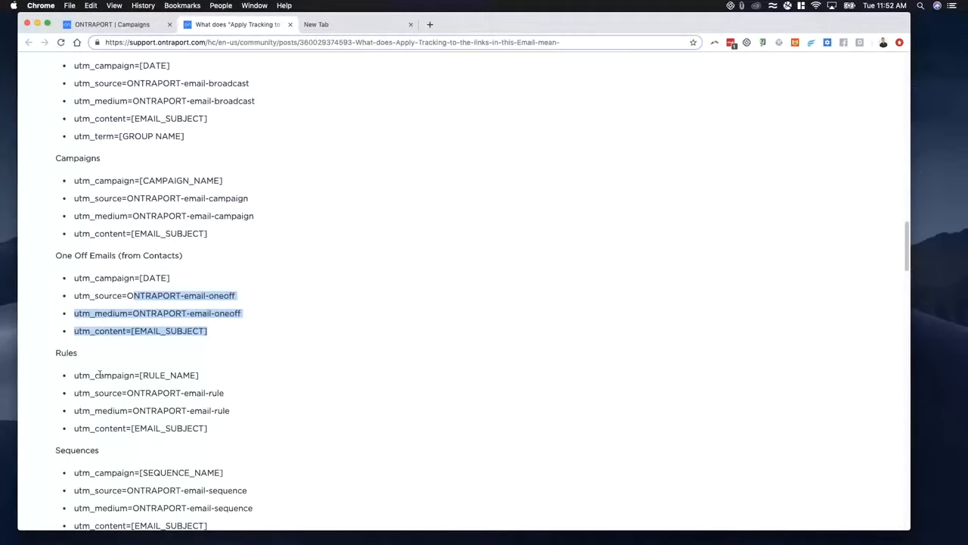
scroll(92, 373, "down", 3)
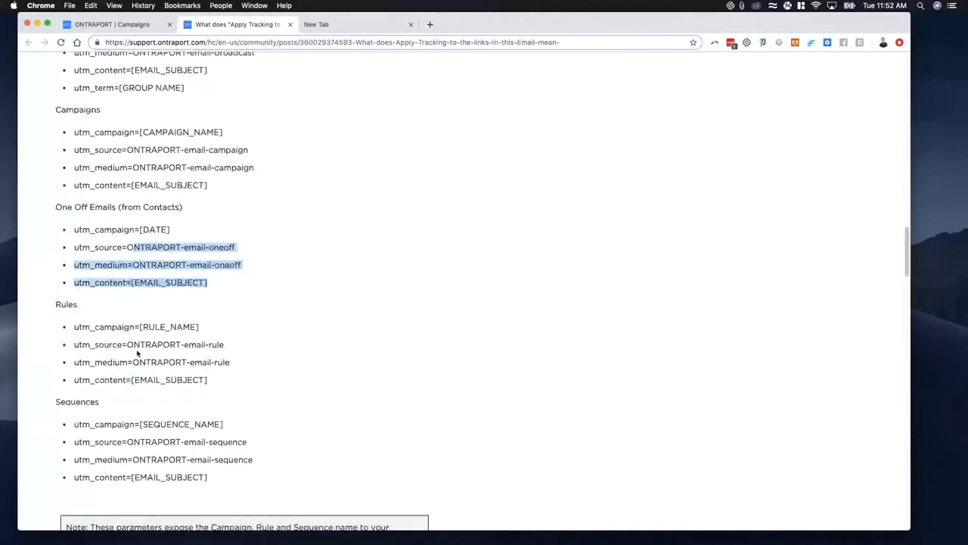
left_click(129, 344)
left_click_drag(237, 361, 232, 363)
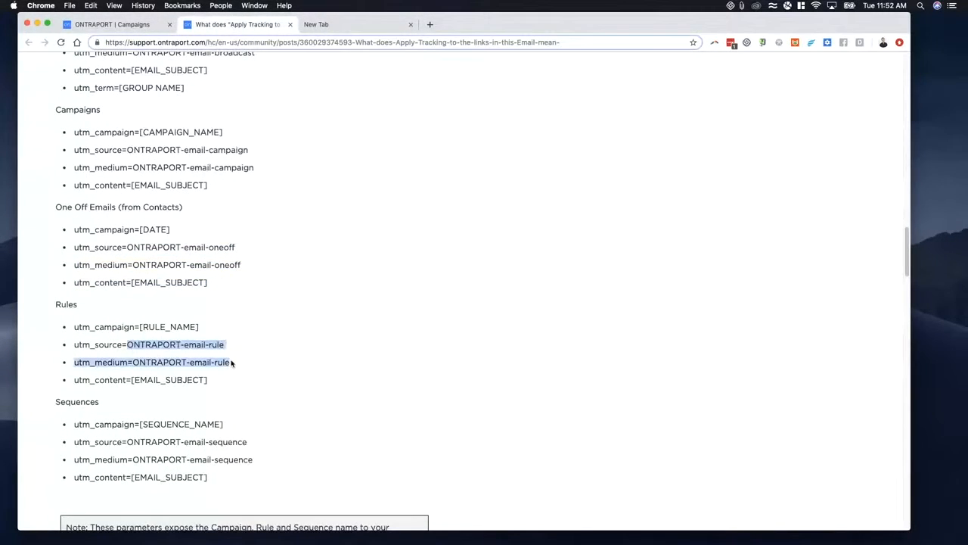
- Review the tracking article's campaign and content parameters for Rules, plus the source, medium and content parameters for Sequences
left_click_drag(139, 327, 161, 325)
scroll(131, 381, "down", 1)
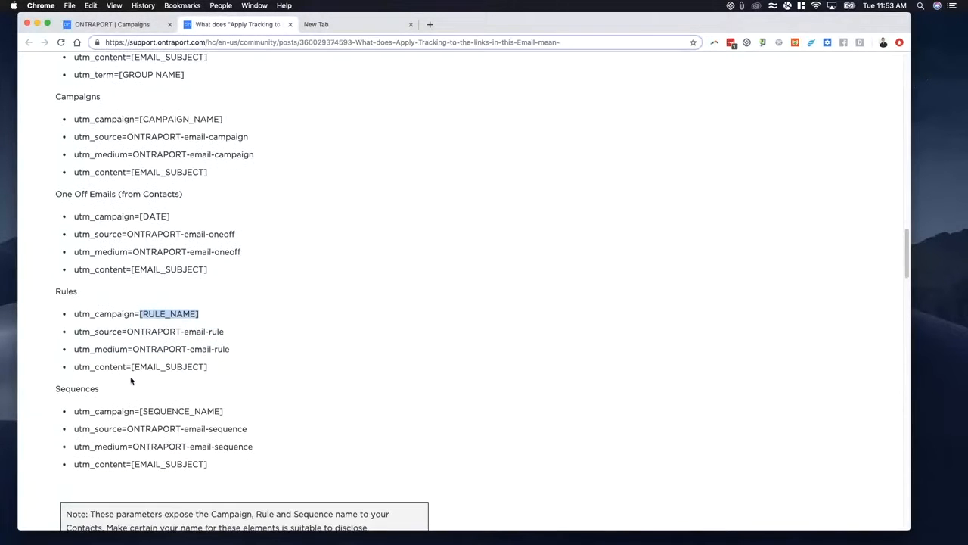
left_click_drag(132, 366, 249, 366)
scroll(243, 369, "down", 3)
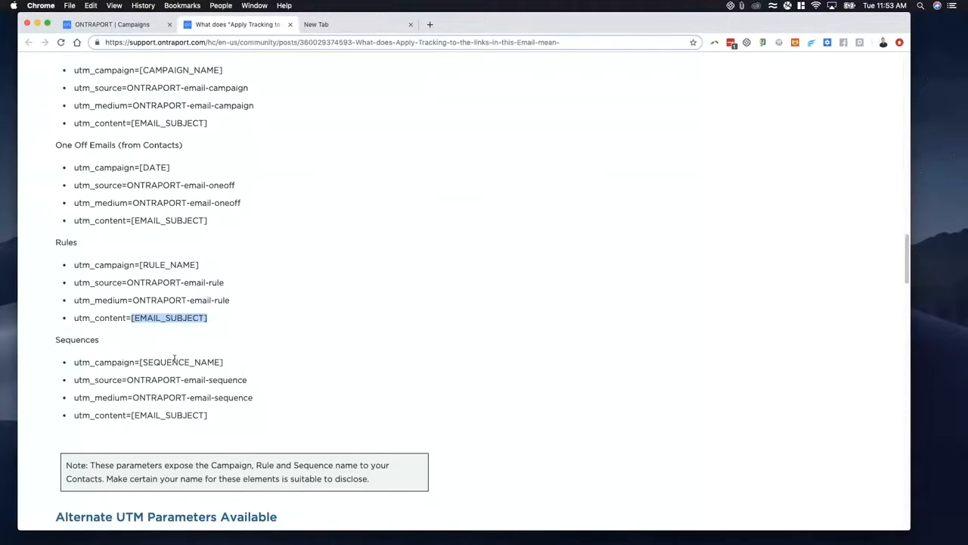
scroll(227, 418, "down", 4)
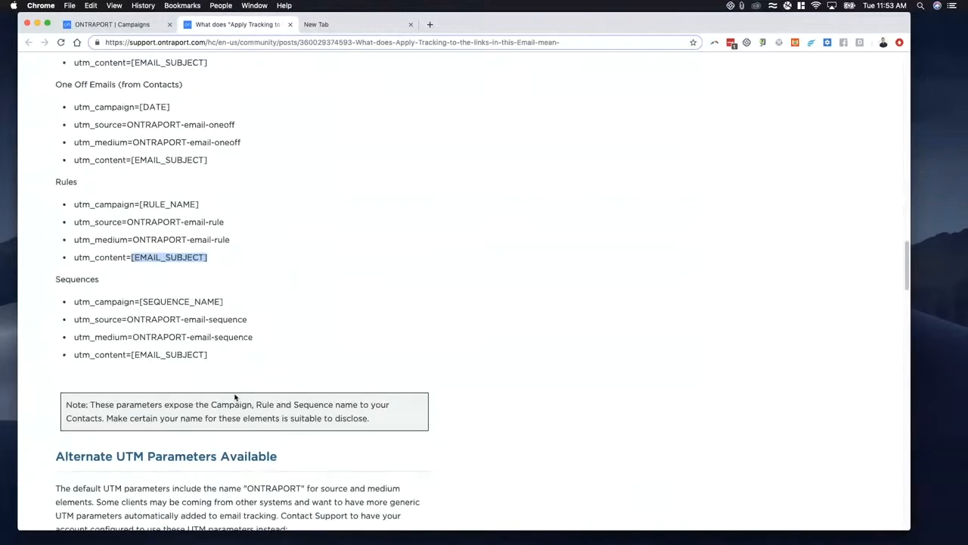
left_click_drag(220, 357, 177, 317)
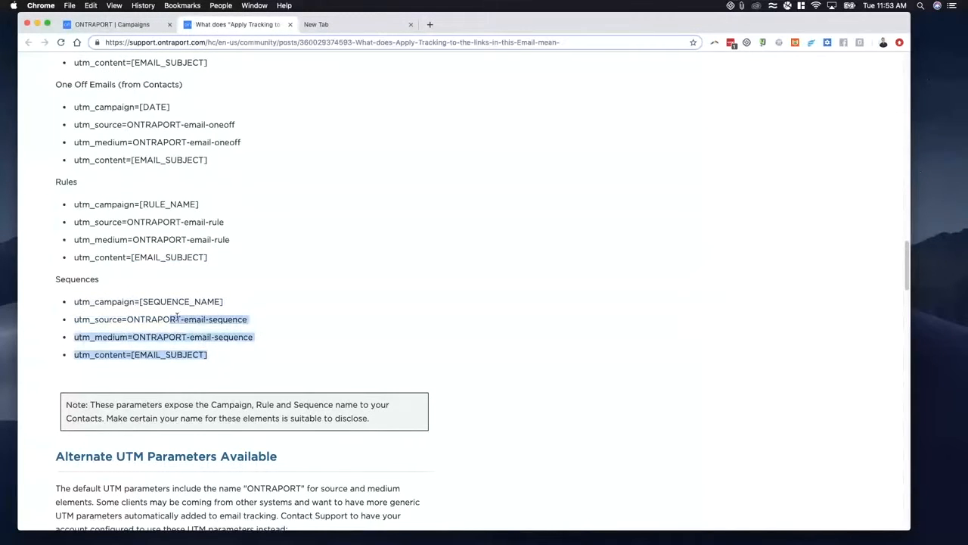
- Return to the Ontraport campaign builder, start a campaign from scratch and add an empty trigger beside Added to Campaign
left_click(150, 25)
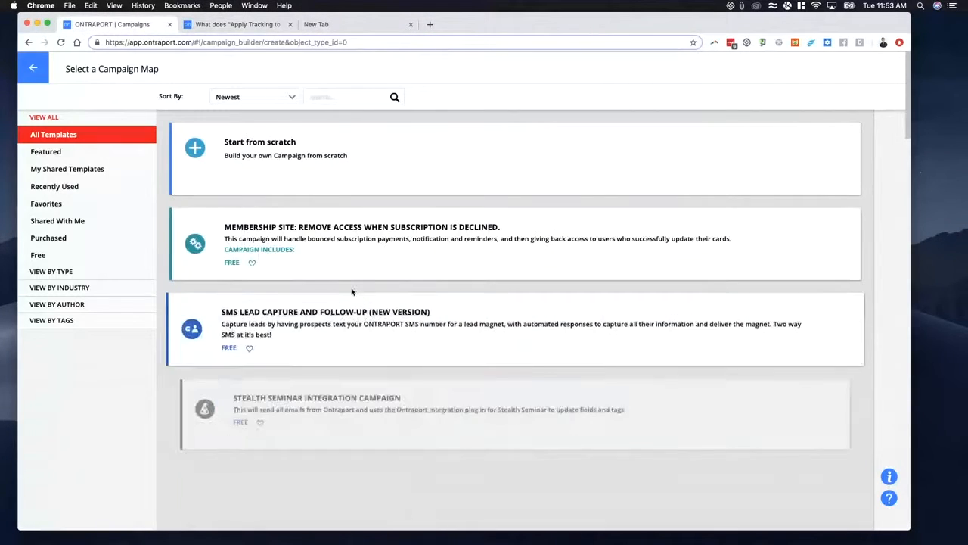
left_click(307, 162)
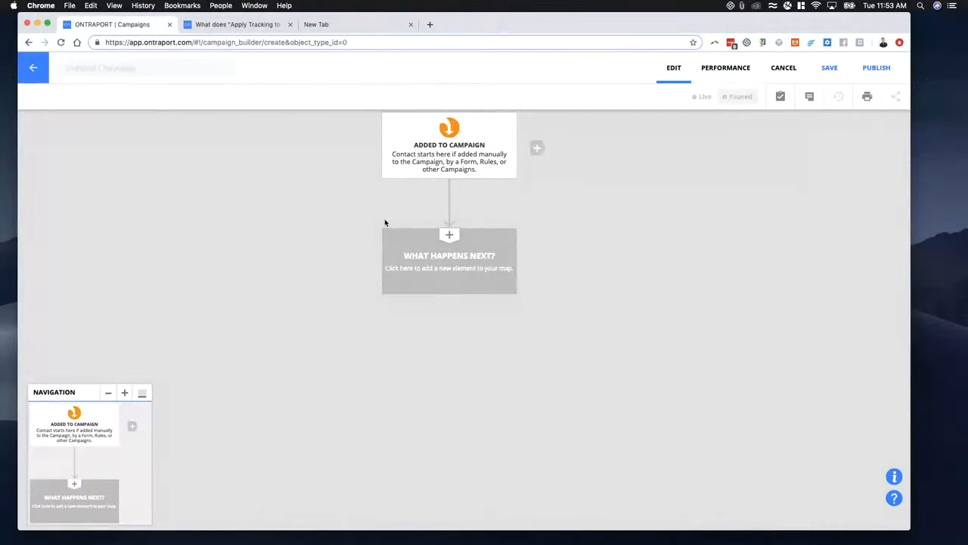
left_click(535, 146)
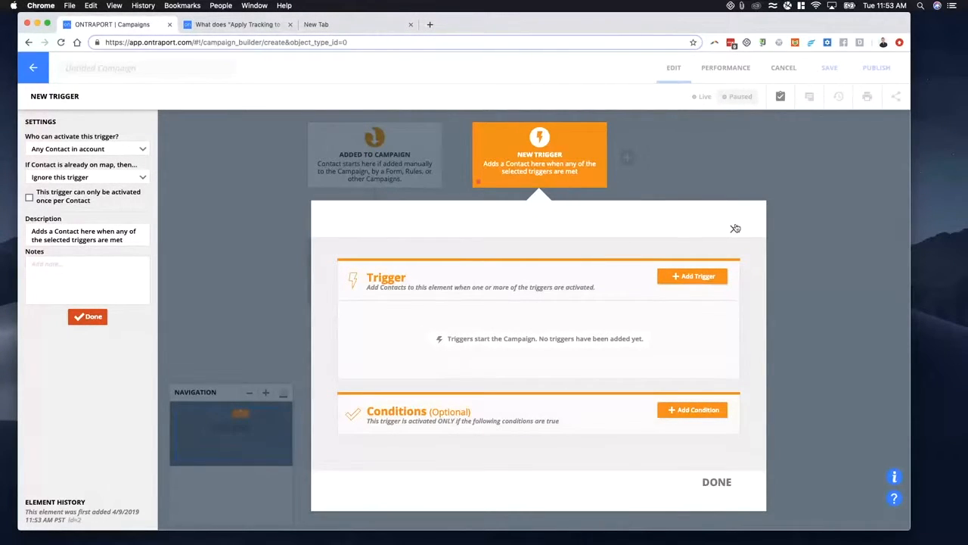
left_click(734, 229)
- Add a Send an Email element, a Wait and a second Send an Email under Added to Campaign
left_click(432, 273)
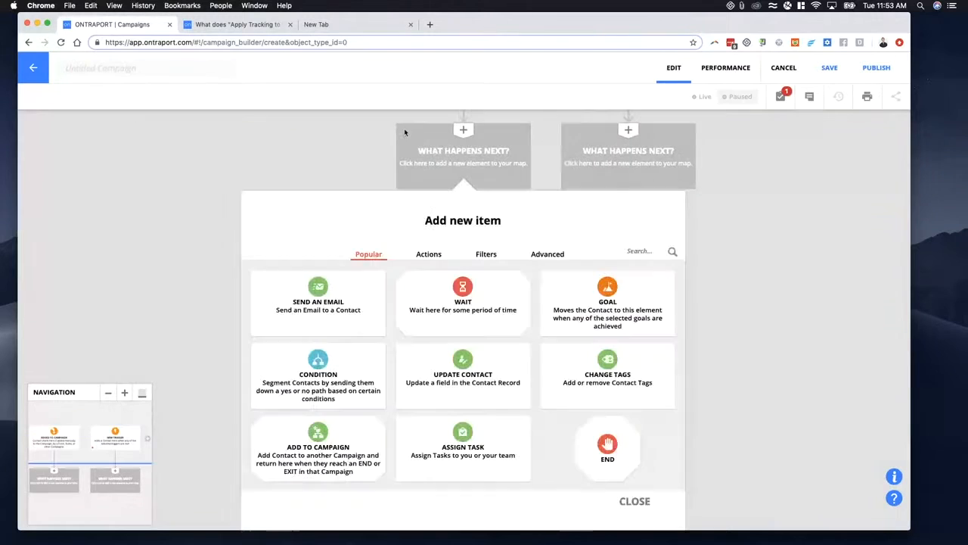
left_click(318, 303)
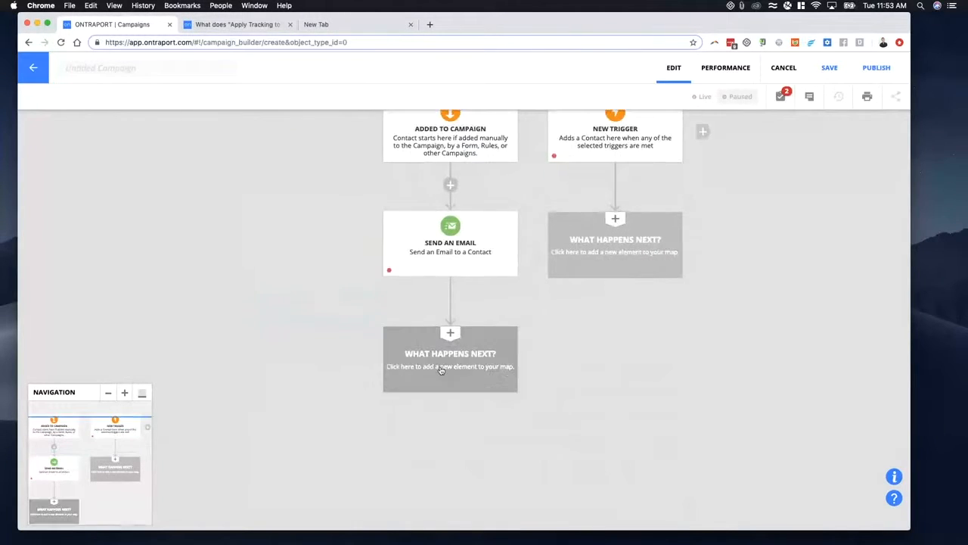
left_click(448, 362)
left_click(463, 311)
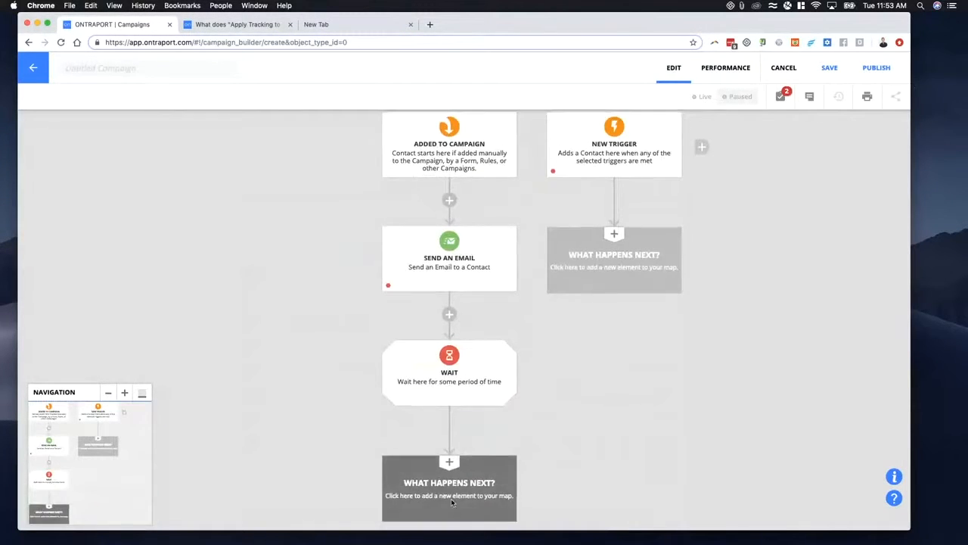
left_click(414, 376)
left_click(317, 302)
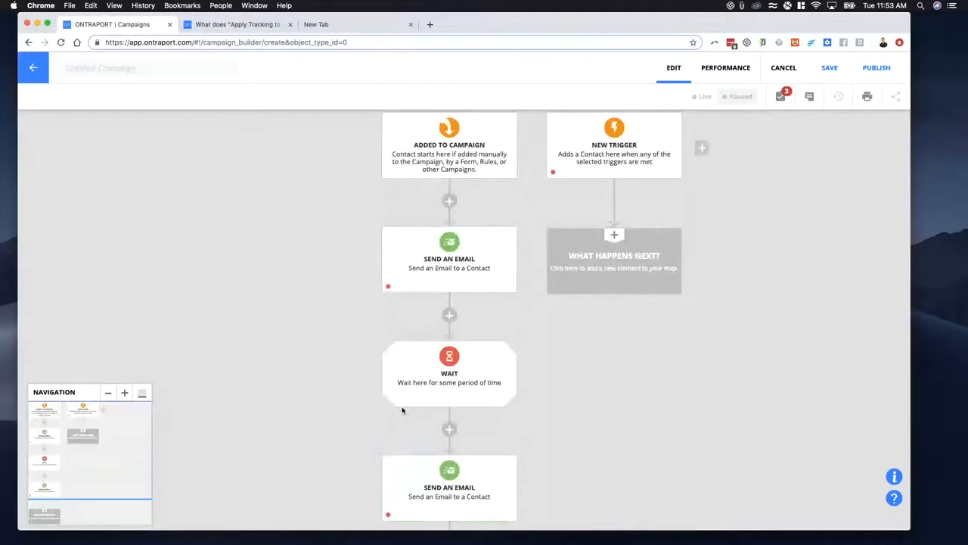
- Extend the email path with another Wait and a third Send an Email, and finish it with an End element
left_click(451, 343)
left_click(462, 312)
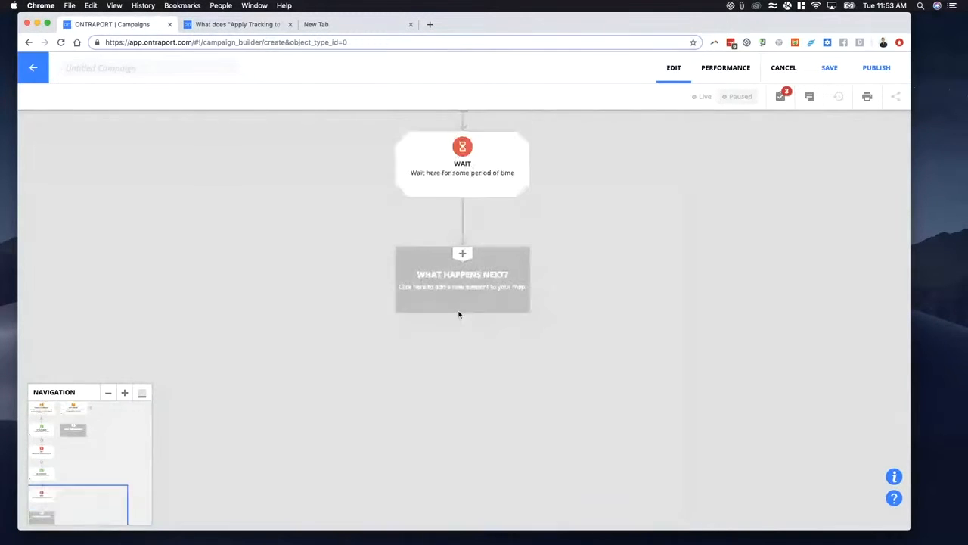
left_click(429, 377)
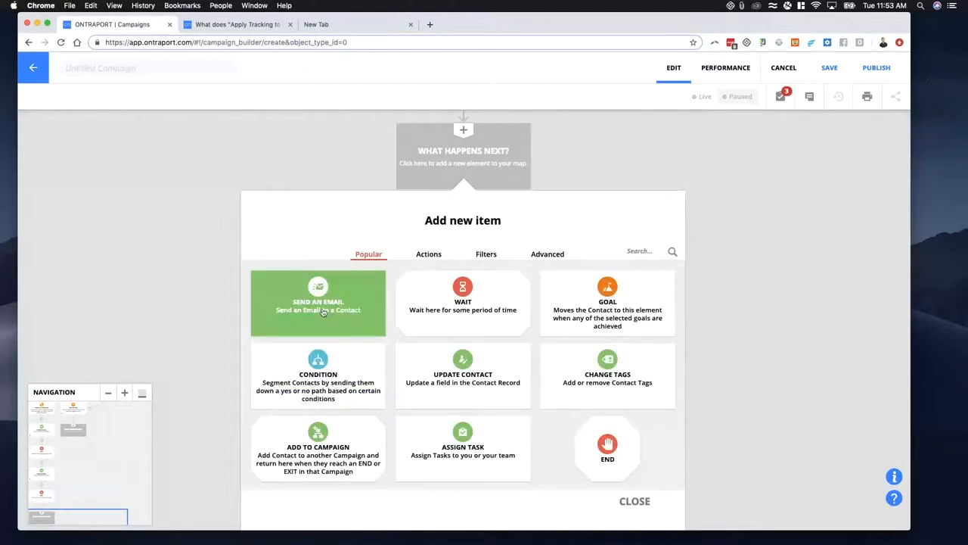
left_click(310, 303)
left_click(491, 437)
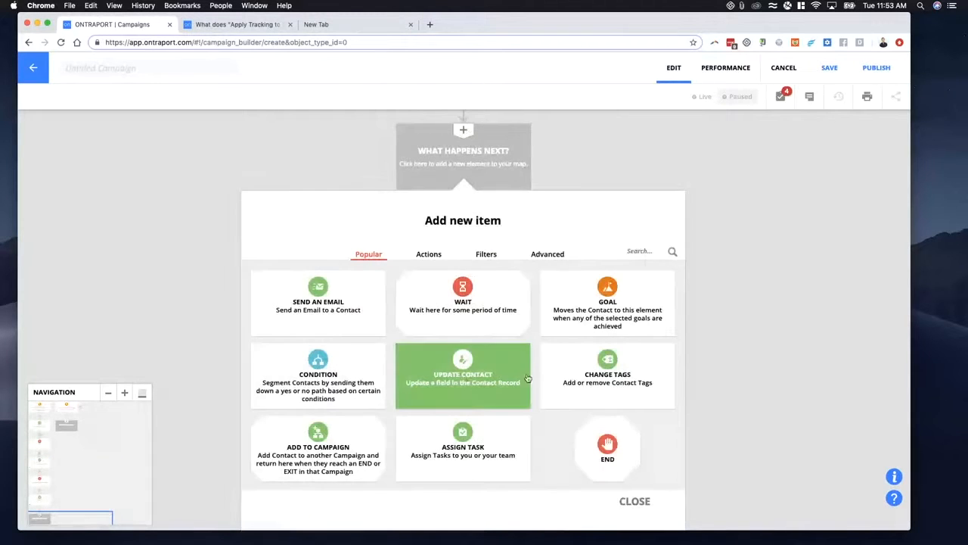
left_click(605, 446)
left_click(450, 422)
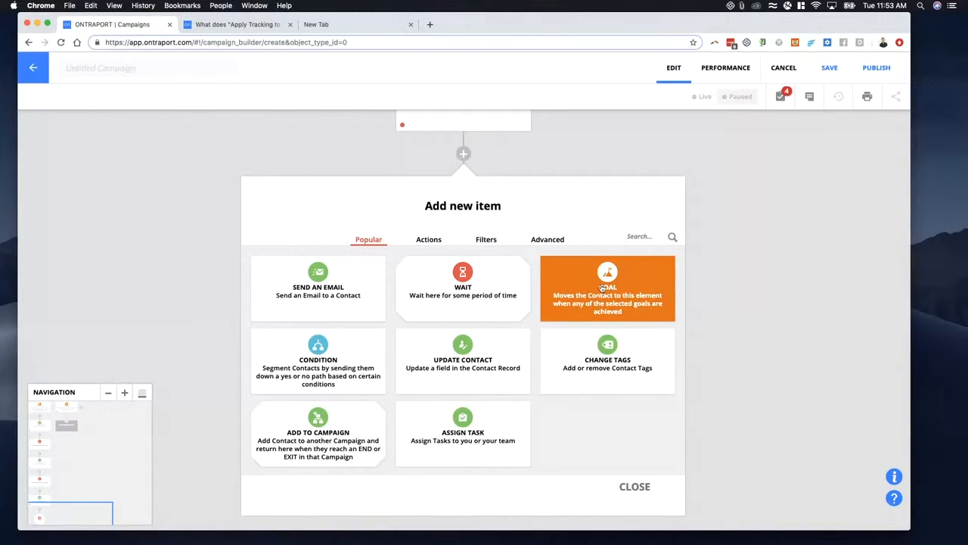
left_click(462, 291)
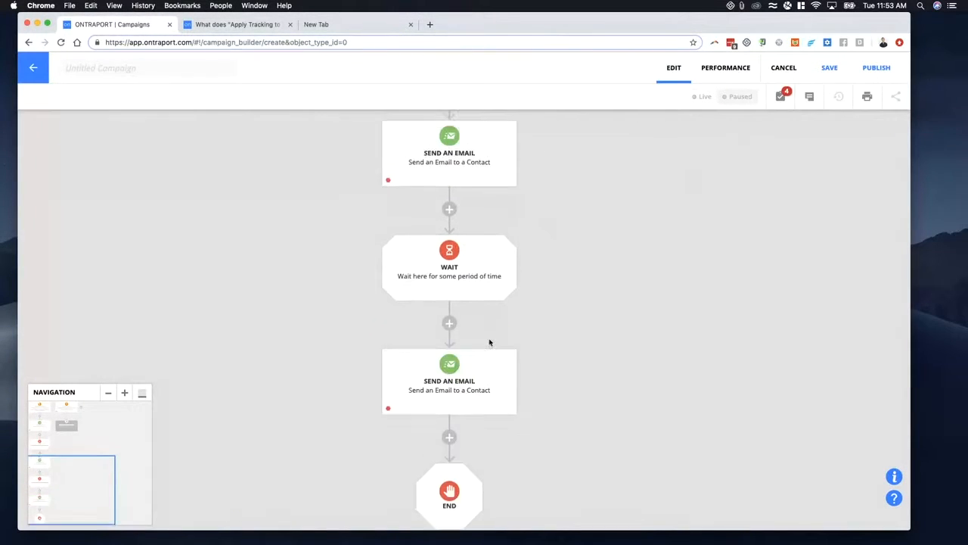
- Insert a Goal element between the last Send an Email and the End element
scroll(490, 343, "up", 5)
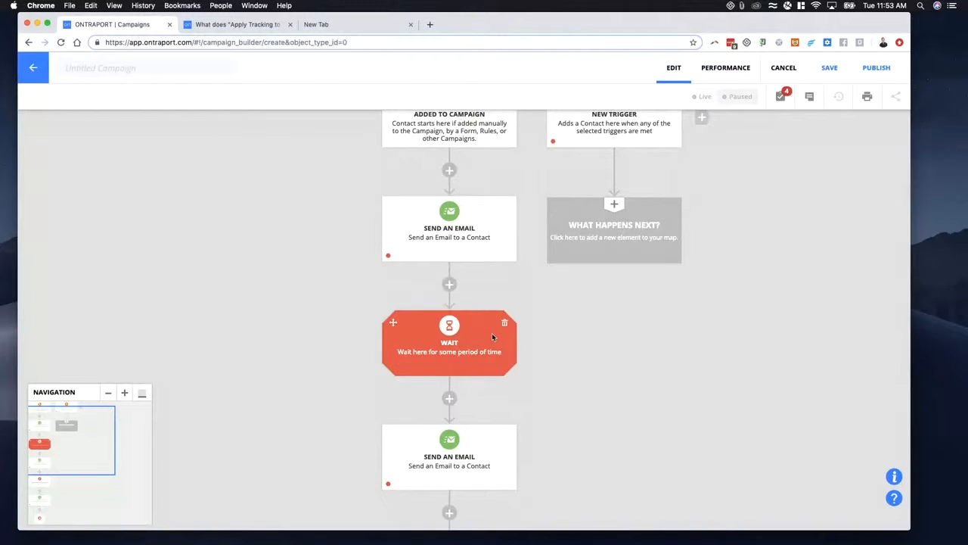
scroll(522, 333, "down", 3)
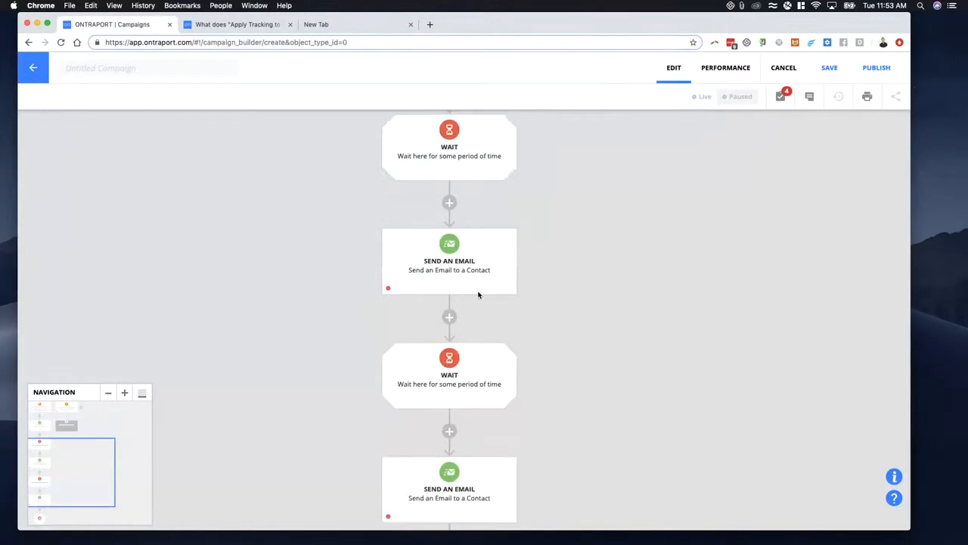
scroll(475, 280, "up", 3)
left_click_drag(452, 263, 435, 357)
left_click_drag(312, 366, 306, 260)
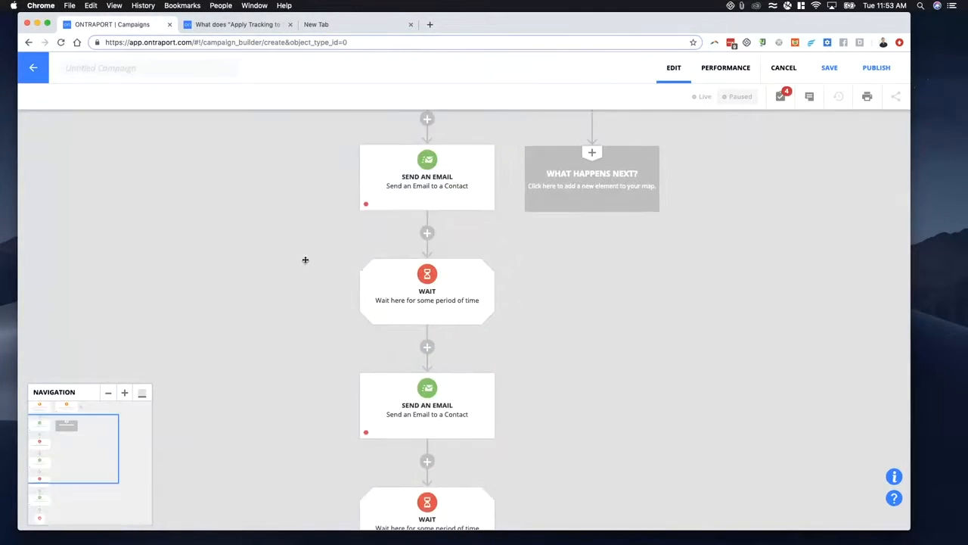
scroll(324, 283, "down", 3)
scroll(326, 285, "down", 3)
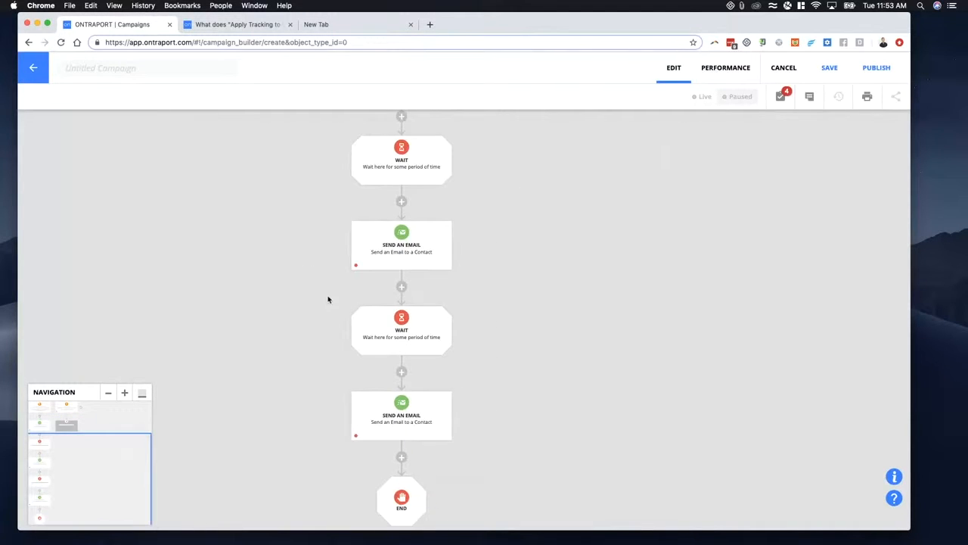
scroll(328, 299, "down", 2)
left_click_drag(287, 385, 363, 356)
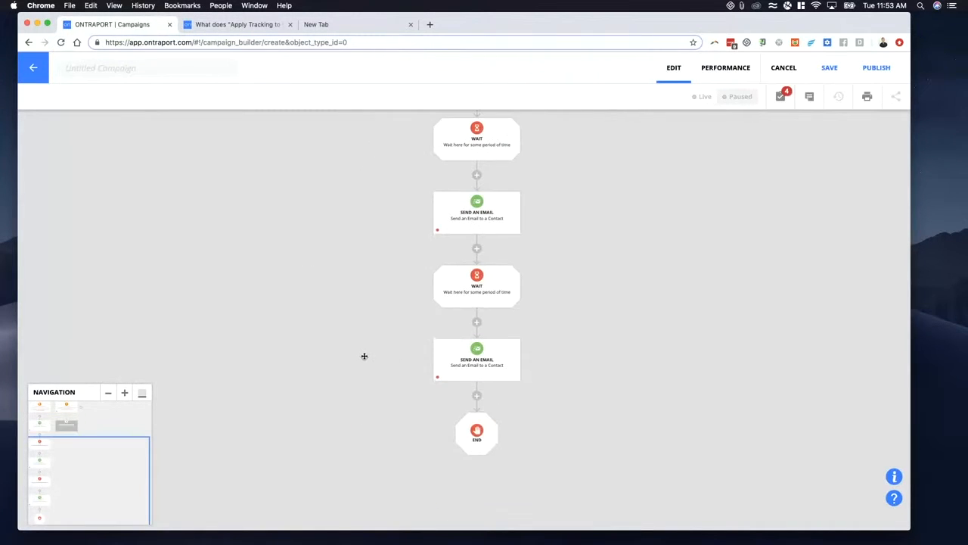
left_click(477, 397)
left_click(608, 289)
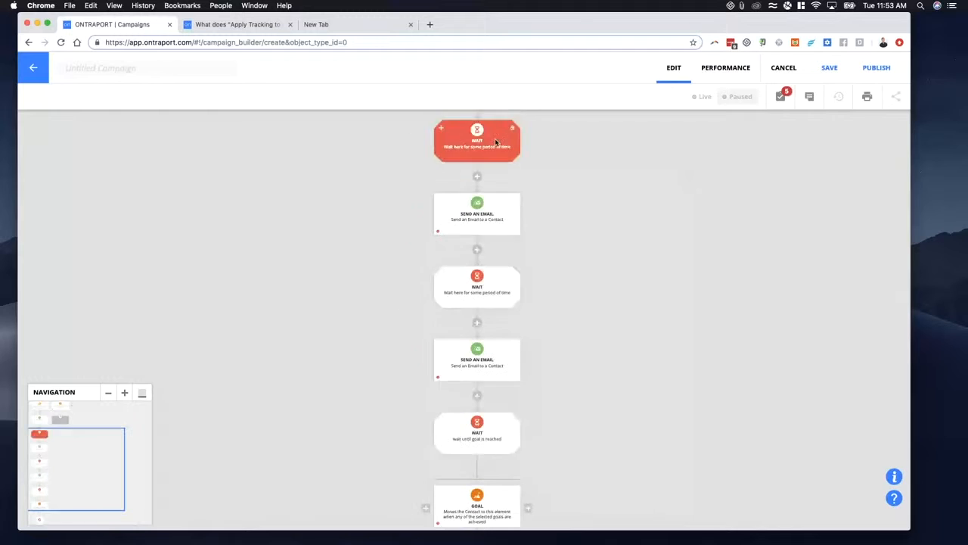
- Configure the Goal element to be achieved when Any Product is purchased
left_click_drag(360, 499, 359, 320)
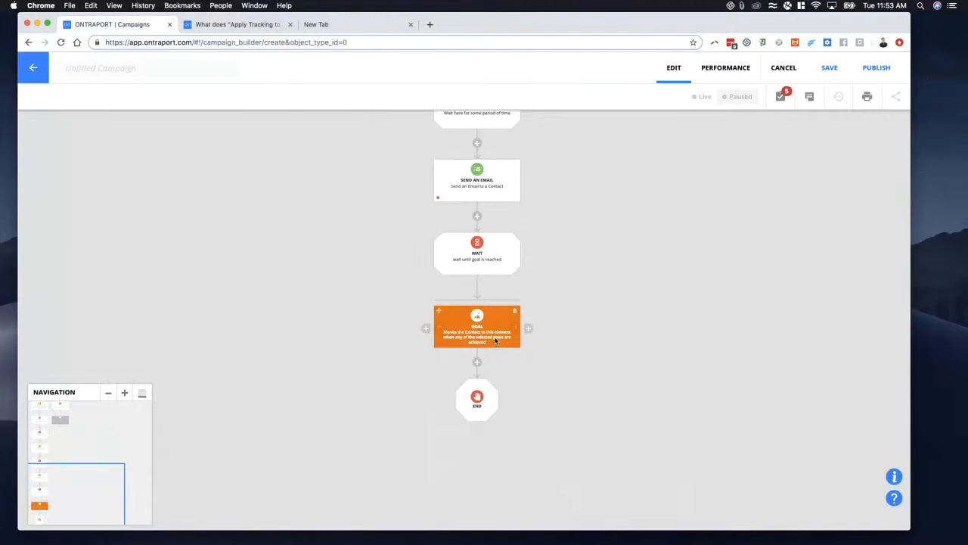
left_click(489, 332)
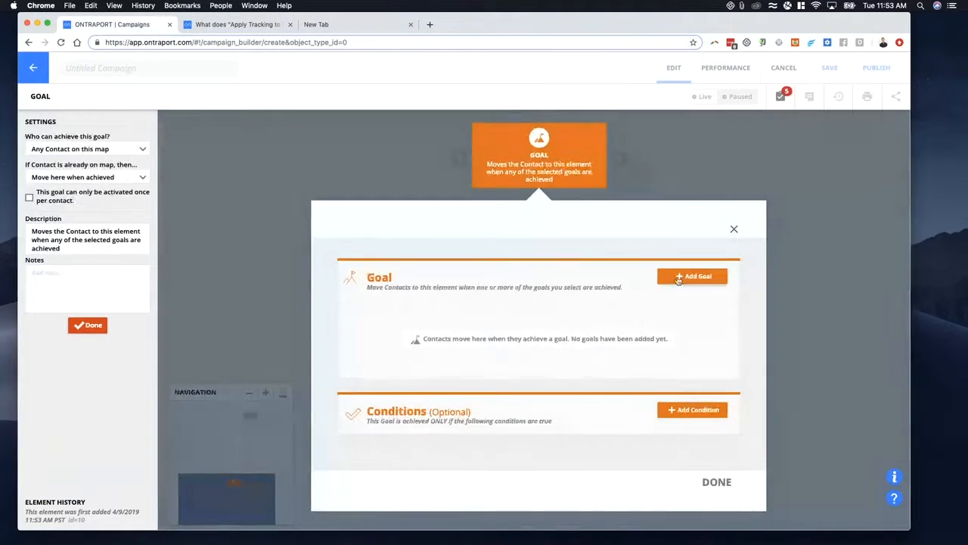
left_click(630, 277)
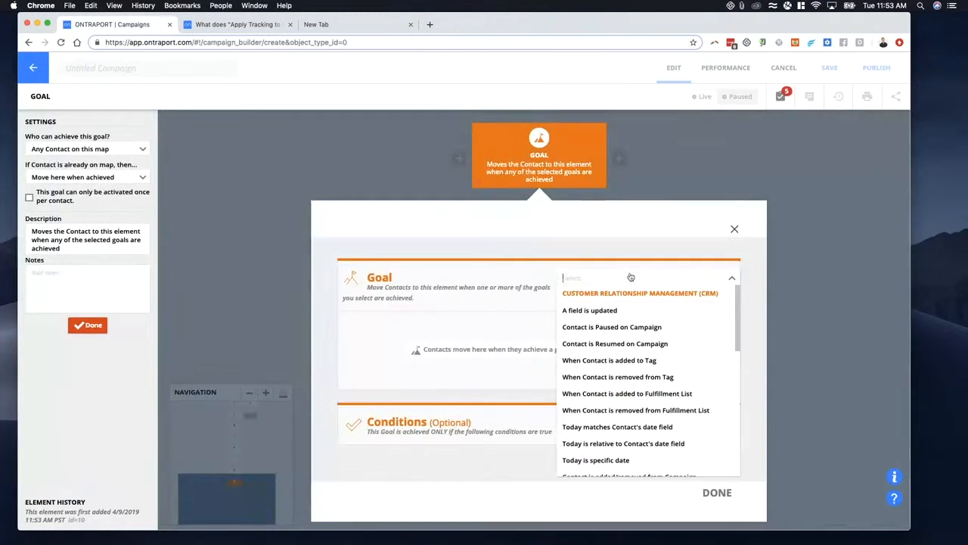
type("purc")
left_click(569, 299)
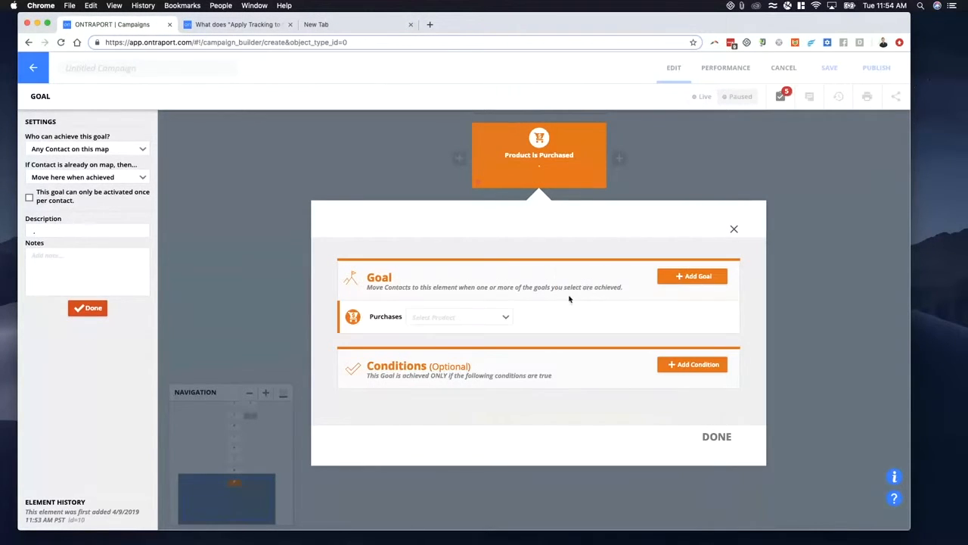
left_click(451, 317)
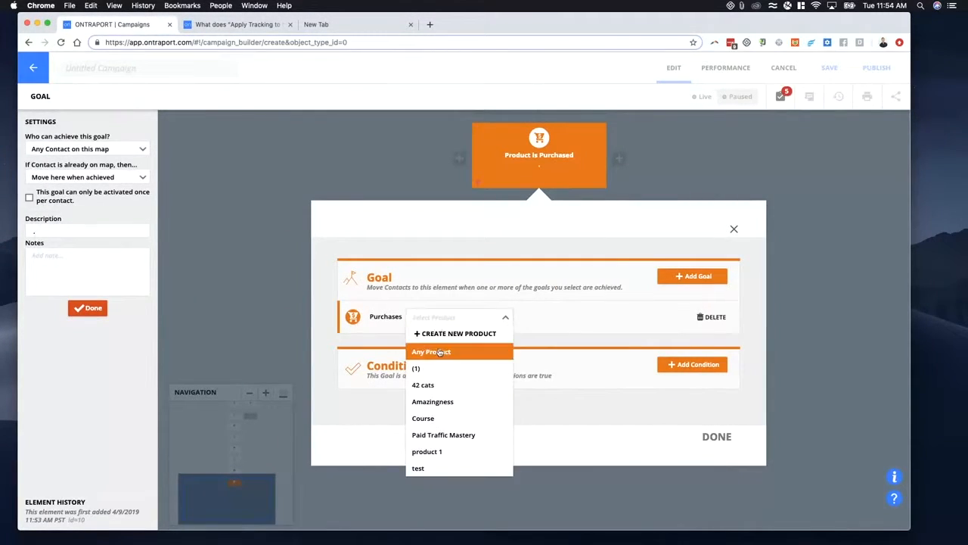
left_click(434, 350)
left_click(711, 436)
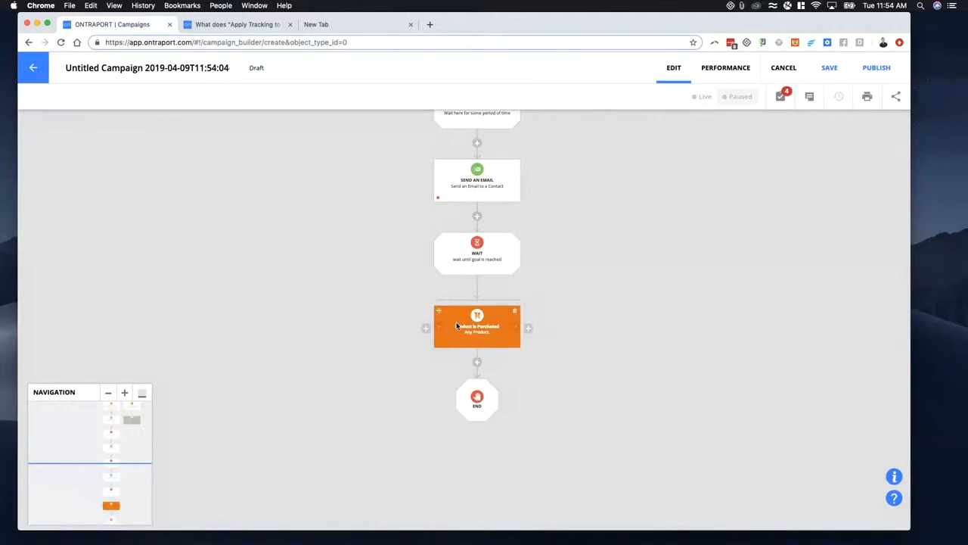
- Add a second Goal element beside the Product is Purchased goal
scroll(572, 300, "up", 3)
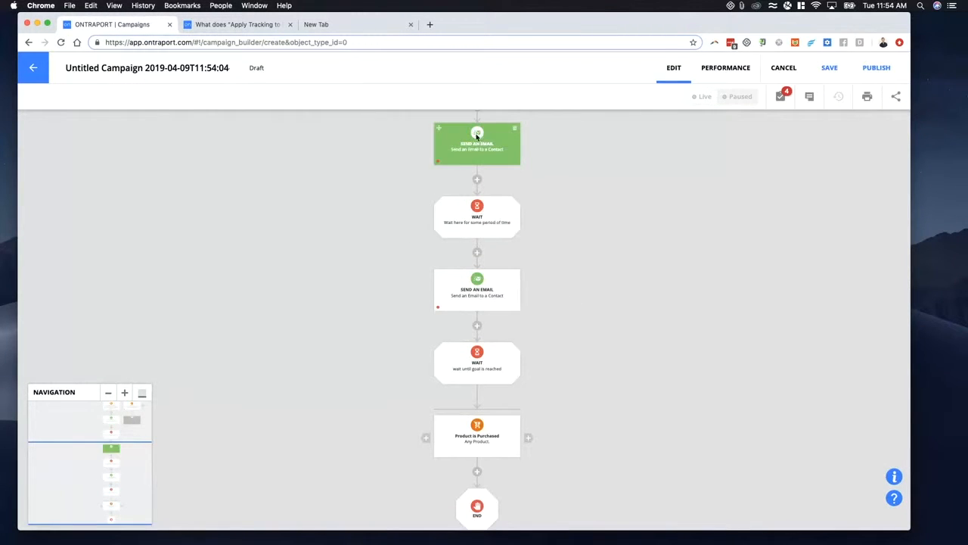
scroll(484, 287, "up", 6)
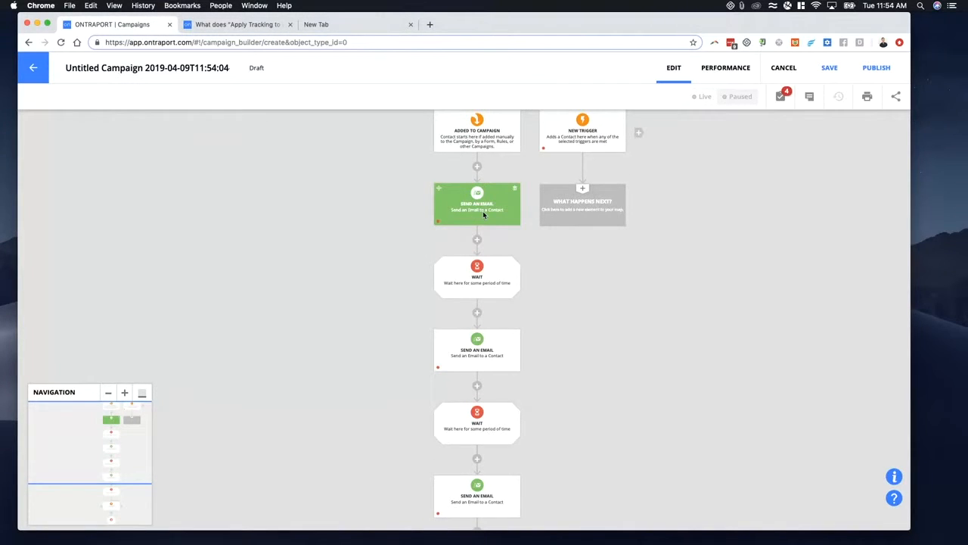
left_click_drag(391, 270, 315, 235)
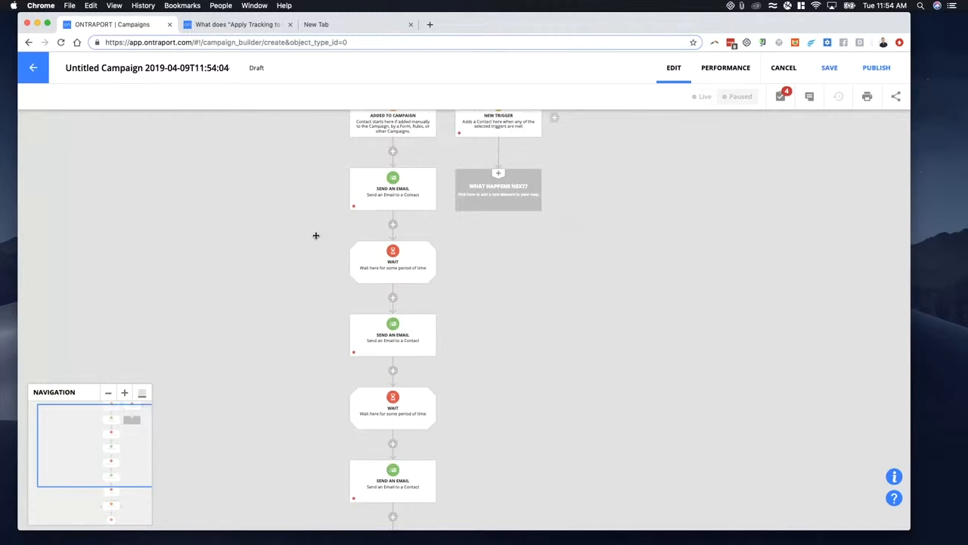
scroll(428, 379, "down", 6)
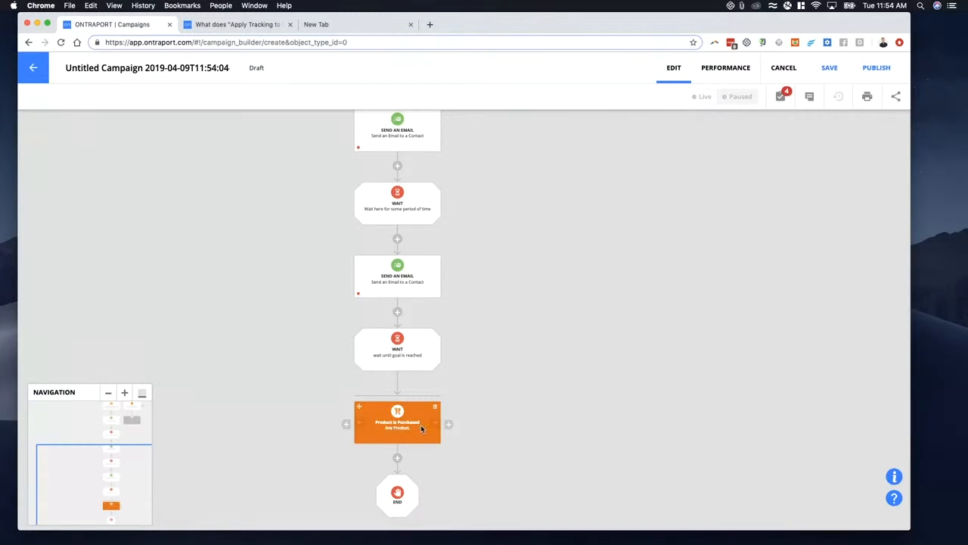
left_click(448, 423)
- Change the product in the Product is Purchased goal to (1) and close its settings
left_click(401, 422)
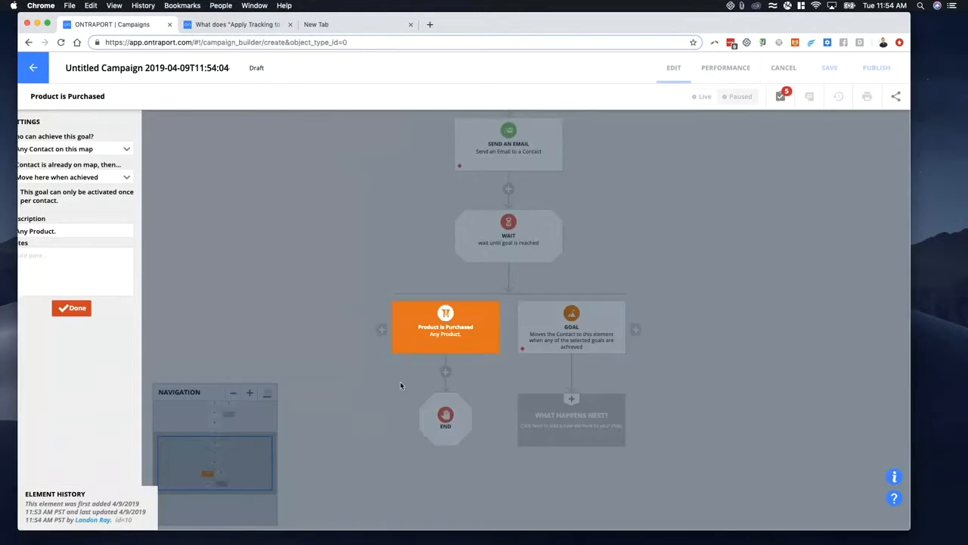
left_click(418, 323)
left_click(447, 354)
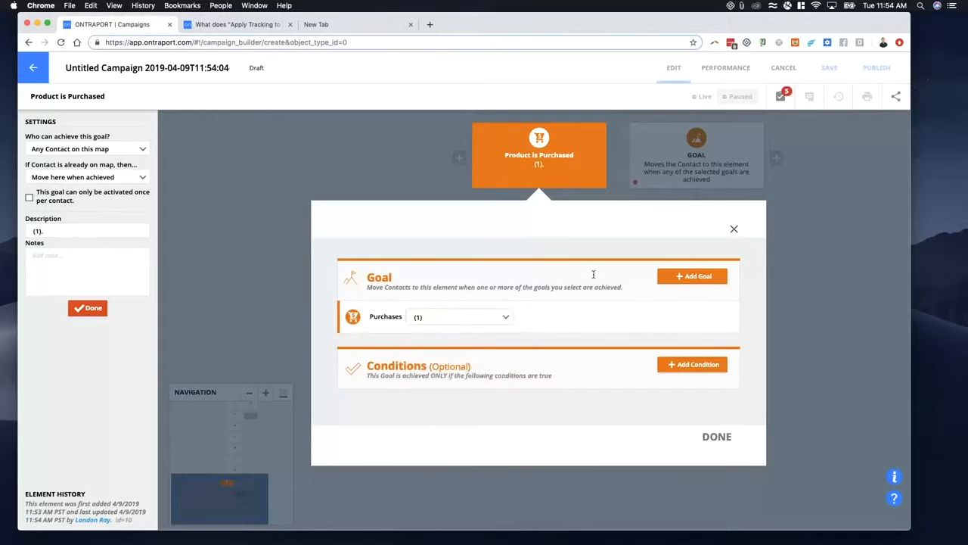
left_click(679, 168)
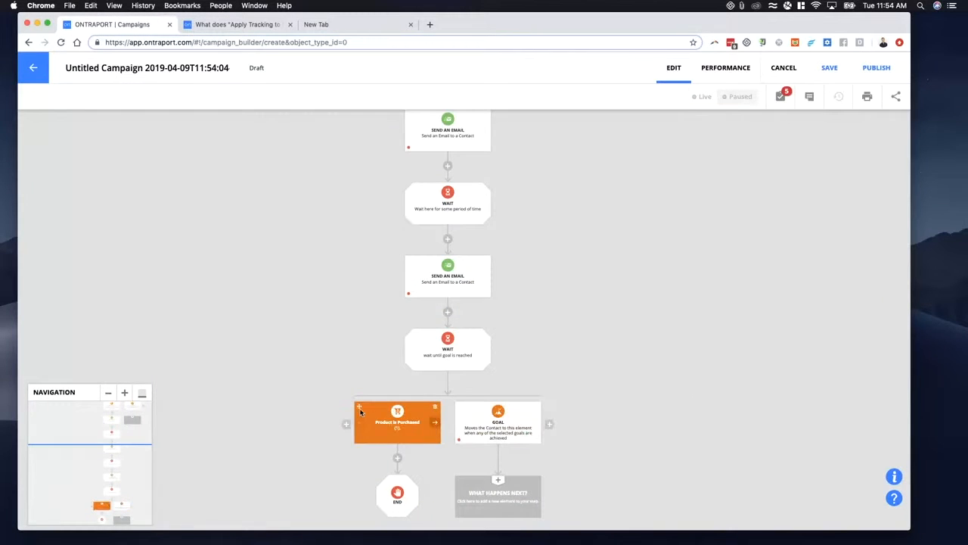
- Copy only the Product is Purchased goal to the far side of the unconfigured Goal, and set the copy's product to 42 cats
left_click_drag(394, 409, 547, 422)
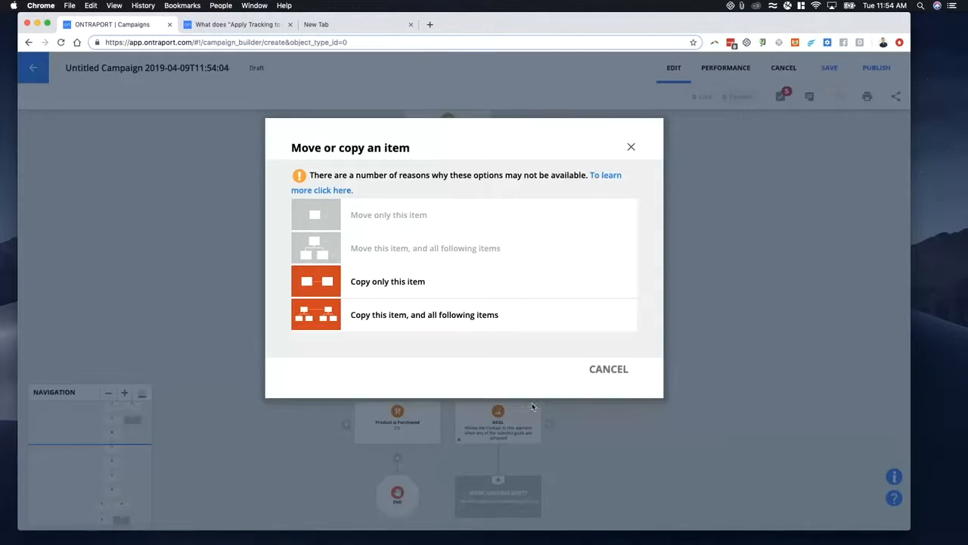
left_click(408, 281)
left_click(605, 434)
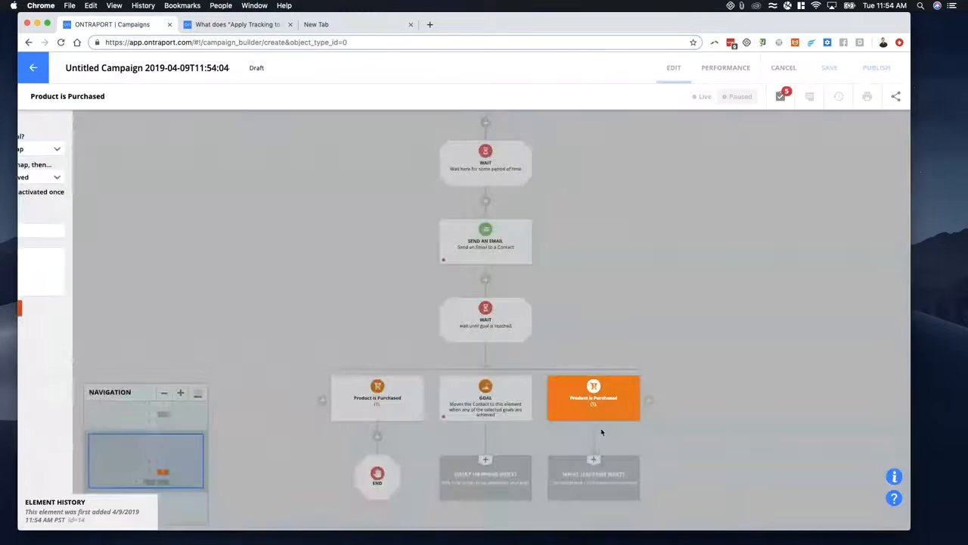
left_click(459, 317)
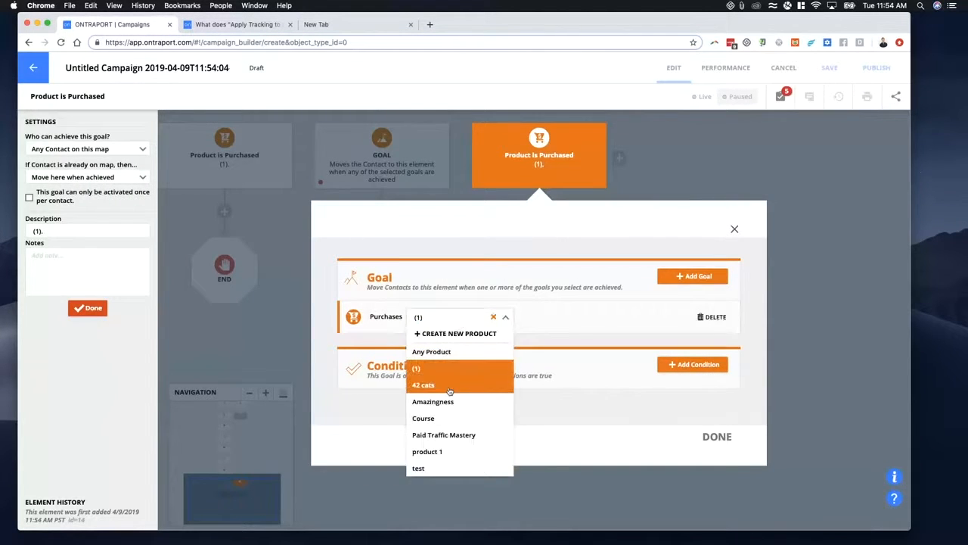
left_click(427, 365)
left_click(712, 437)
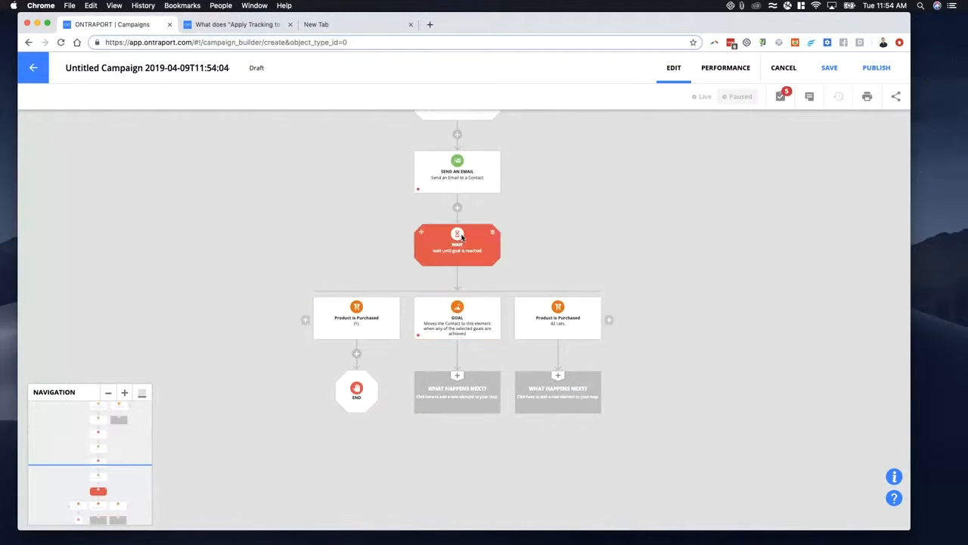
- Configure the middle Goal element to be achieved when a contact submits the Demo Request Step 1 form
left_click(452, 336)
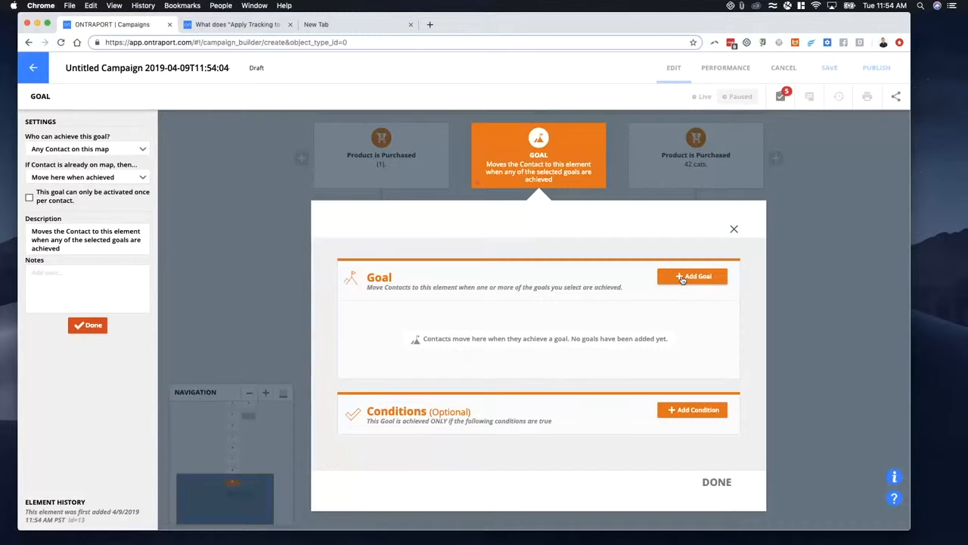
left_click(682, 279)
type("form")
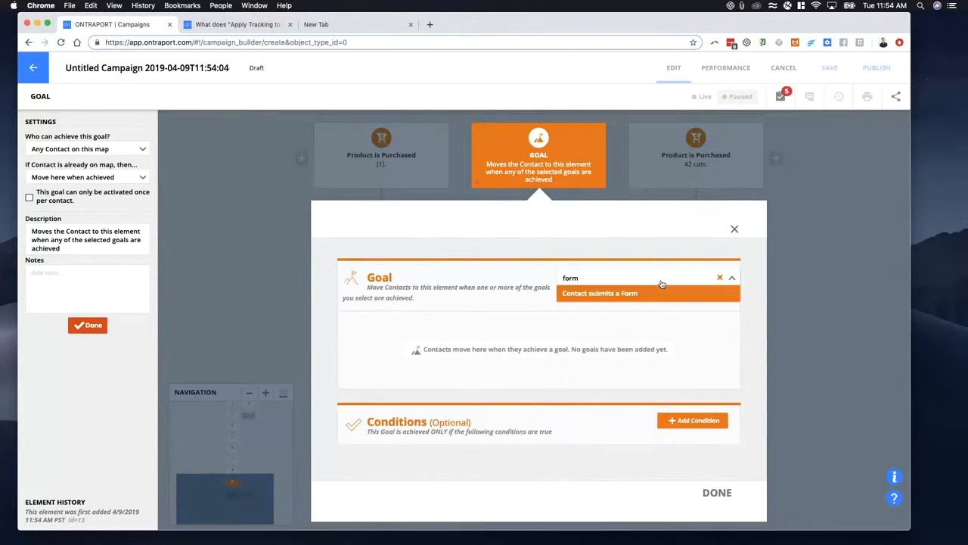
left_click(661, 288)
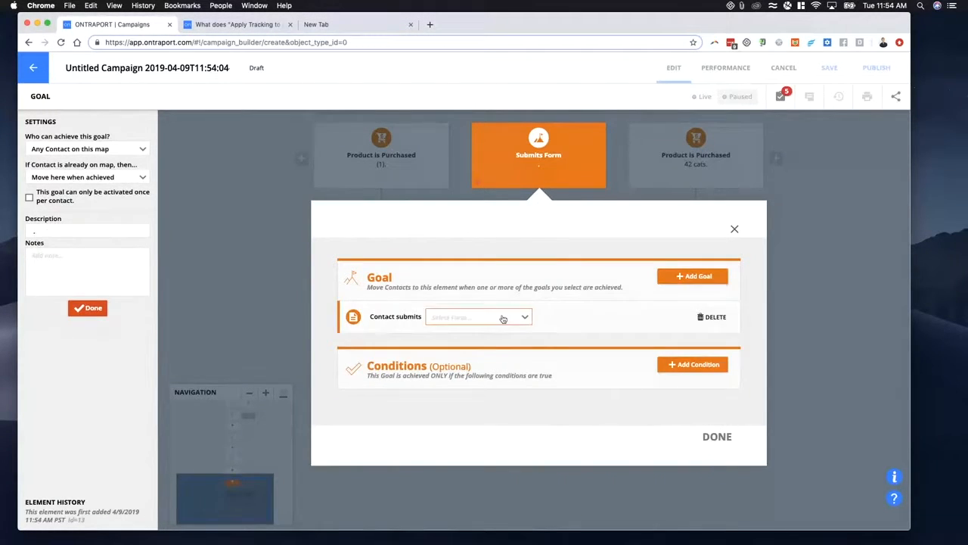
left_click(469, 317)
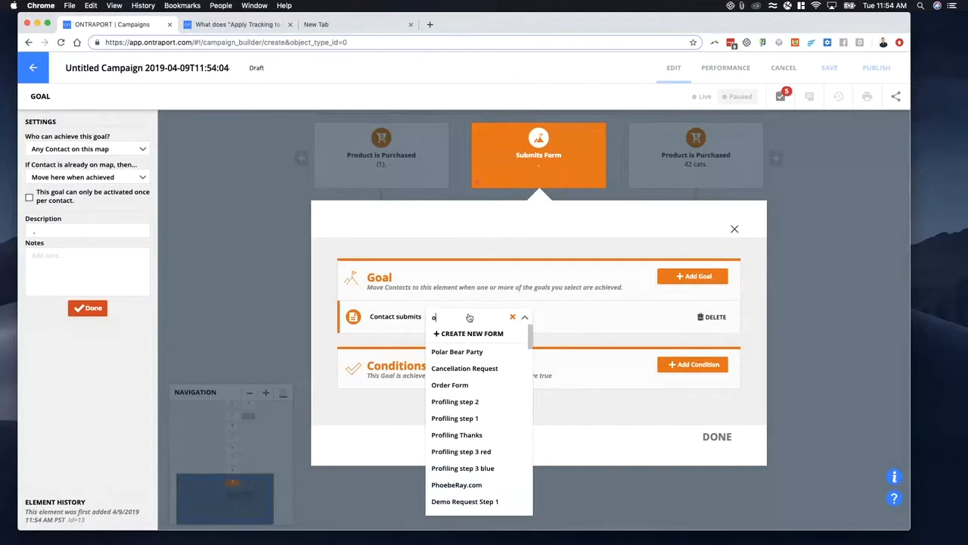
type("demo")
left_click(467, 332)
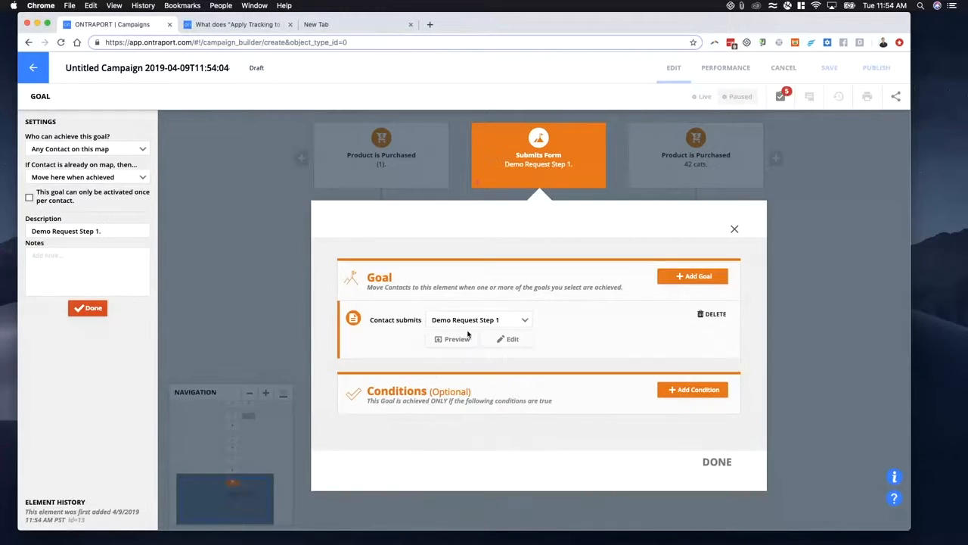
left_click(717, 462)
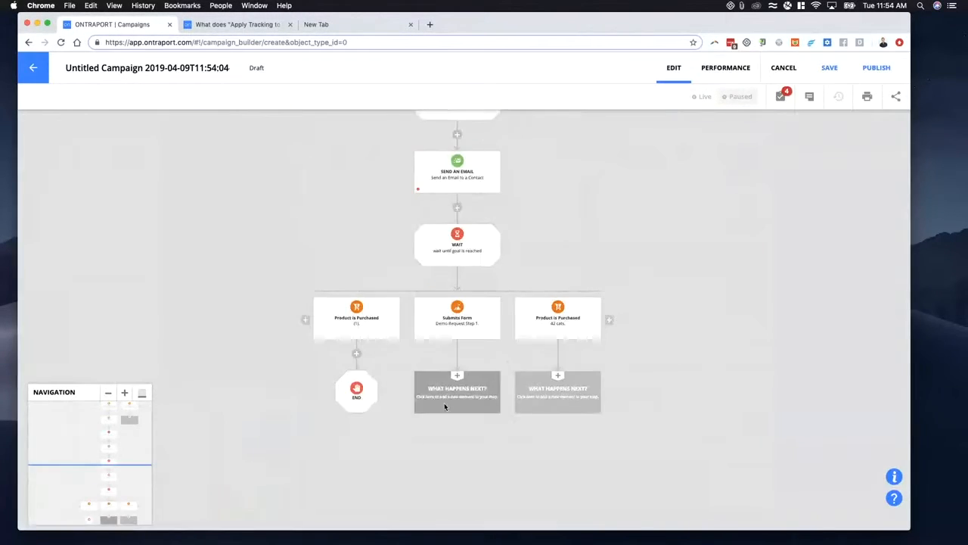
- Add an End element below both the Submits Form goal and the 42 cats purchase goal
left_click(499, 385)
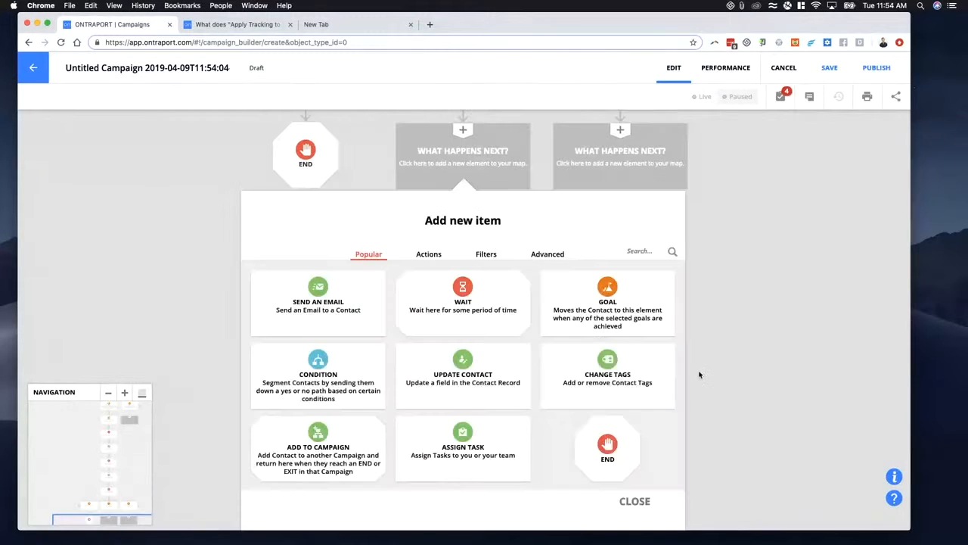
left_click(607, 446)
left_click(560, 387)
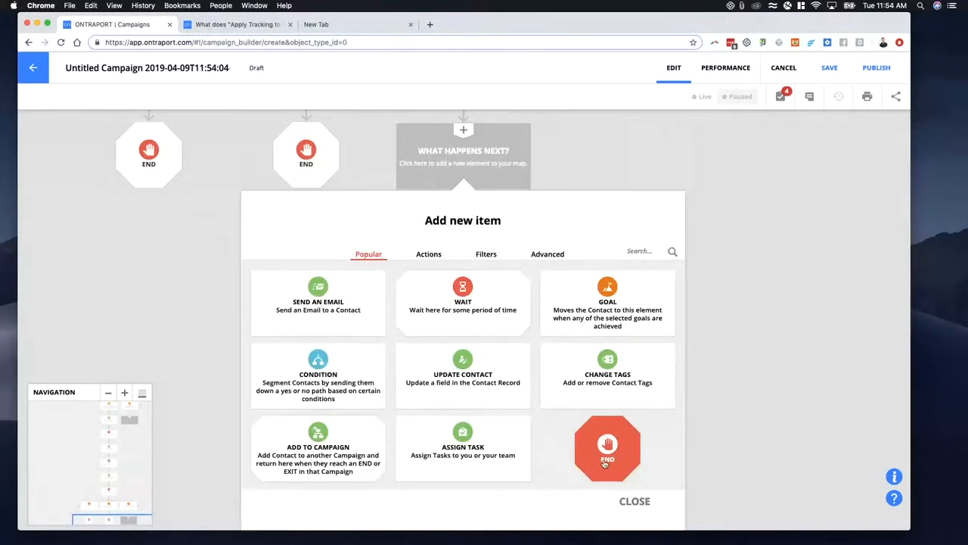
left_click(607, 449)
- Look over the campaign's email and wait sequence with its three goal branches, and return to the campaigns list
scroll(337, 333, "down", 4)
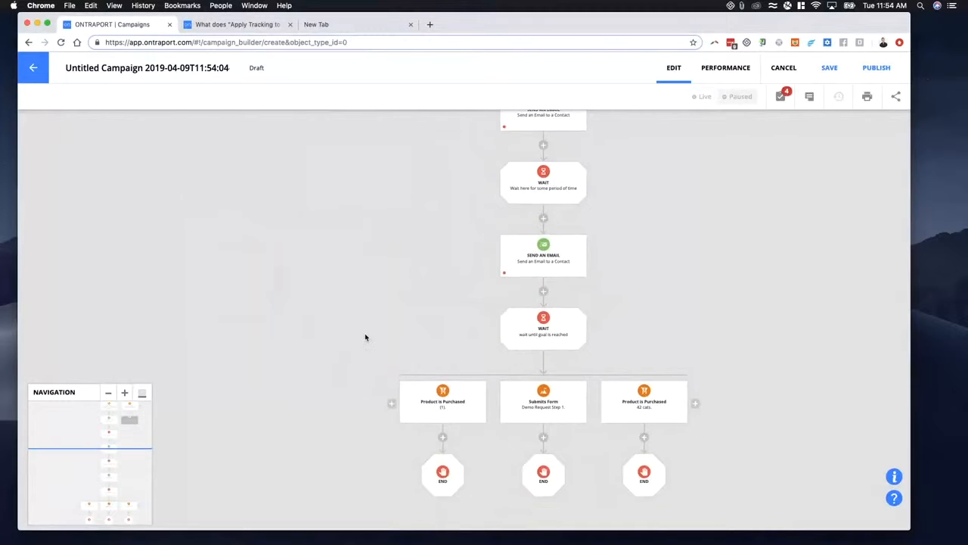
left_click_drag(353, 287, 368, 300)
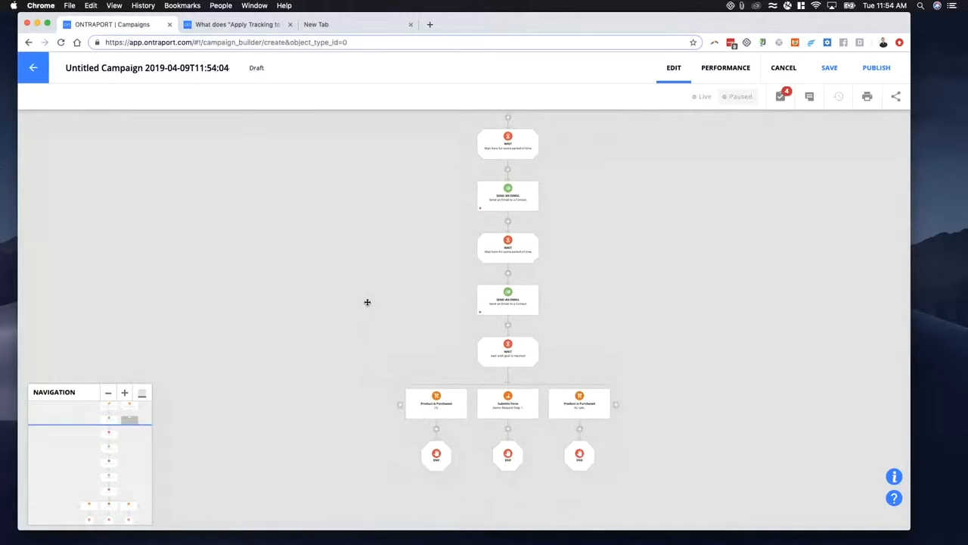
left_click_drag(353, 380, 337, 260)
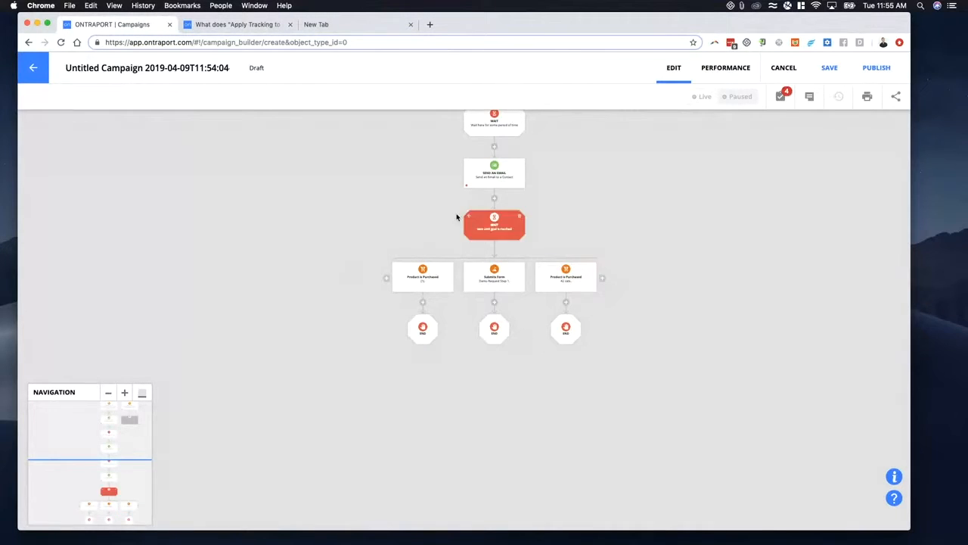
left_click_drag(391, 207, 328, 326)
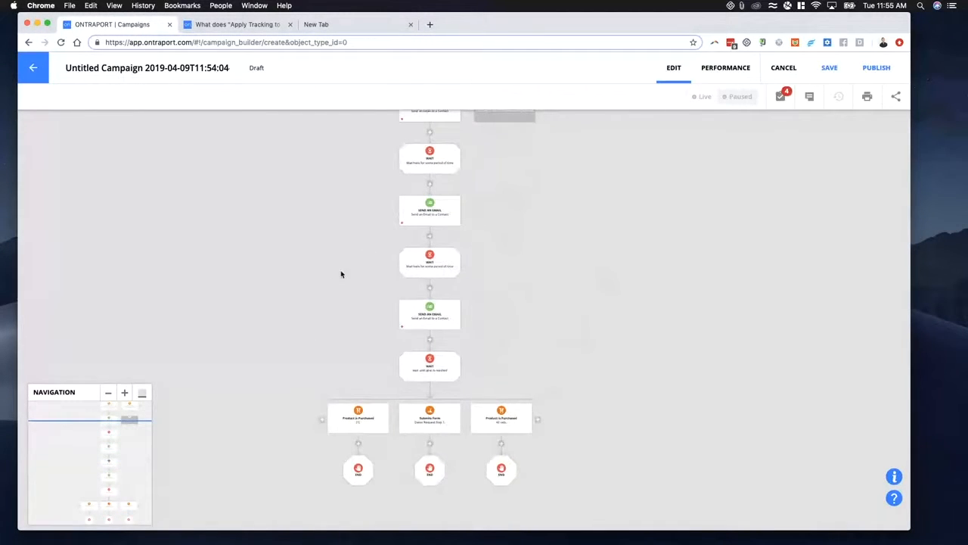
left_click_drag(320, 263, 318, 276)
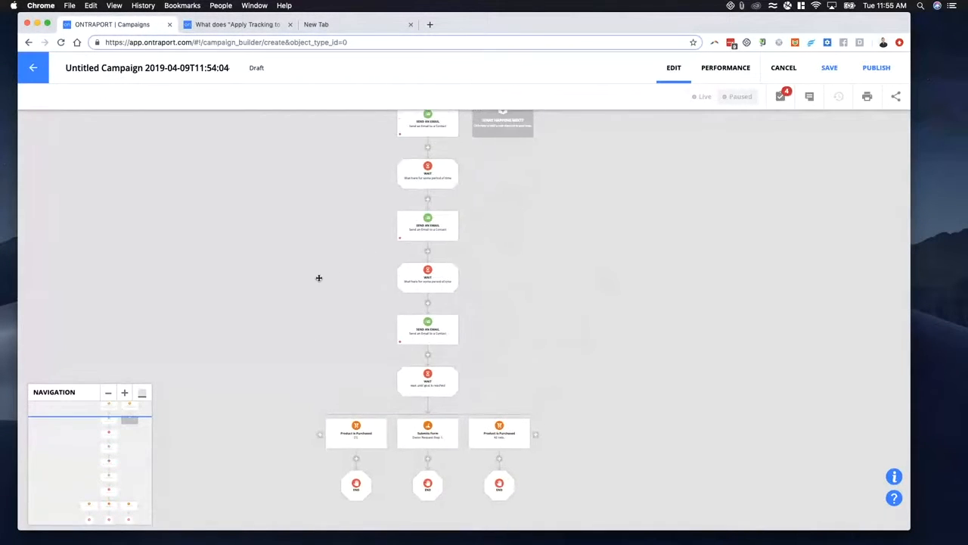
left_click(35, 73)
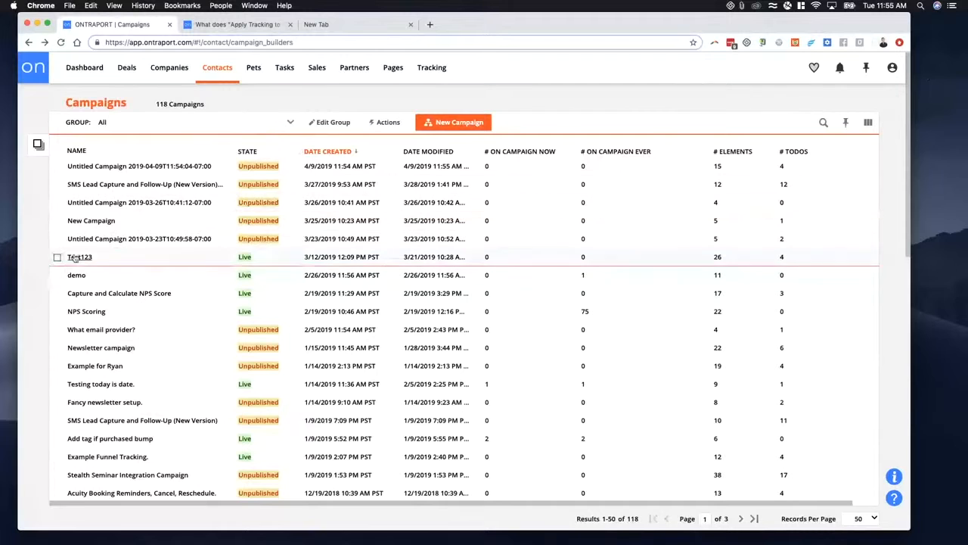
- Open the Add tag if purchased bump campaign, examine its flow in edit mode, and return to the campaigns list
scroll(93, 294, "down", 5)
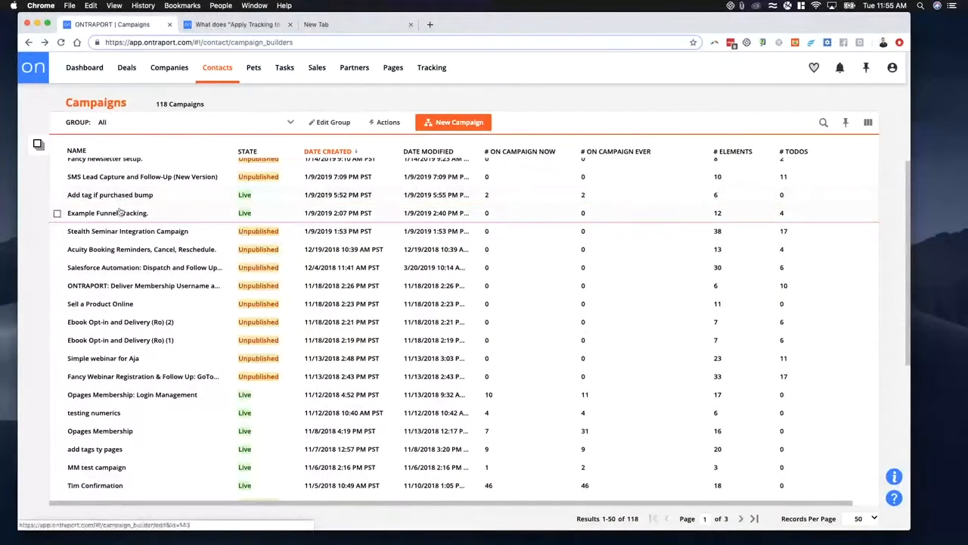
left_click(117, 195)
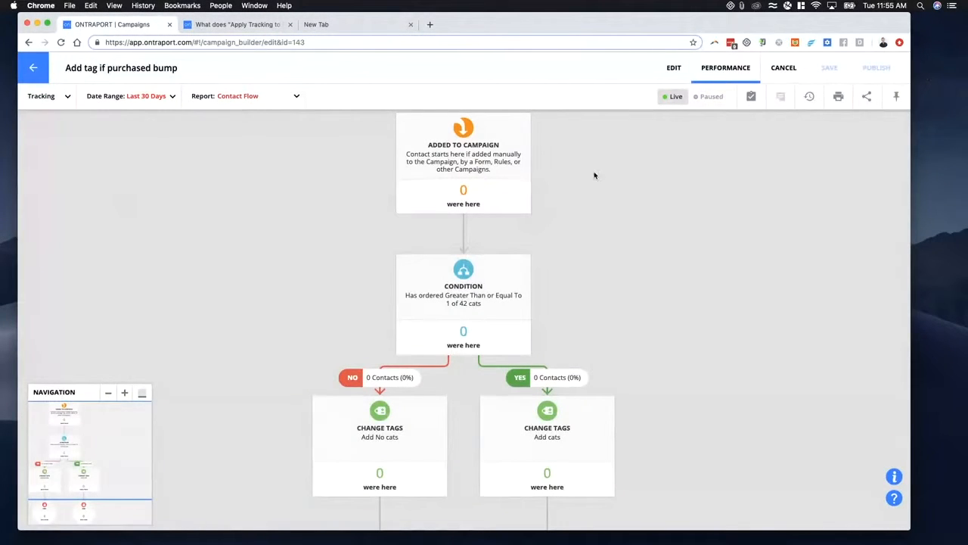
left_click(673, 67)
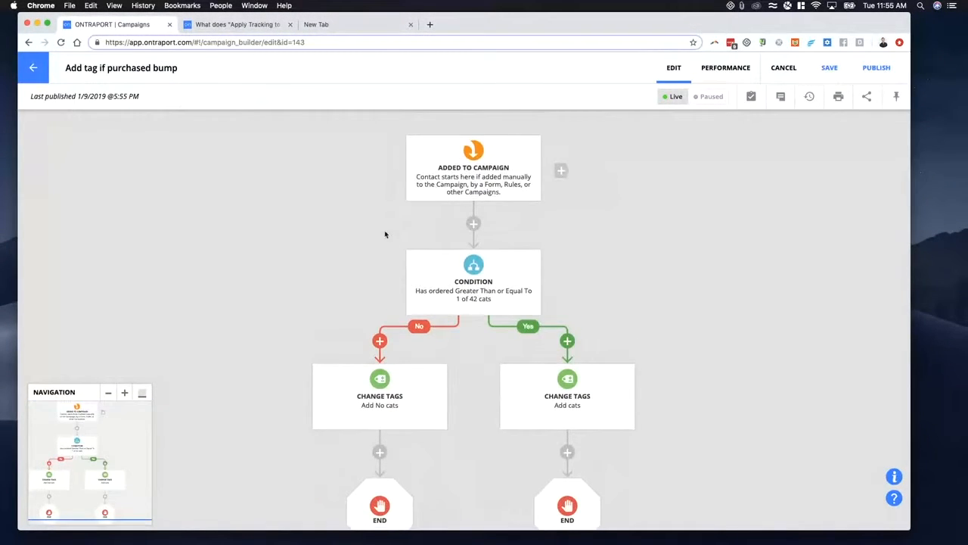
scroll(294, 240, "down", 3)
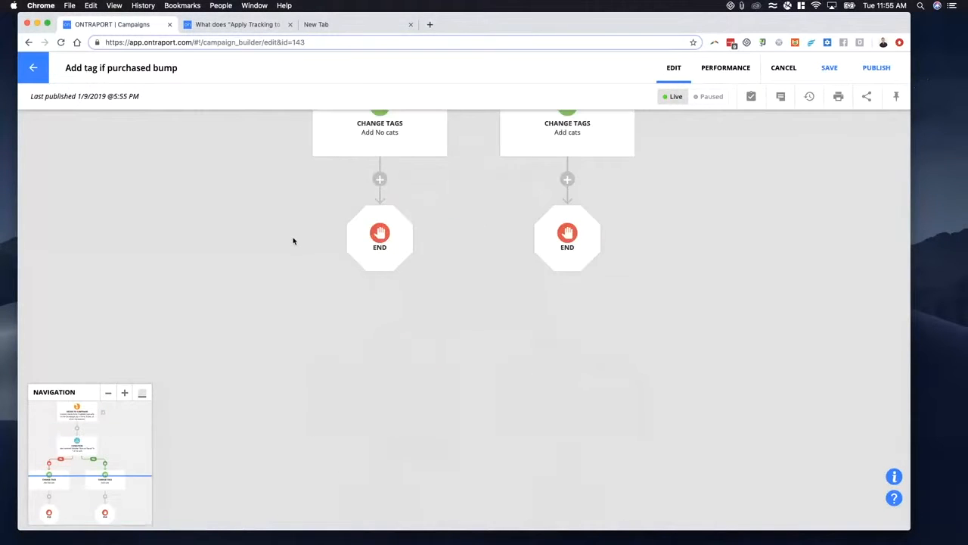
scroll(388, 235, "up", 6)
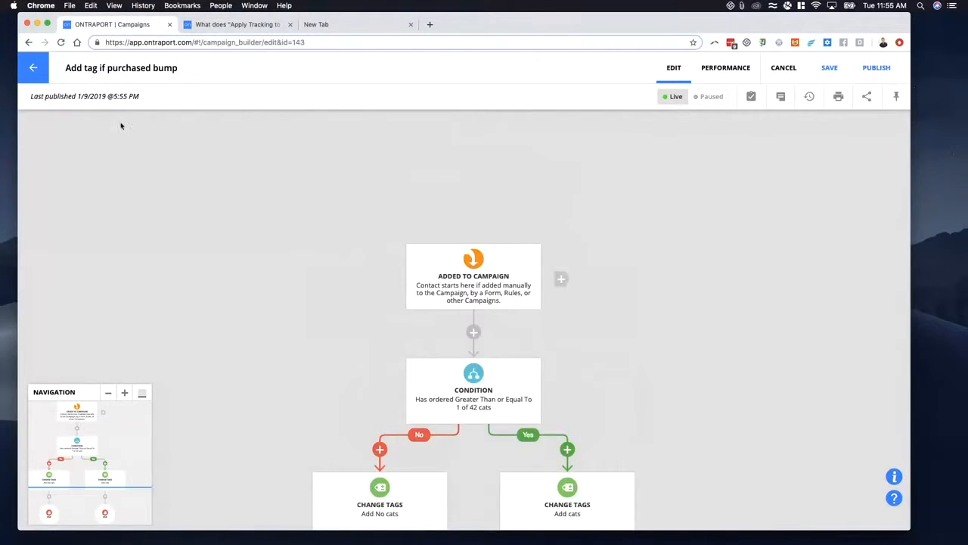
left_click(34, 67)
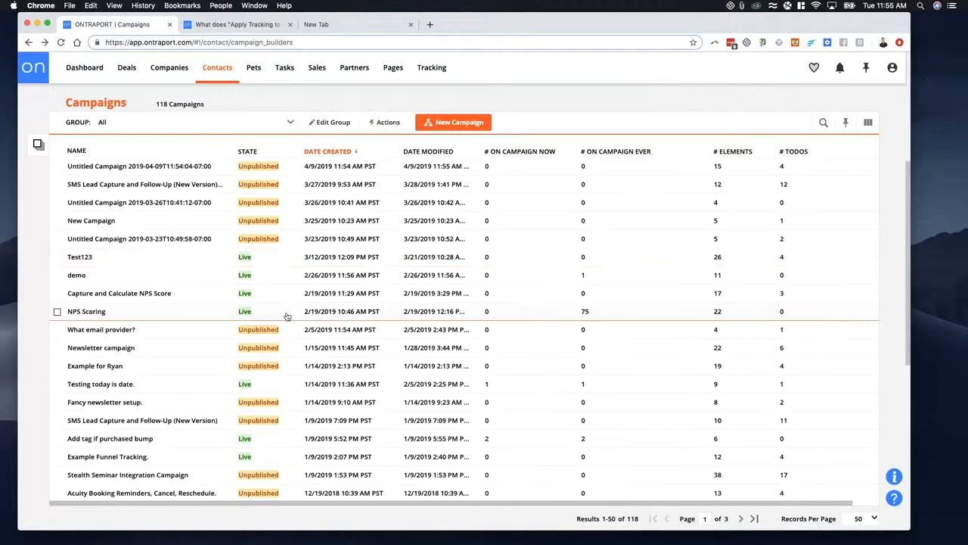
- Open the live Quiz Campaign, examine its condition branches in the performance view, and return to the campaigns list
scroll(287, 314, "down", 5)
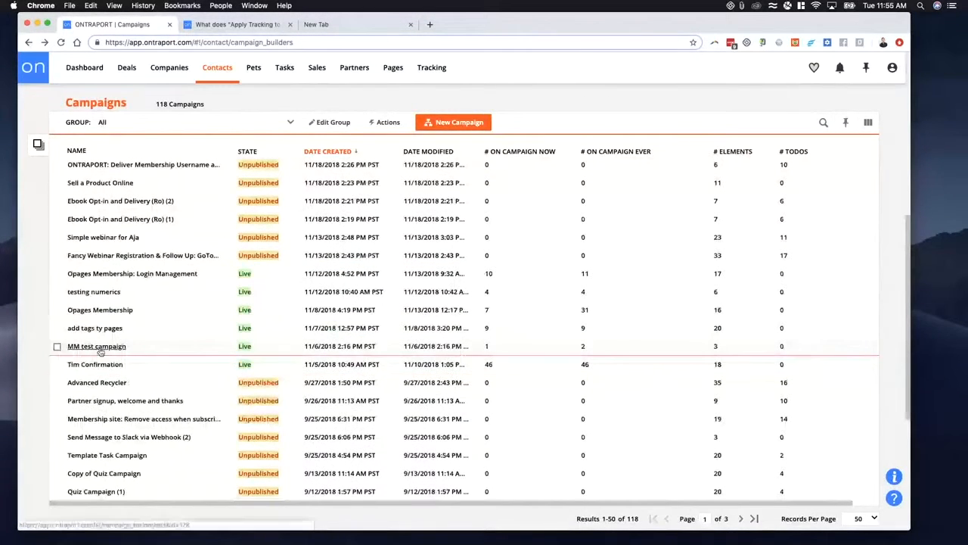
scroll(112, 370, "down", 1)
scroll(112, 370, "down", 4)
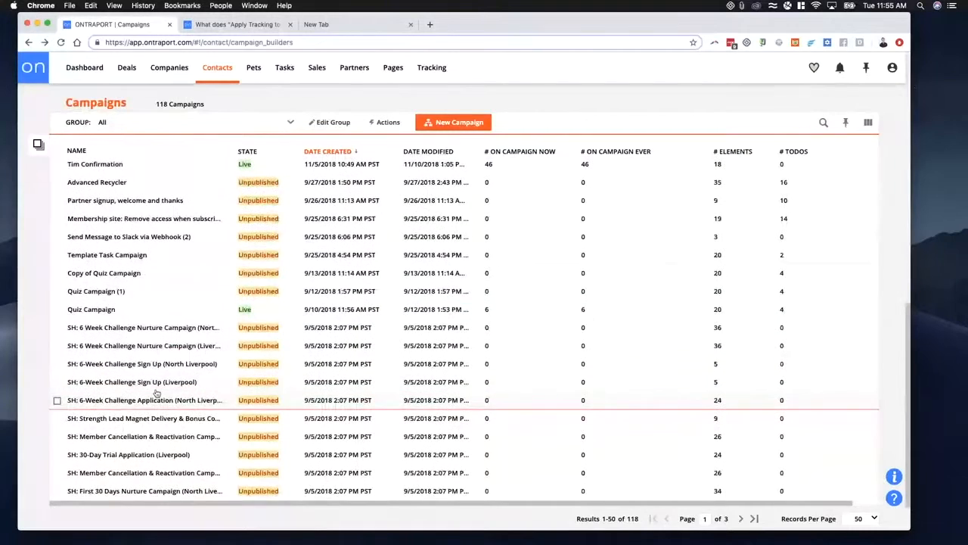
left_click(98, 310)
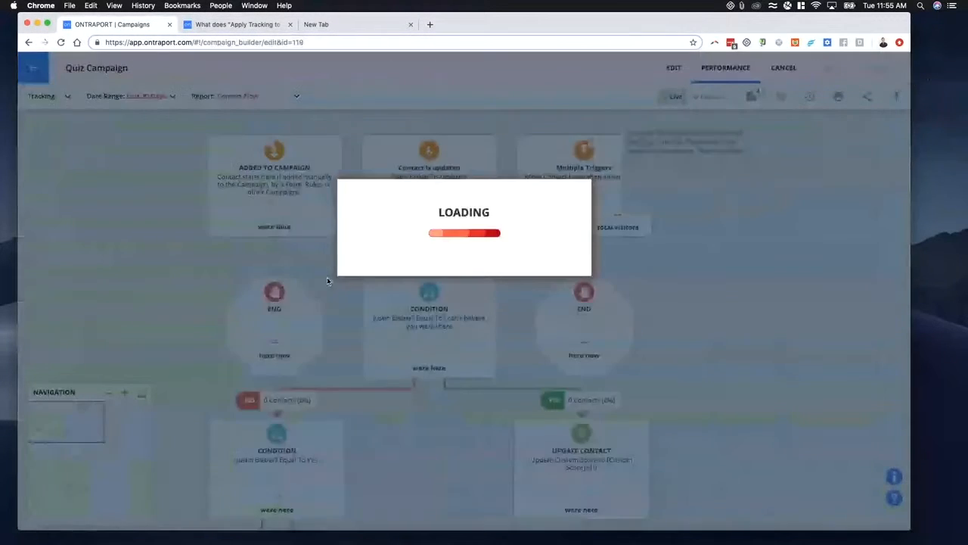
scroll(204, 299, "down", 8)
scroll(198, 301, "down", 10)
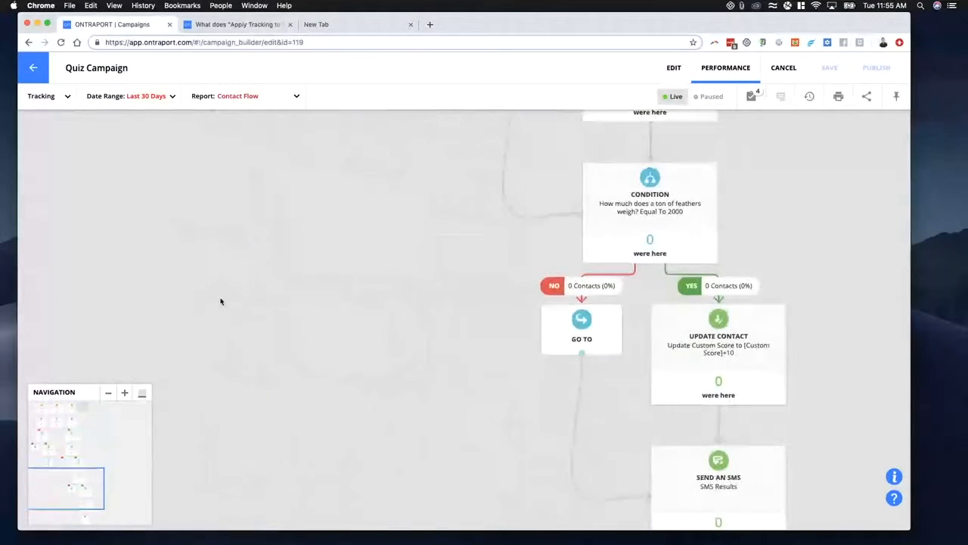
scroll(233, 300, "up", 12)
scroll(290, 295, "up", 8)
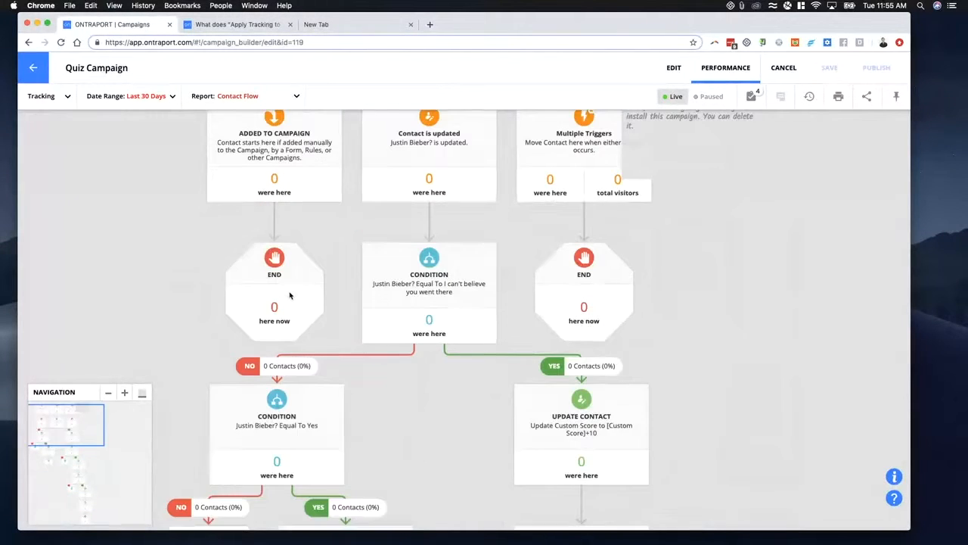
left_click(34, 68)
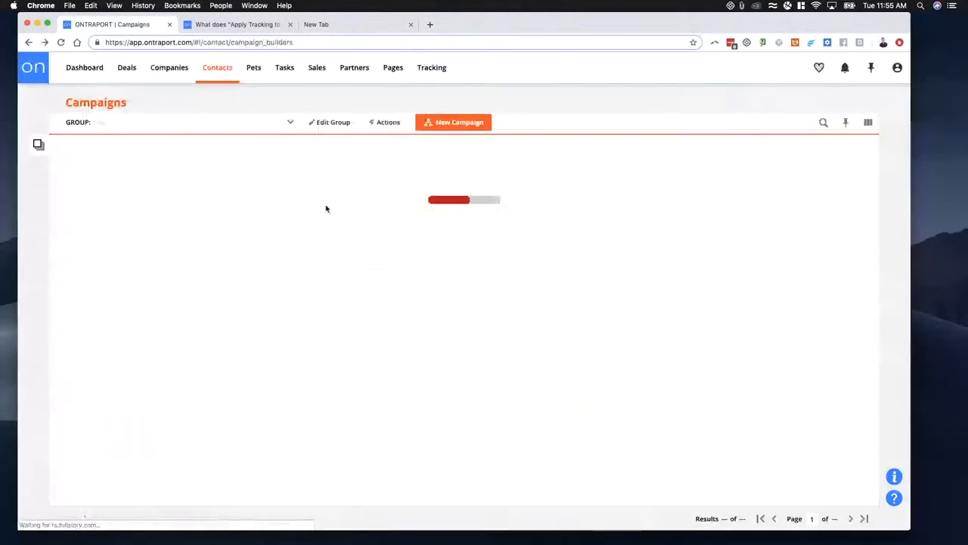
- Sort the campaigns list by state, and open the Sales rep performance (detailed) campaign to view its goal branches
scroll(160, 335, "down", 5)
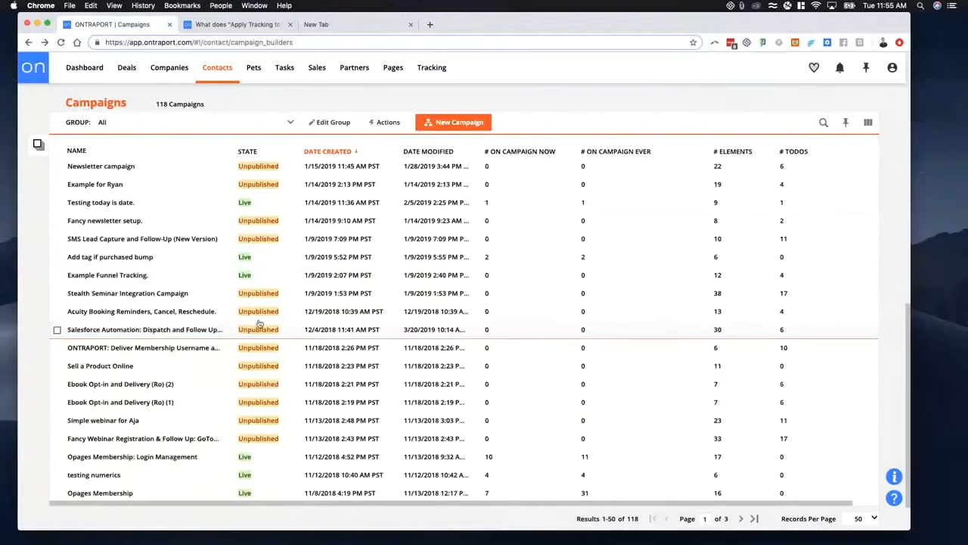
scroll(158, 348, "down", 8)
scroll(152, 394, "up", 13)
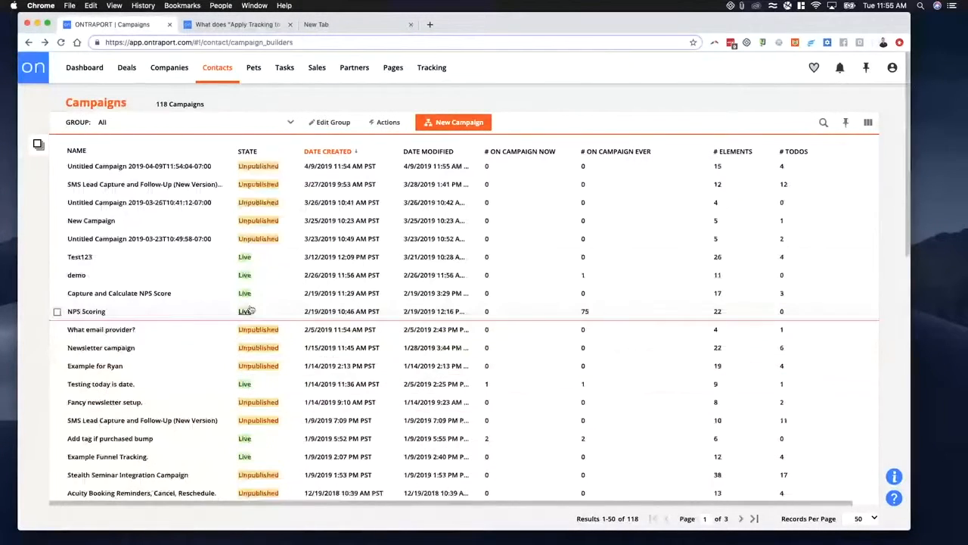
left_click(247, 152)
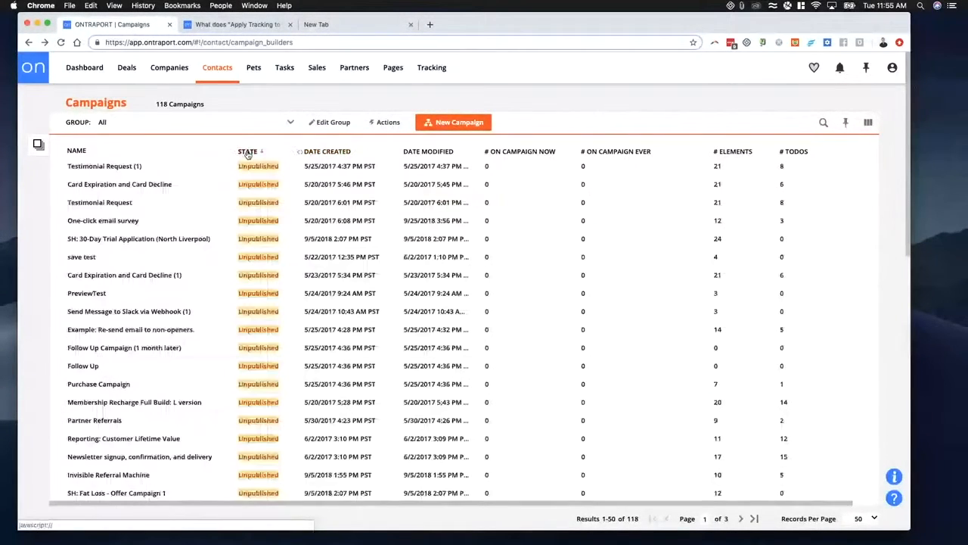
left_click(247, 152)
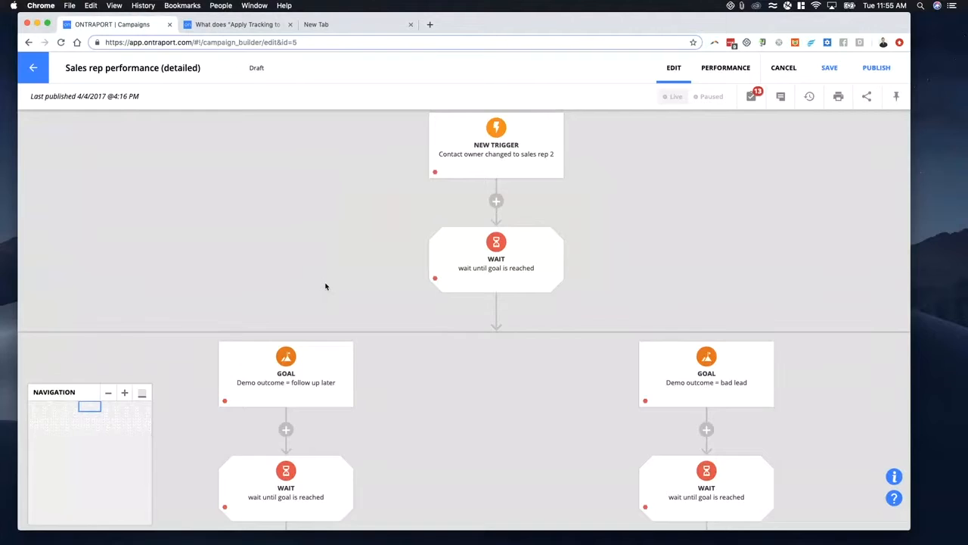
scroll(350, 277, "down", 5)
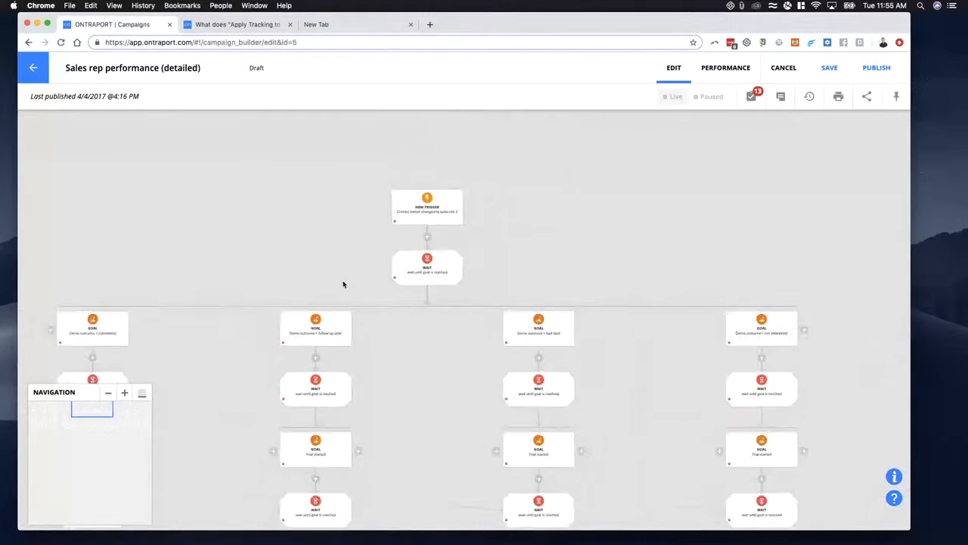
- Examine the goal branches across the Sales rep performance (detailed) campaign, and return to the campaigns list
left_click_drag(299, 269, 366, 249)
scroll(307, 304, "down", 8)
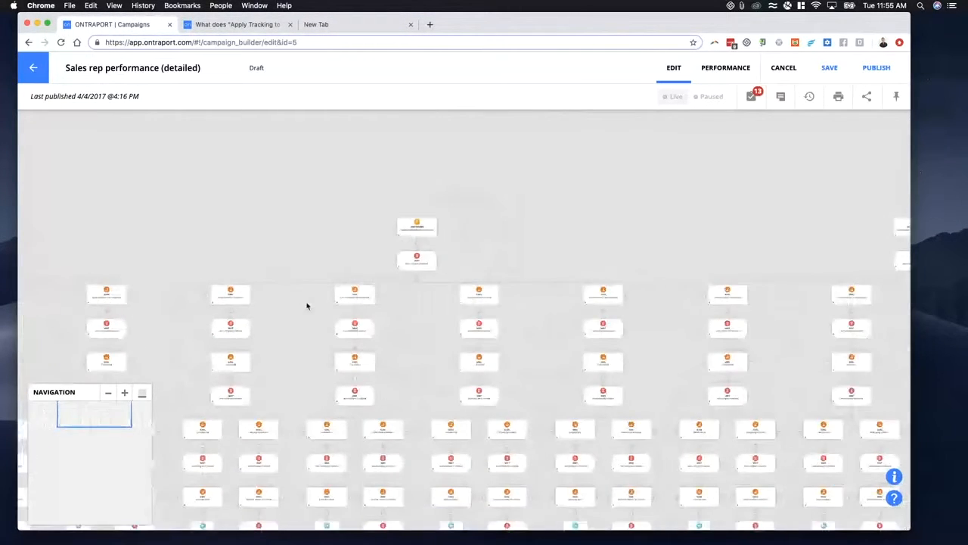
scroll(288, 334, "down", 4)
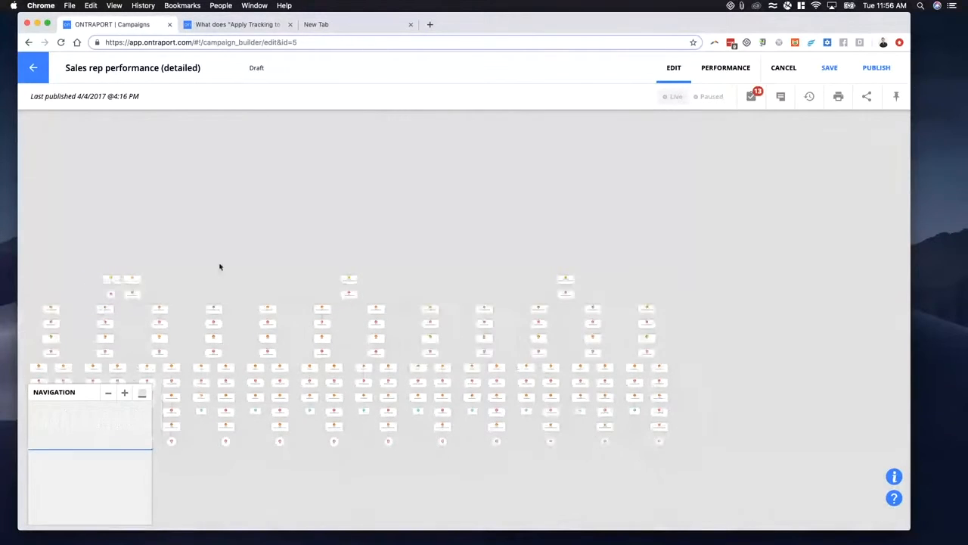
left_click_drag(219, 268, 459, 204)
scroll(346, 277, "up", 3)
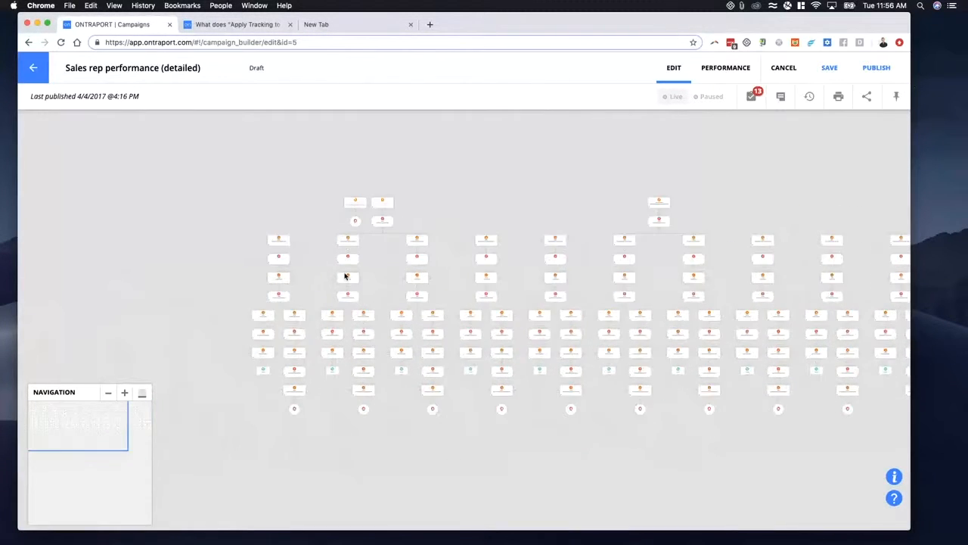
left_click(34, 69)
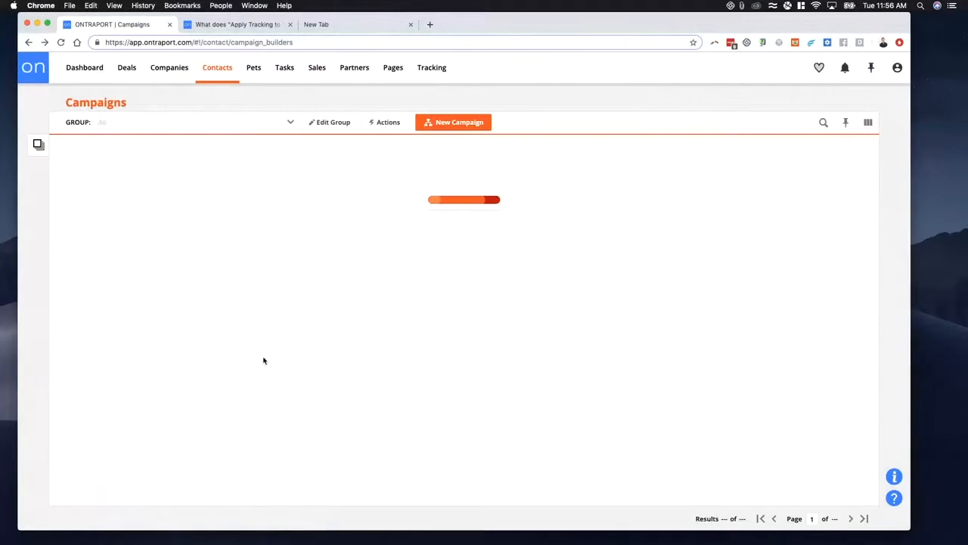
- Open the live Example: Split testing campaign, check its performance view, and return to edit mode
scroll(209, 404, "down", 5)
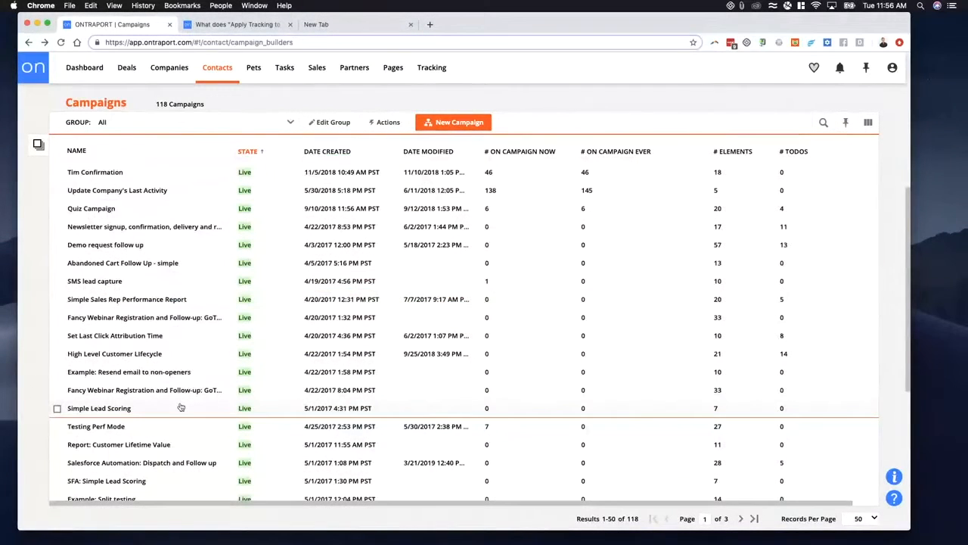
scroll(199, 406, "down", 3)
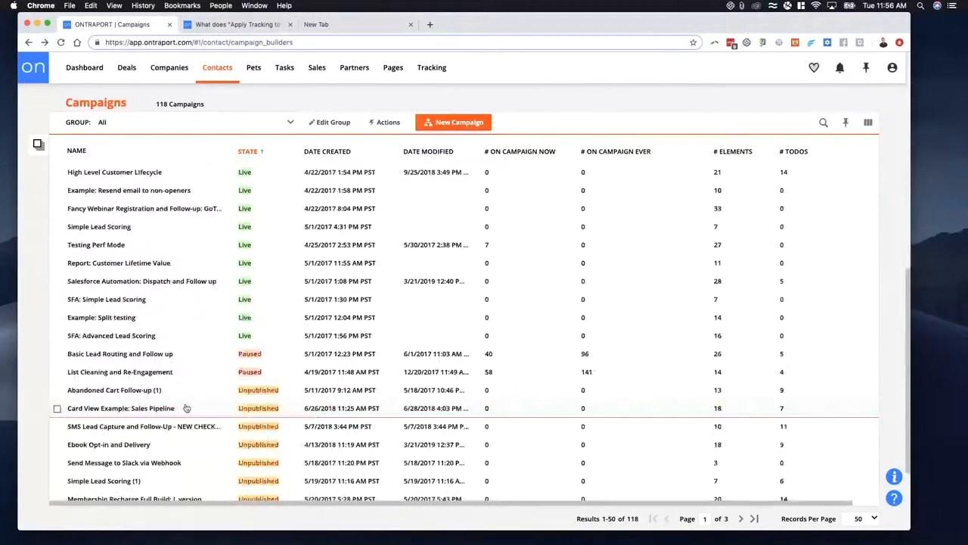
left_click(115, 319)
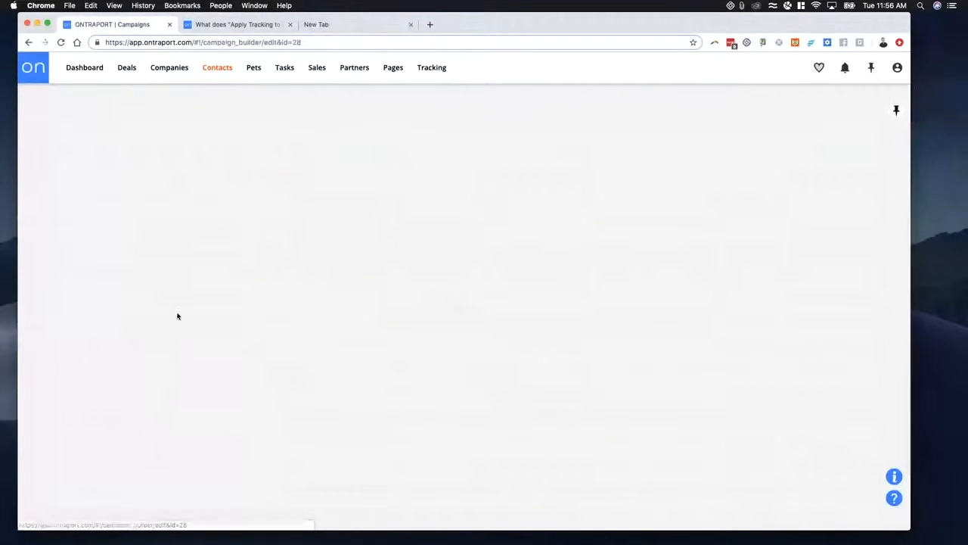
scroll(512, 295, "down", 5)
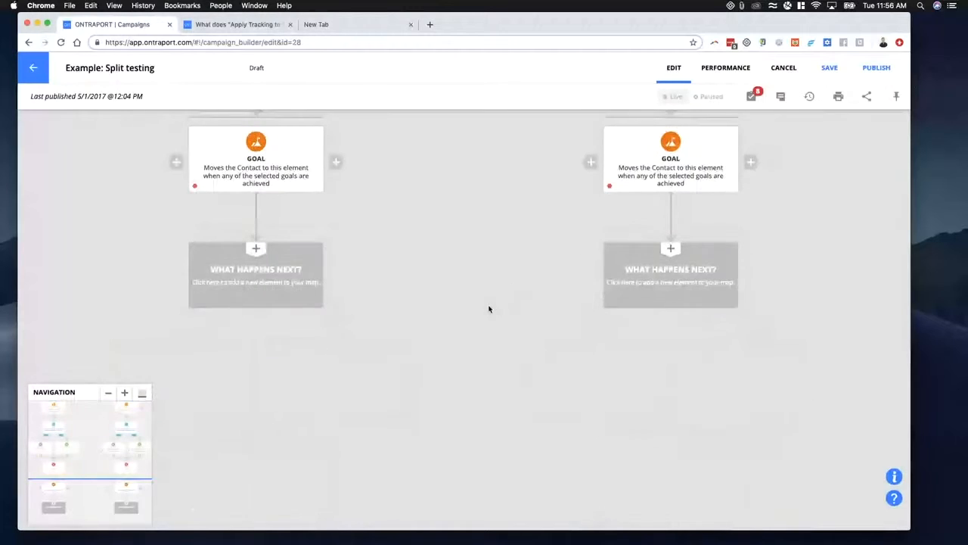
scroll(406, 310, "up", 3)
left_click(726, 67)
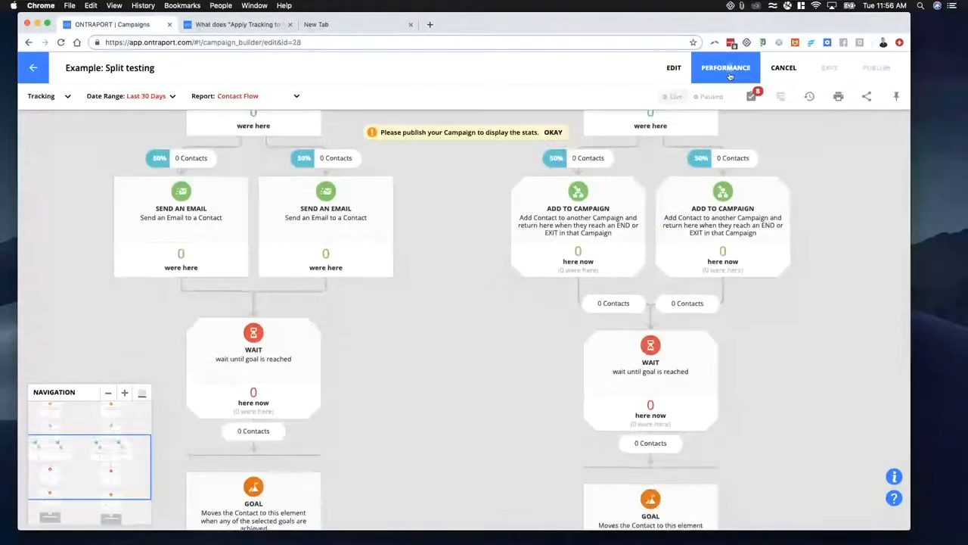
left_click(672, 69)
- Set the Split element on the Added to Campaign path to send 76% of traffic to A and 24% to B
scroll(469, 195, "down", 3)
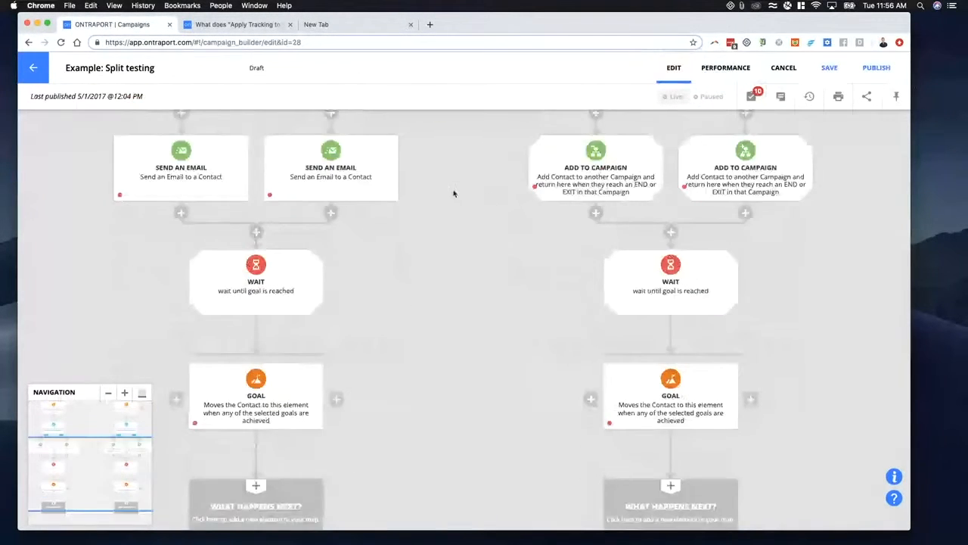
scroll(357, 332, "up", 5)
left_click_drag(356, 333, 321, 194)
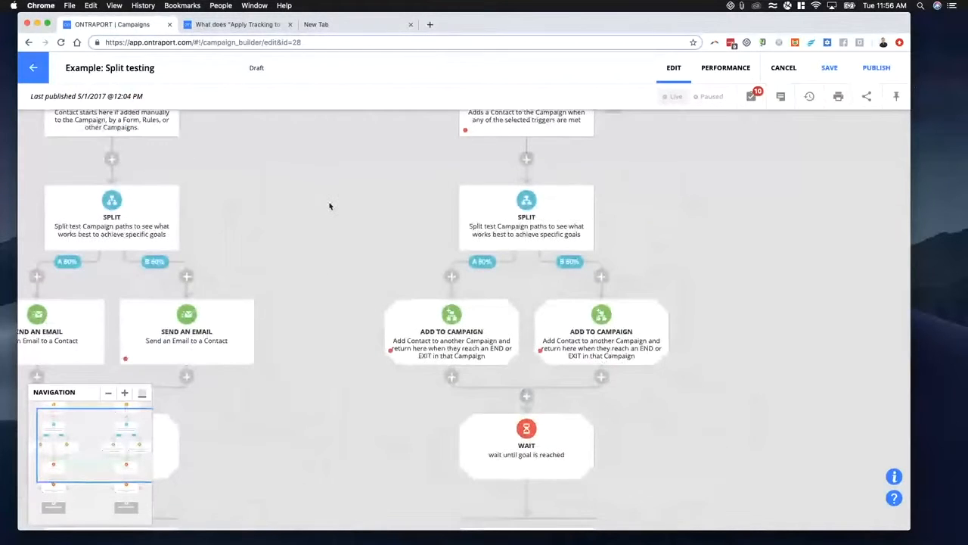
left_click_drag(265, 261, 587, 280)
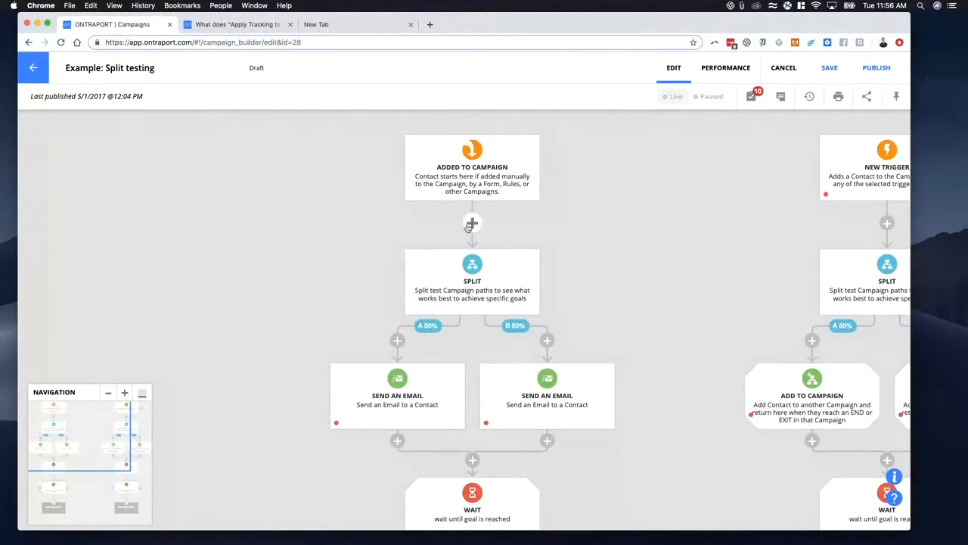
left_click_drag(613, 290, 530, 220)
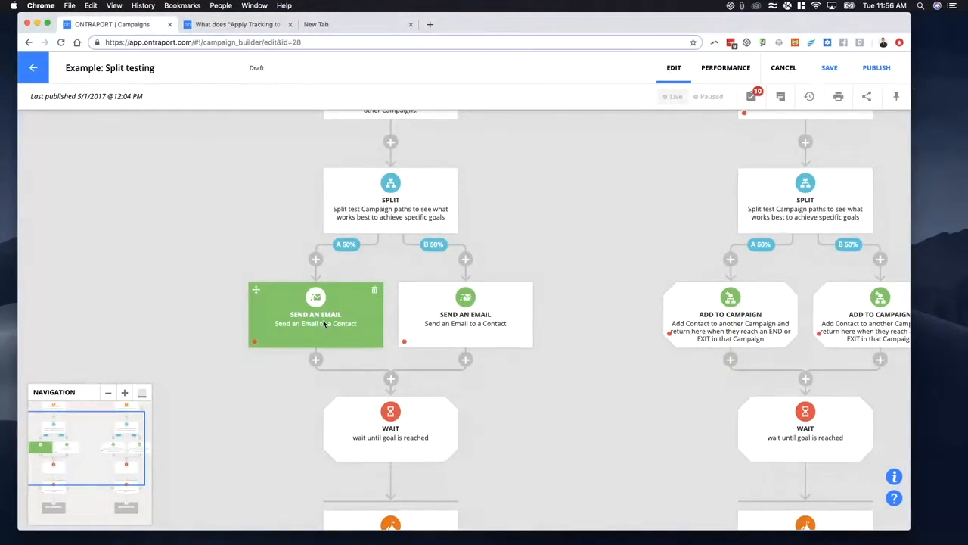
left_click(379, 203)
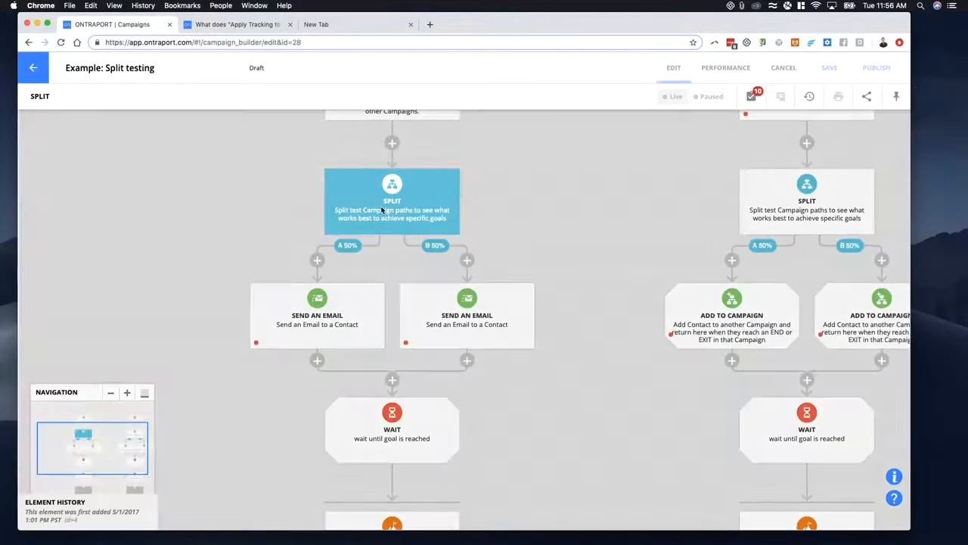
left_click_drag(82, 149, 69, 150)
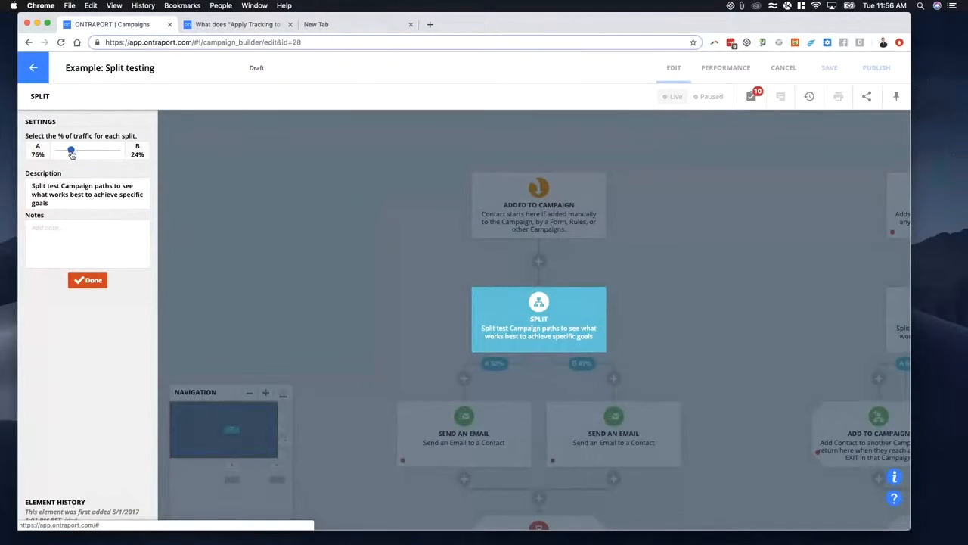
left_click(90, 281)
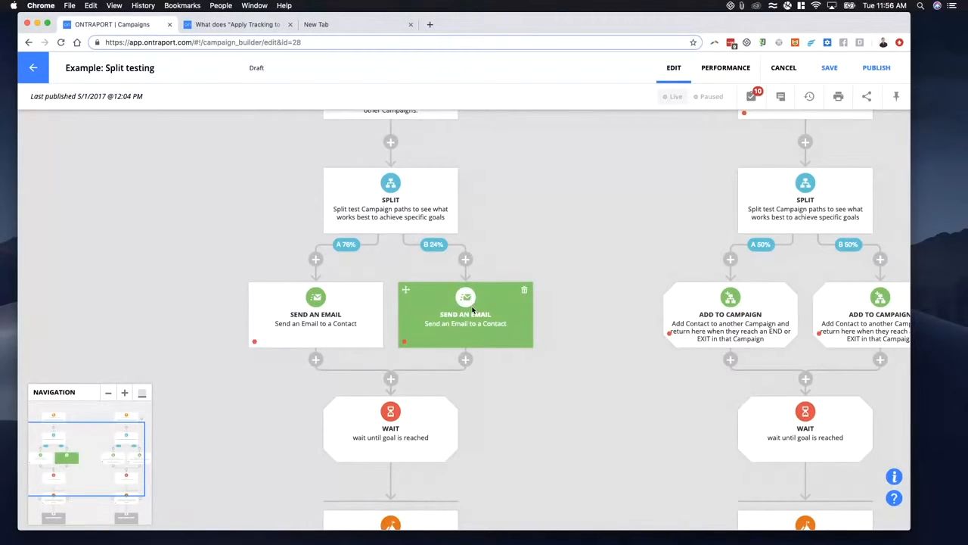
- Add a Wait element followed by a Send an Email element between the two split emails and the wait until goal is reached
left_click_drag(268, 382, 242, 342)
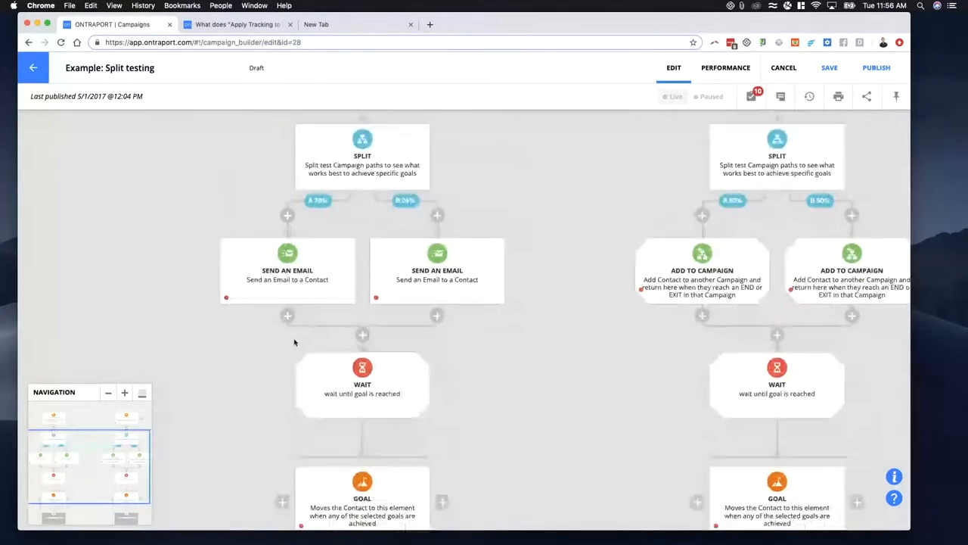
left_click(363, 335)
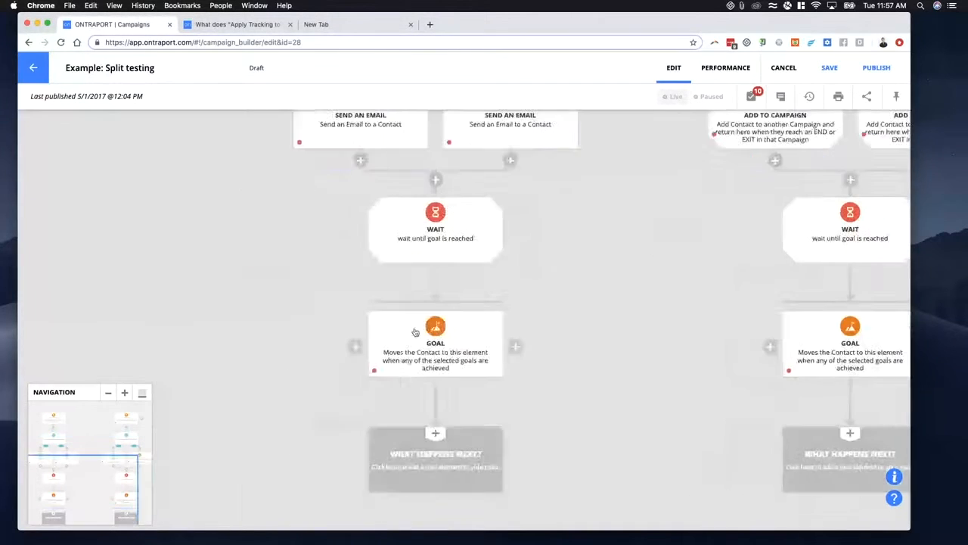
left_click(463, 301)
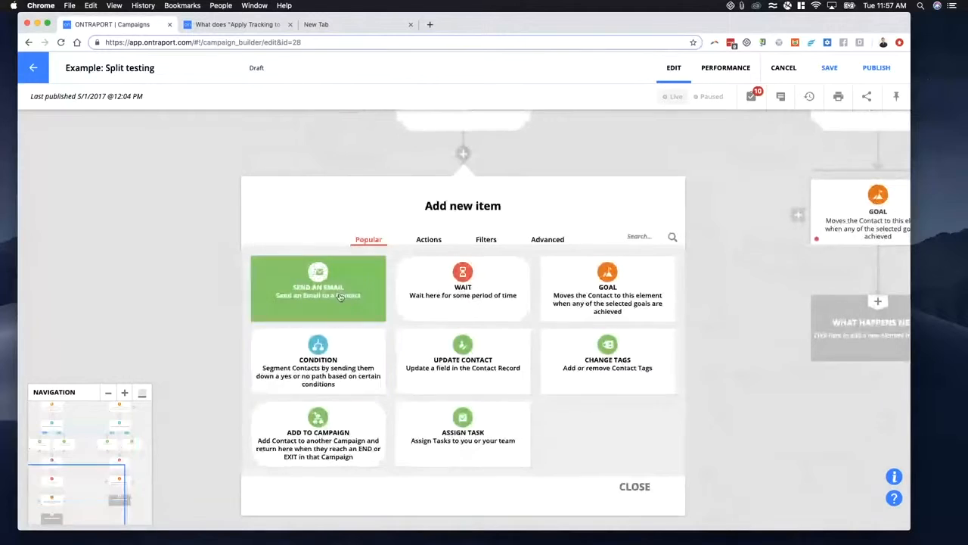
left_click(352, 300)
left_click_drag(218, 388, 214, 226)
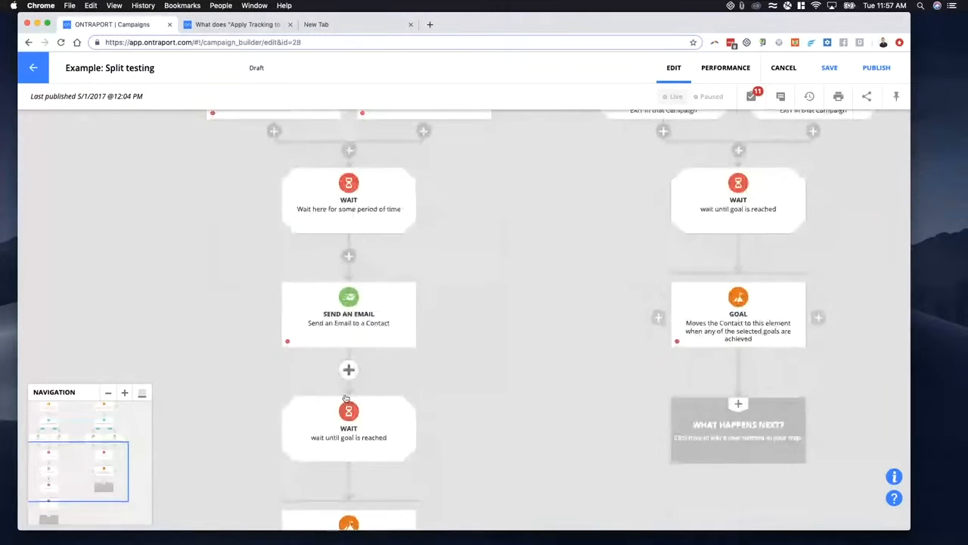
left_click_drag(217, 405, 224, 346)
left_click(357, 313)
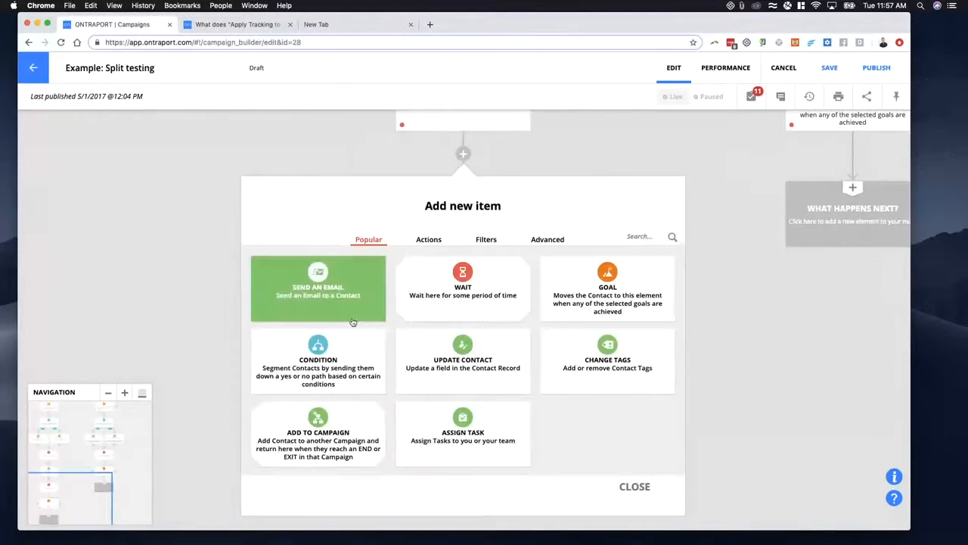
left_click(220, 238)
- Check the performance view of the extended path, and examine the path from the split down to its goal in edit mode
left_click(726, 67)
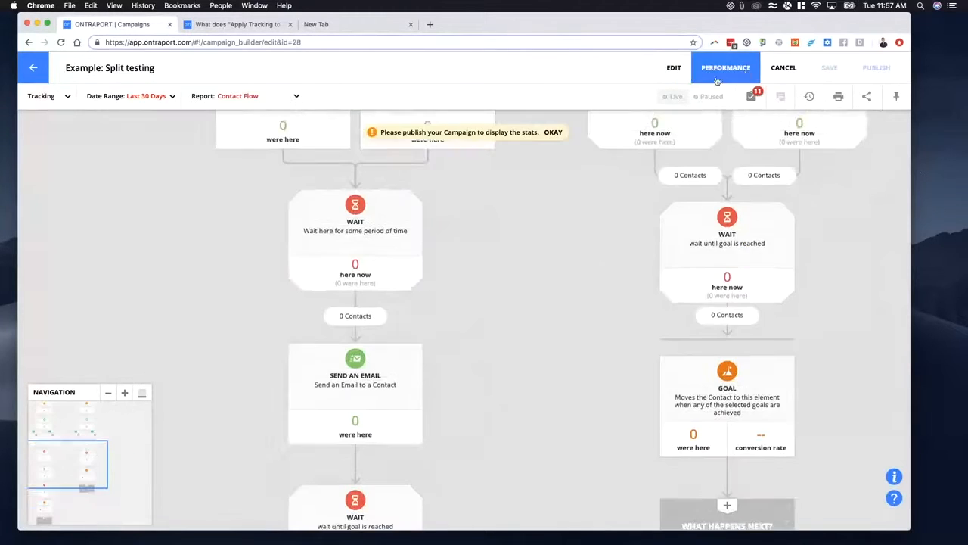
left_click(673, 67)
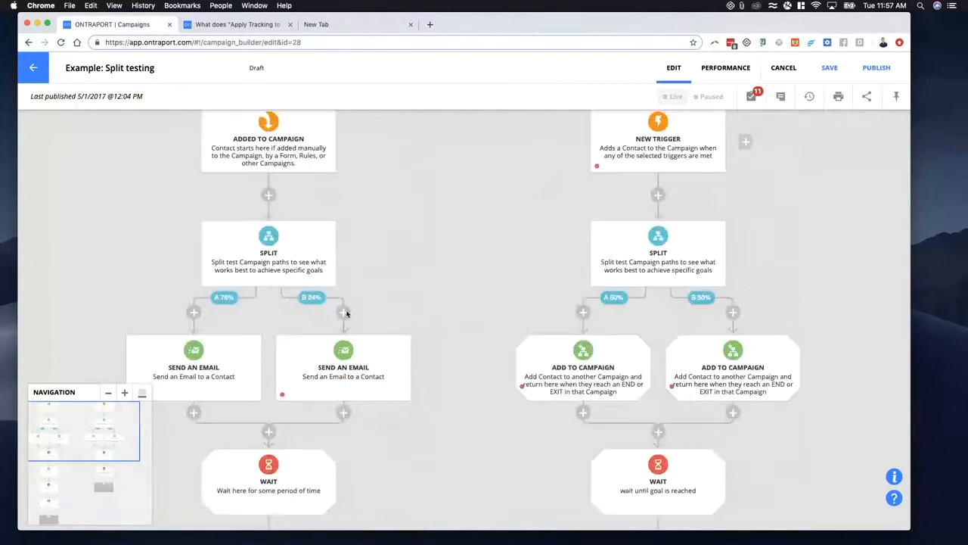
scroll(298, 322, "down", 5)
scroll(368, 386, "down", 4)
scroll(368, 386, "left", 3)
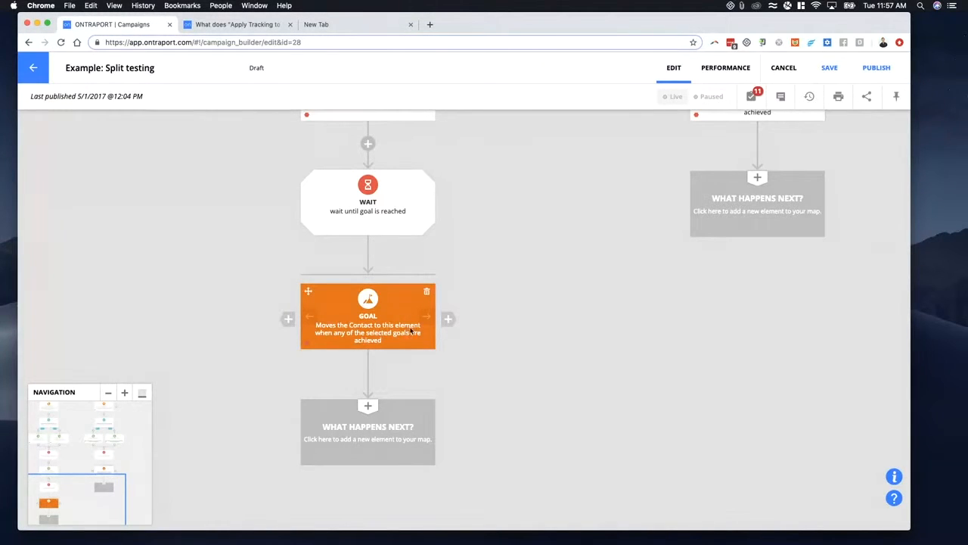
scroll(512, 260, "up", 5)
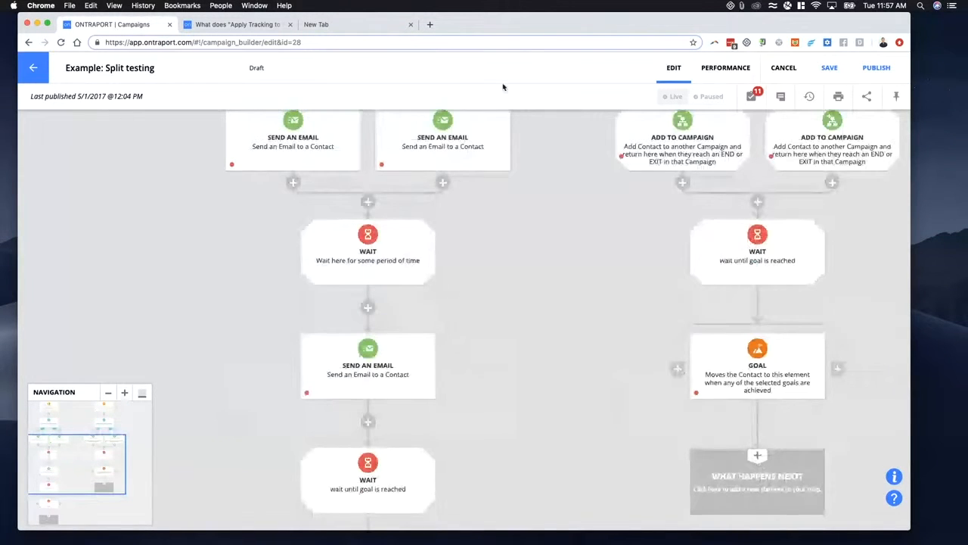
- Switch to the performance view and look over both split test paths down to their goals
left_click(725, 67)
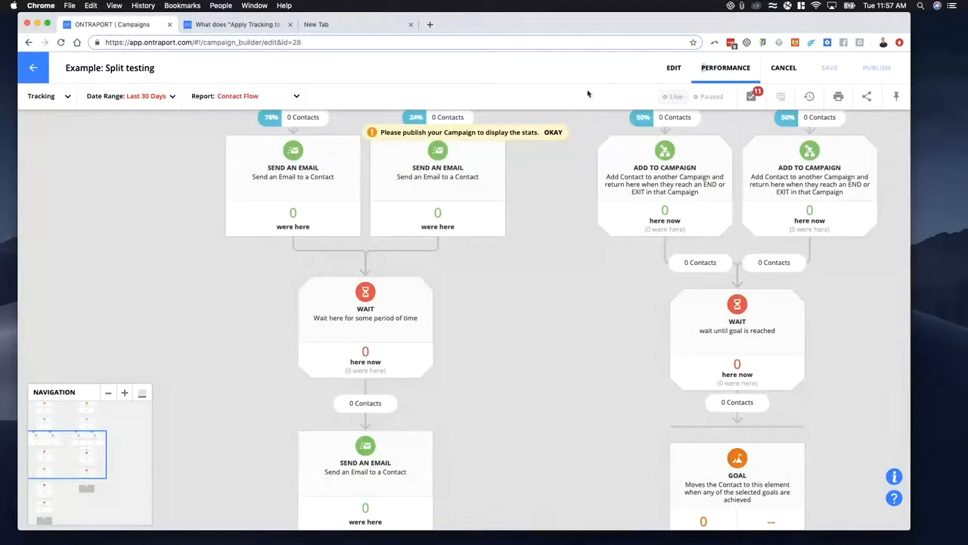
left_click(66, 98)
left_click(67, 97)
scroll(159, 204, "down", 3)
scroll(208, 224, "down", 5)
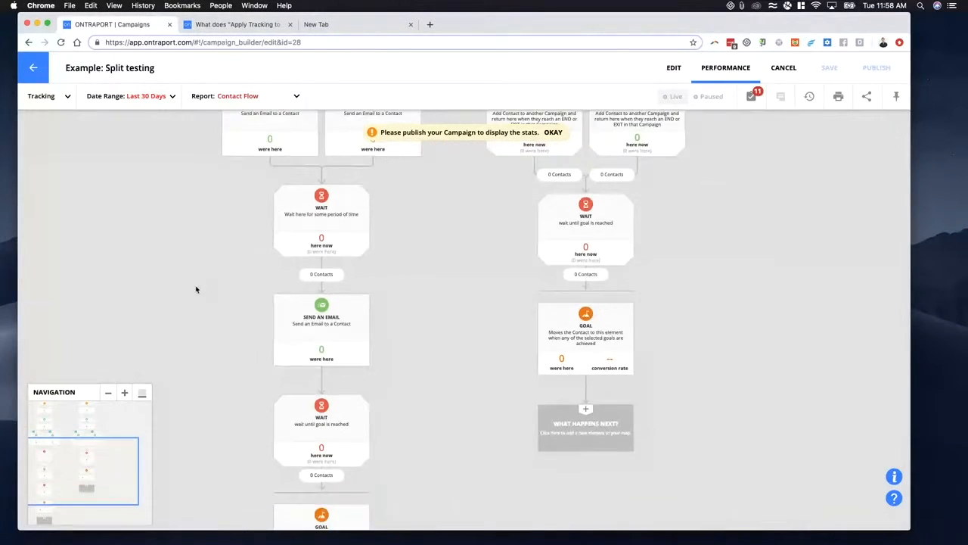
scroll(264, 266, "down", 4)
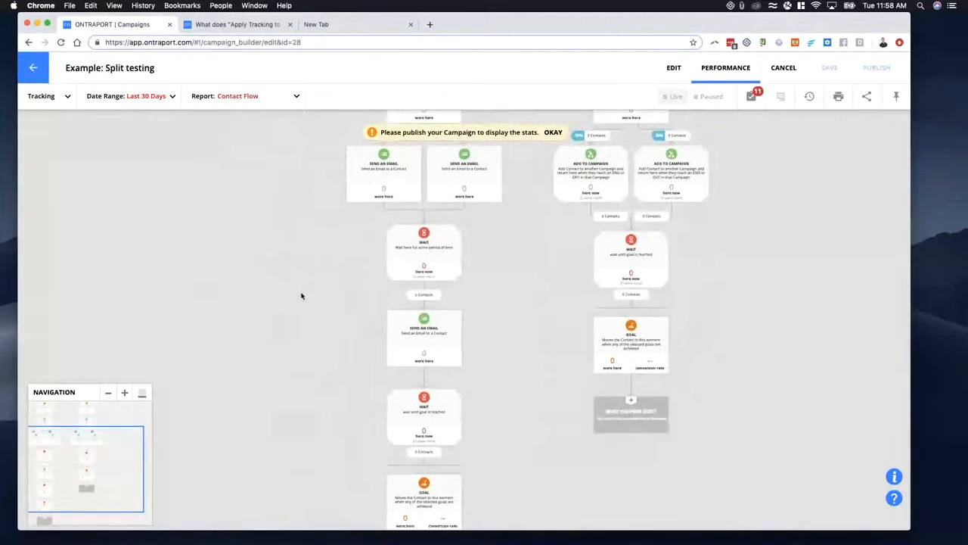
scroll(287, 356, "down", 3)
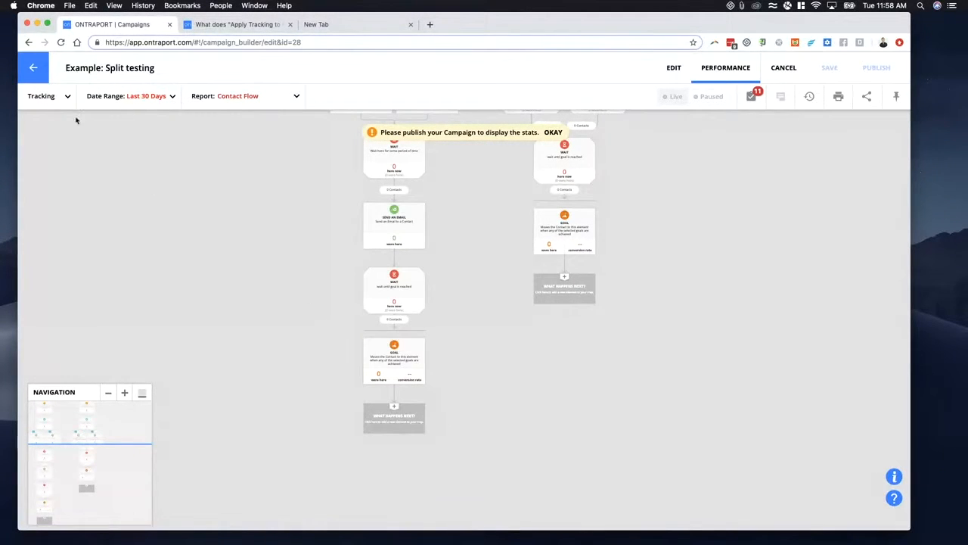
- Set tracking to the lead sources contacts last clicked before the goal, selecting the goal of the Added to Campaign path
left_click(59, 100)
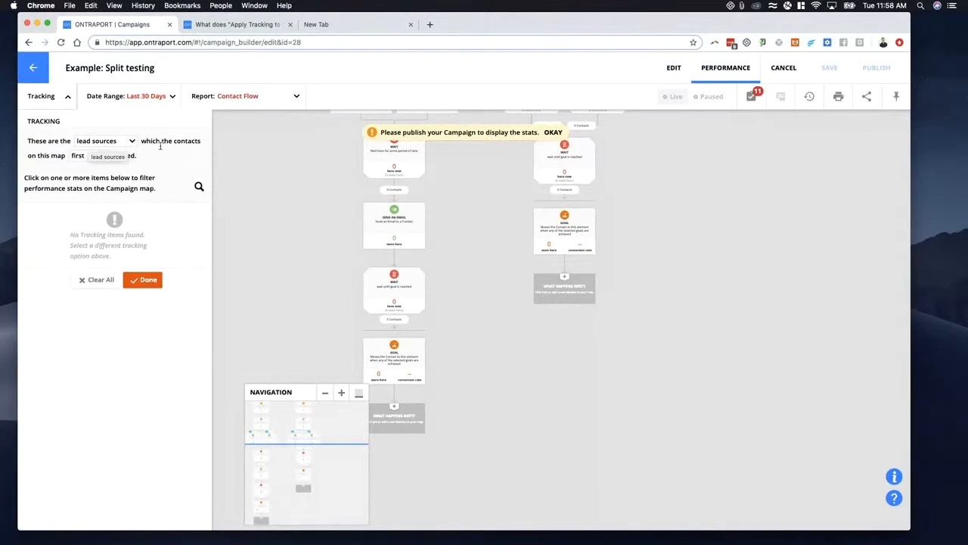
left_click(96, 143)
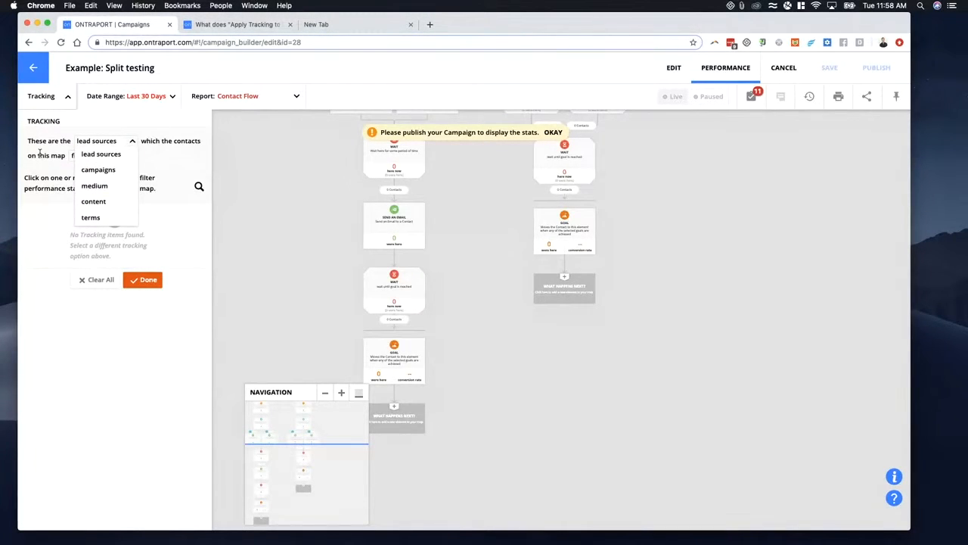
left_click(137, 148)
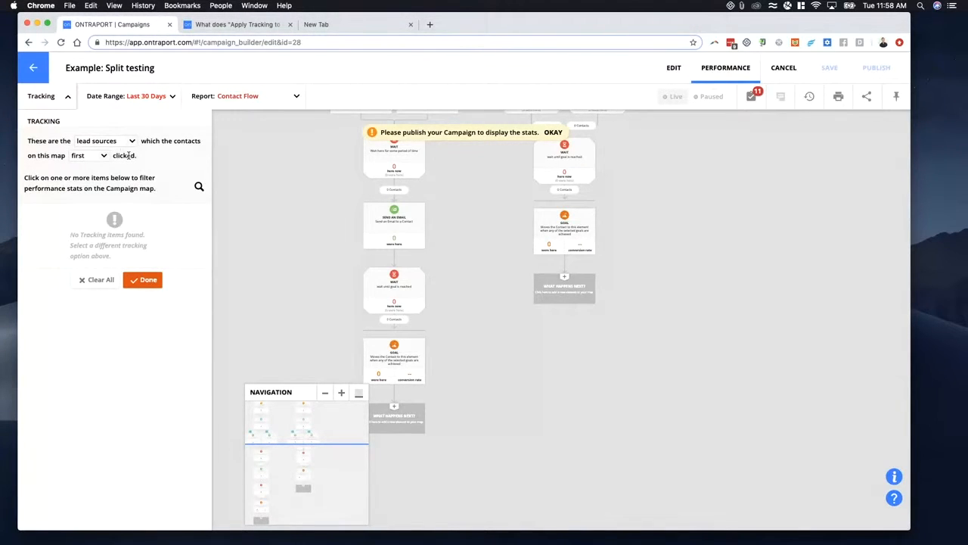
left_click(103, 155)
left_click(90, 186)
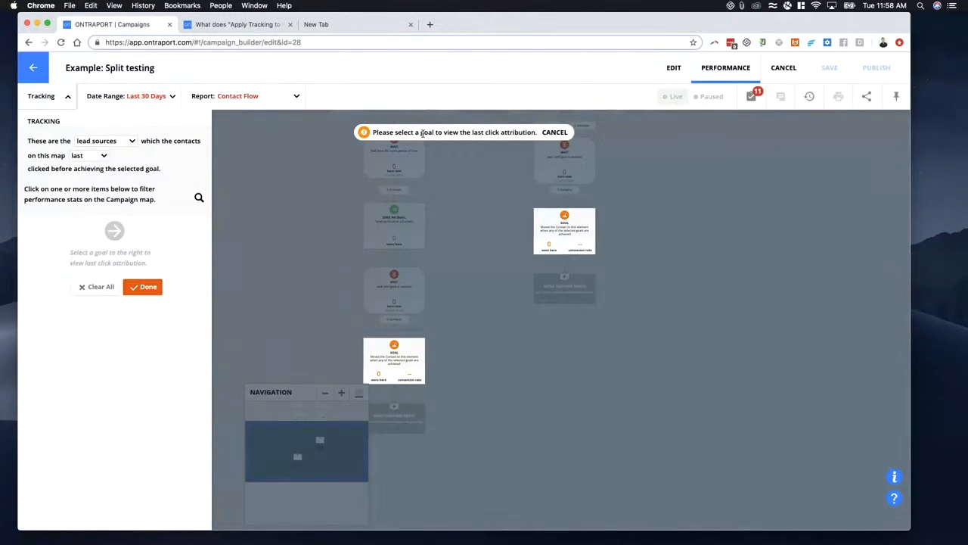
left_click(397, 356)
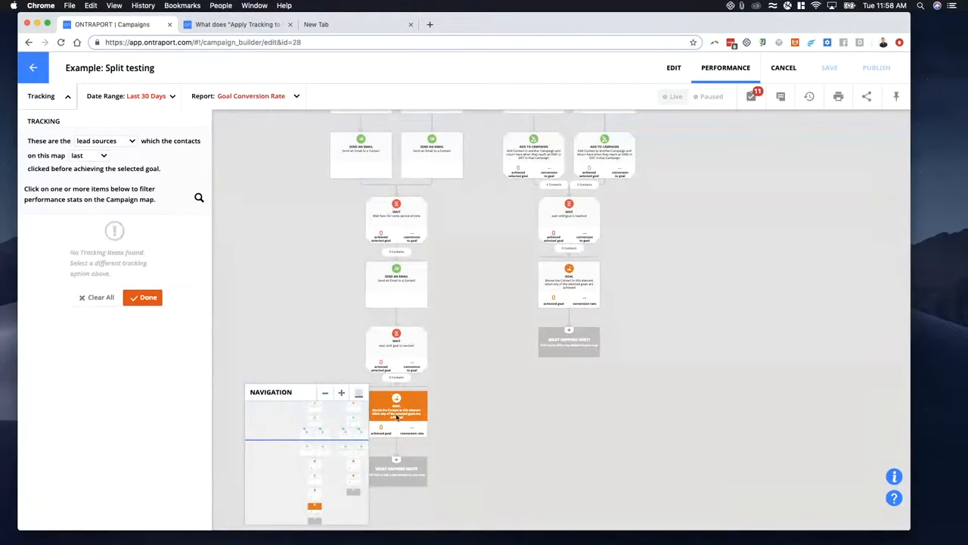
left_click_drag(292, 212, 374, 327)
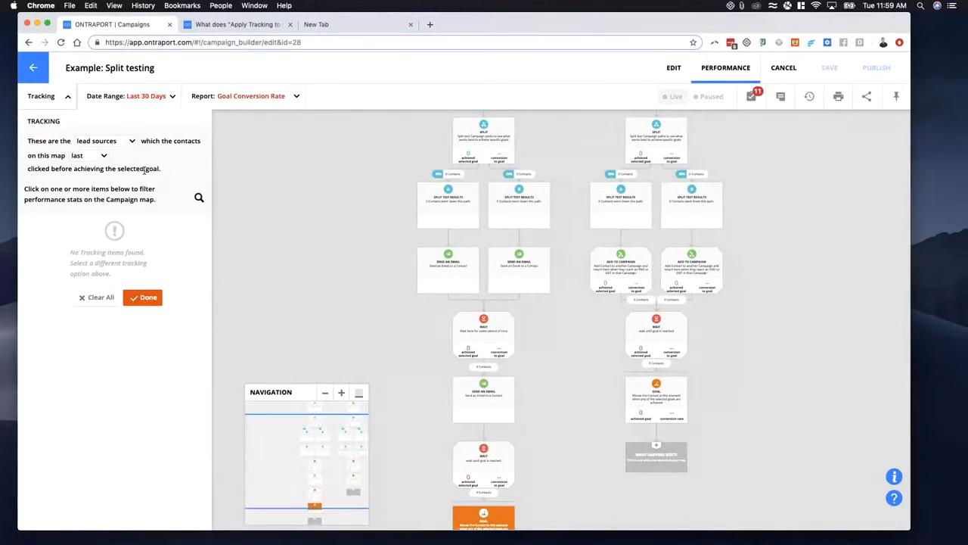
- Change the last-click tracking category to content, and review the tracking items and the selected goal's path
left_click(117, 143)
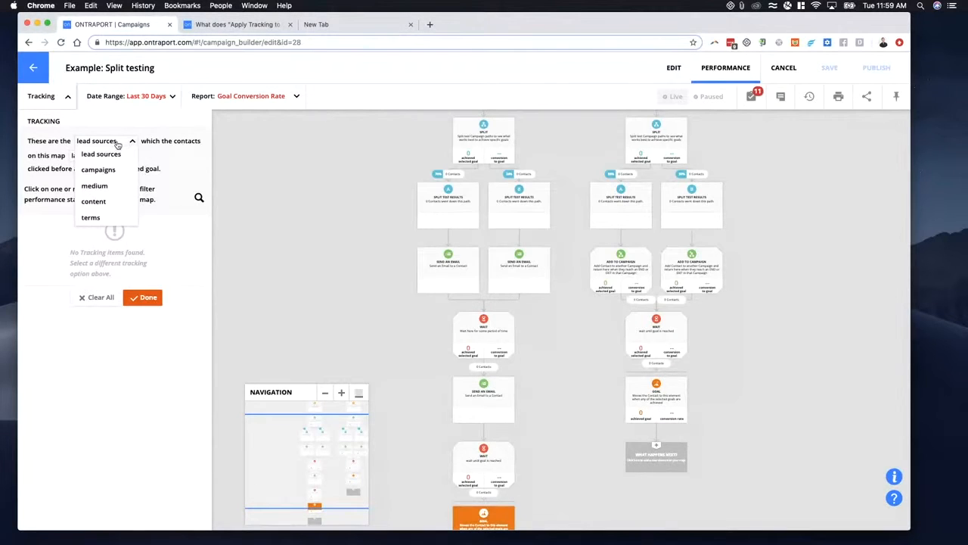
left_click(107, 205)
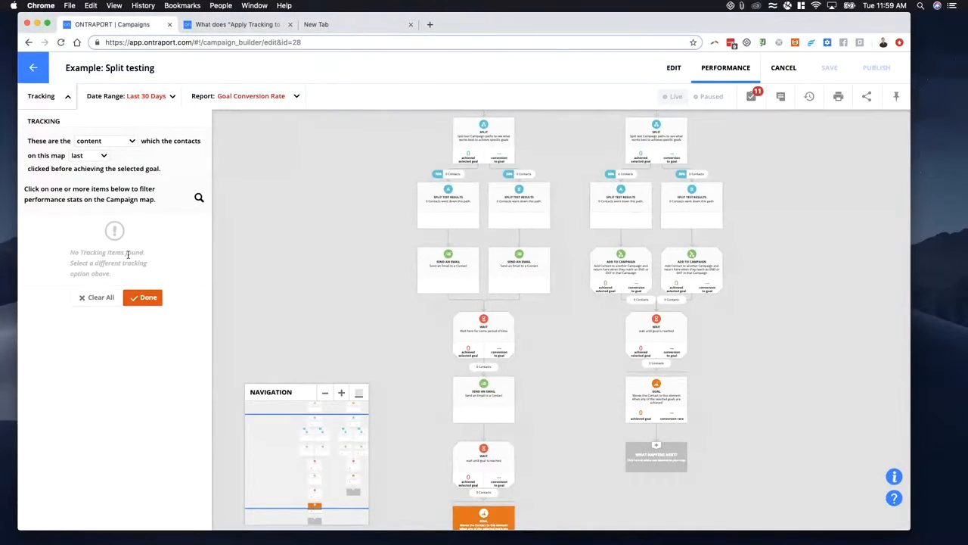
left_click_drag(70, 253, 120, 277)
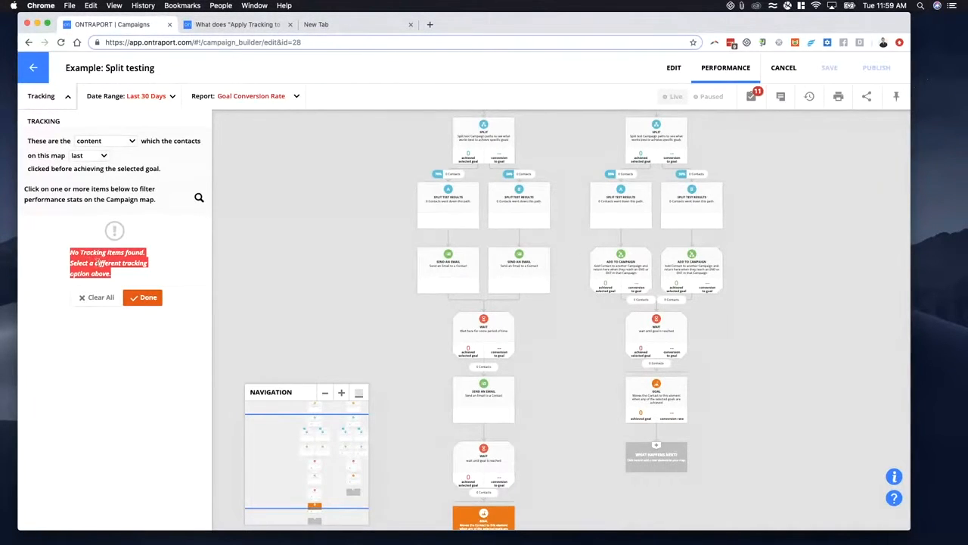
scroll(421, 446, "down", 3)
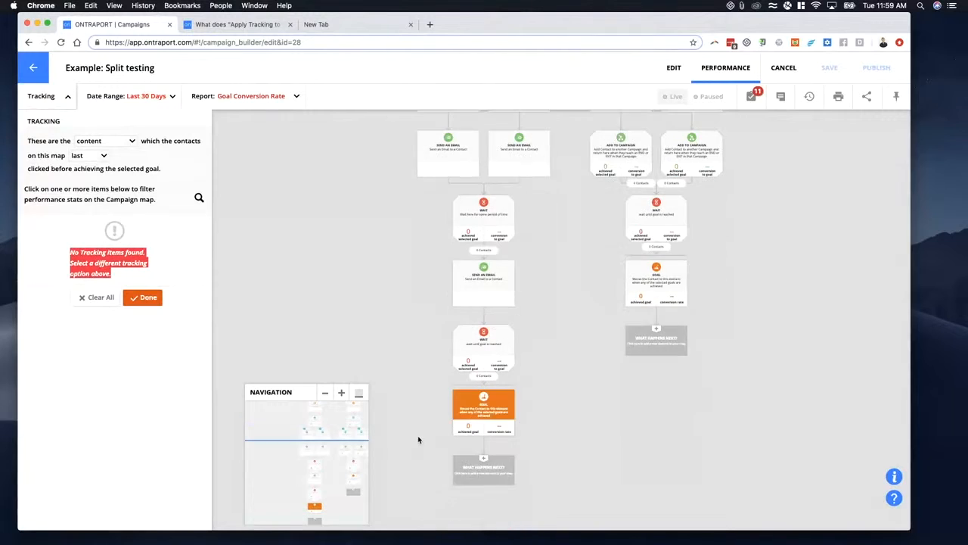
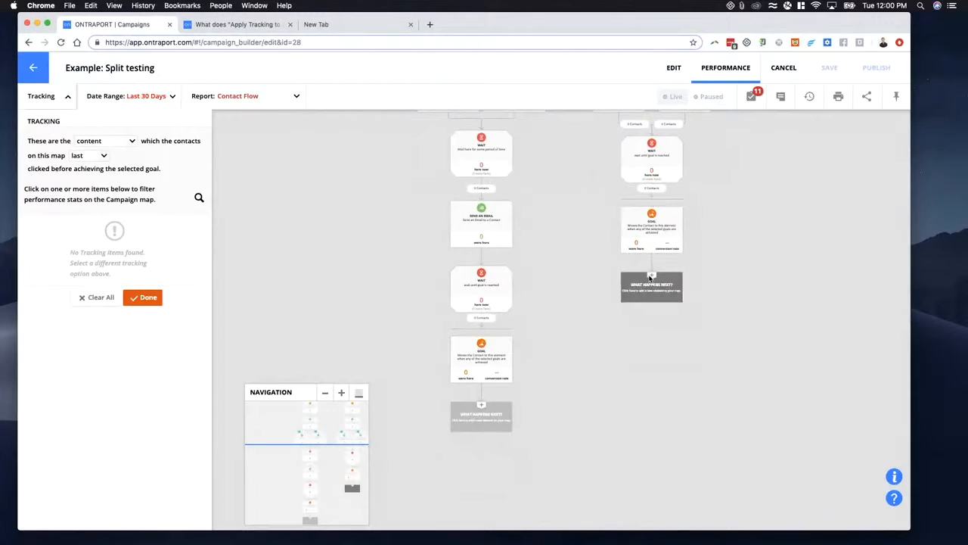
- Select the New Trigger path's goal, read the description of content last clicked before achieving it, and close the tracking settings
left_click(653, 227)
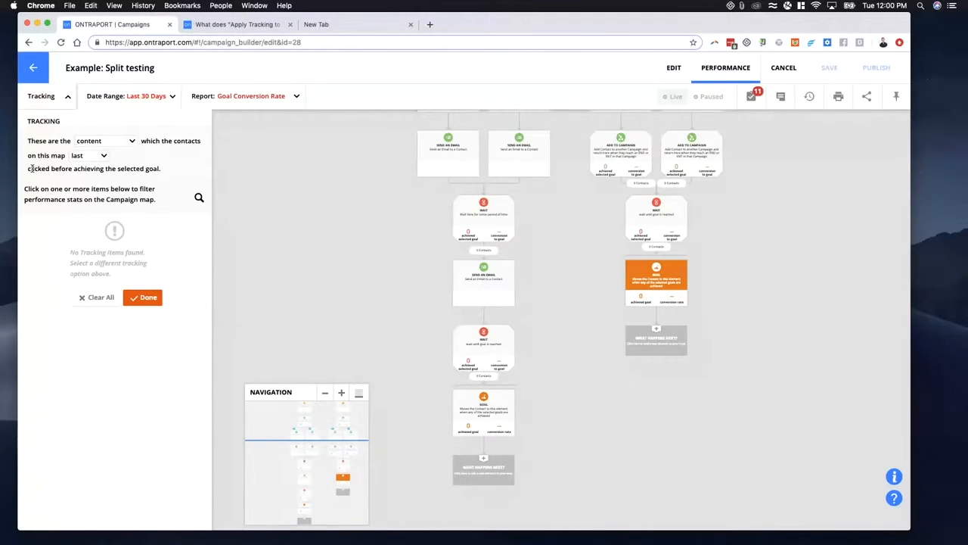
left_click_drag(31, 168, 118, 168)
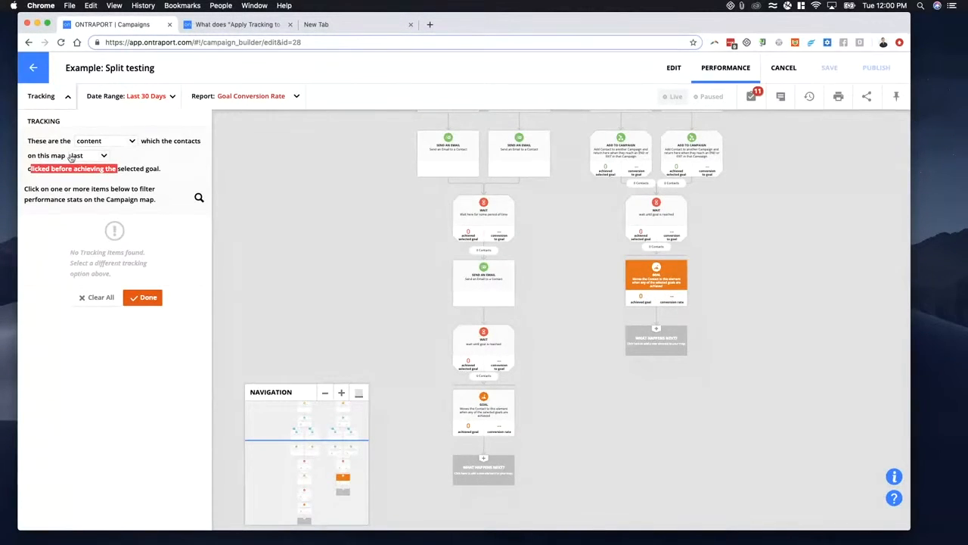
left_click_drag(34, 169, 162, 169)
scroll(288, 272, "up", 1)
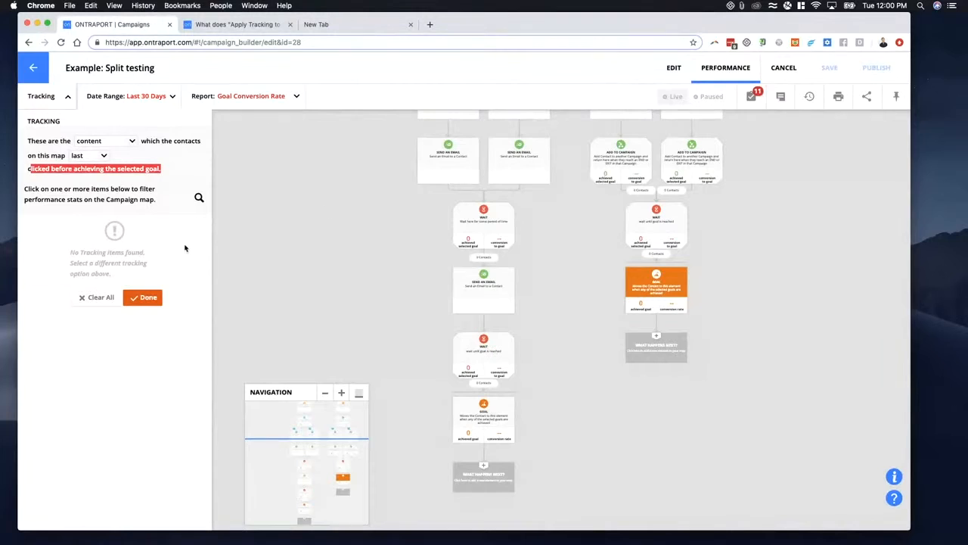
left_click(148, 298)
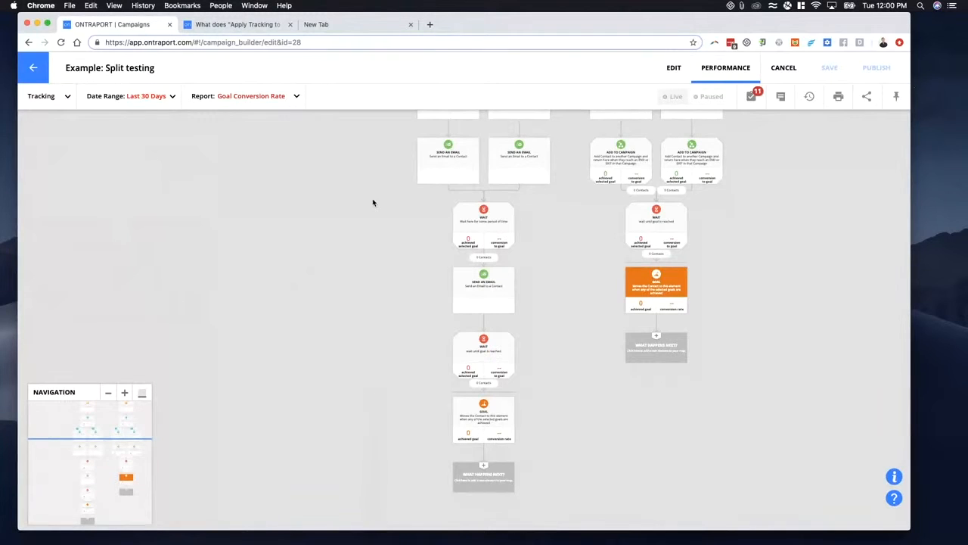
- Switch the report to Goal Conversion Point and select the goal of the Added to Campaign path
left_click(242, 99)
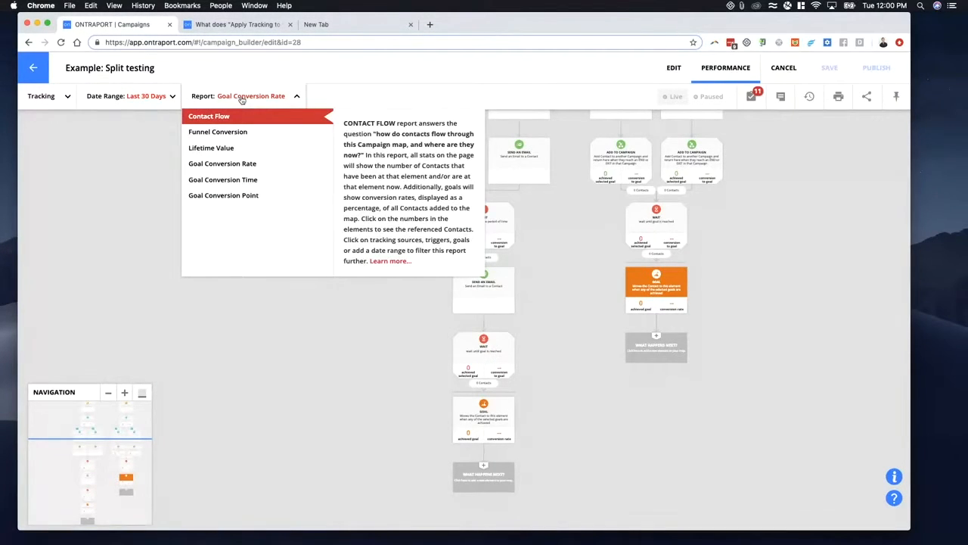
left_click(227, 196)
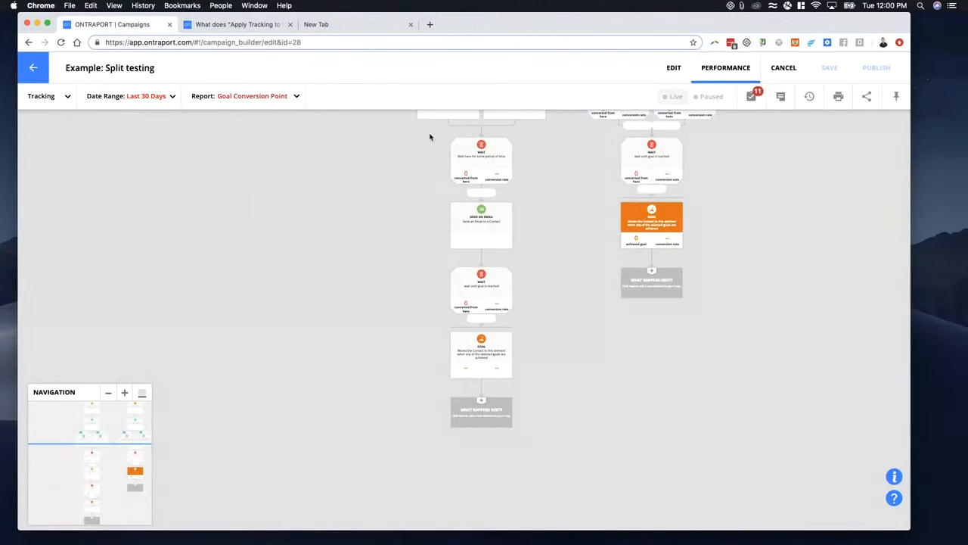
left_click(284, 99)
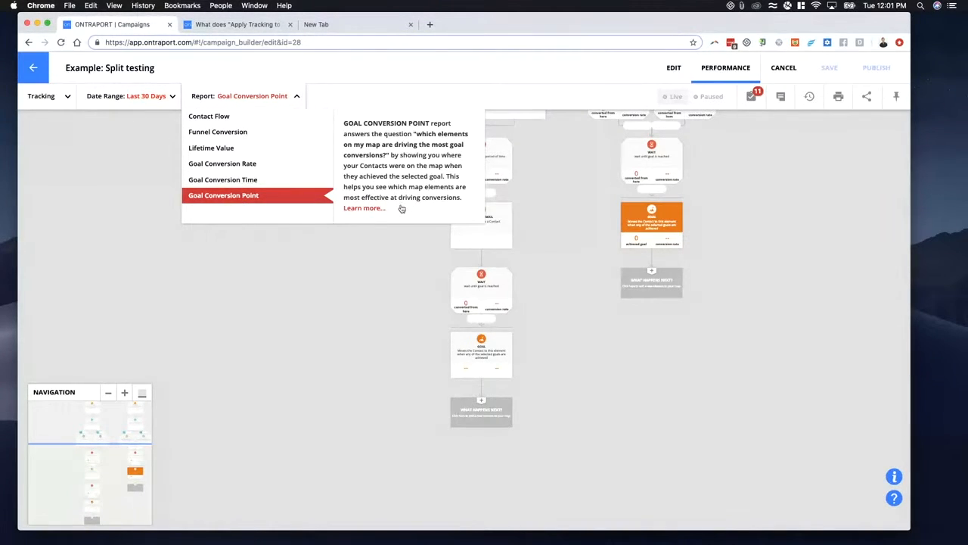
left_click(384, 349)
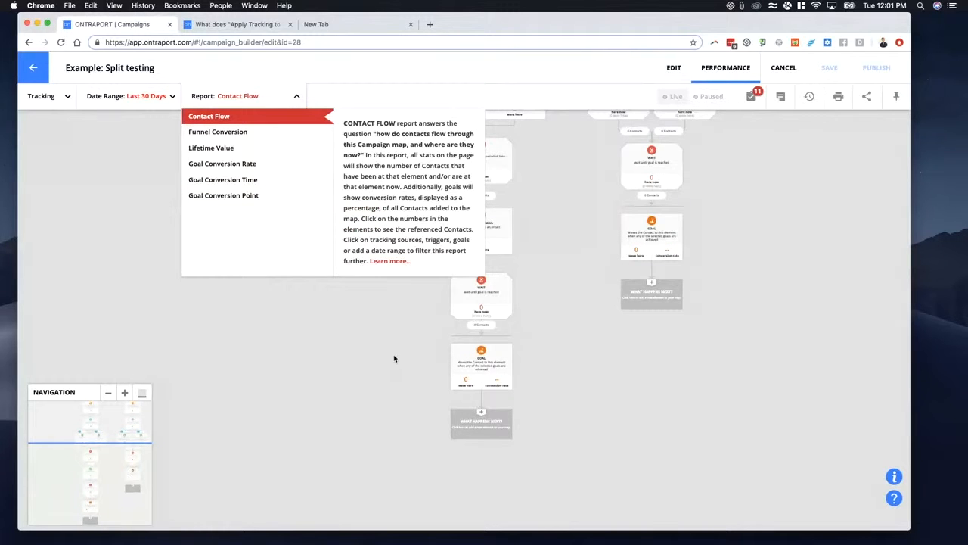
left_click(235, 196)
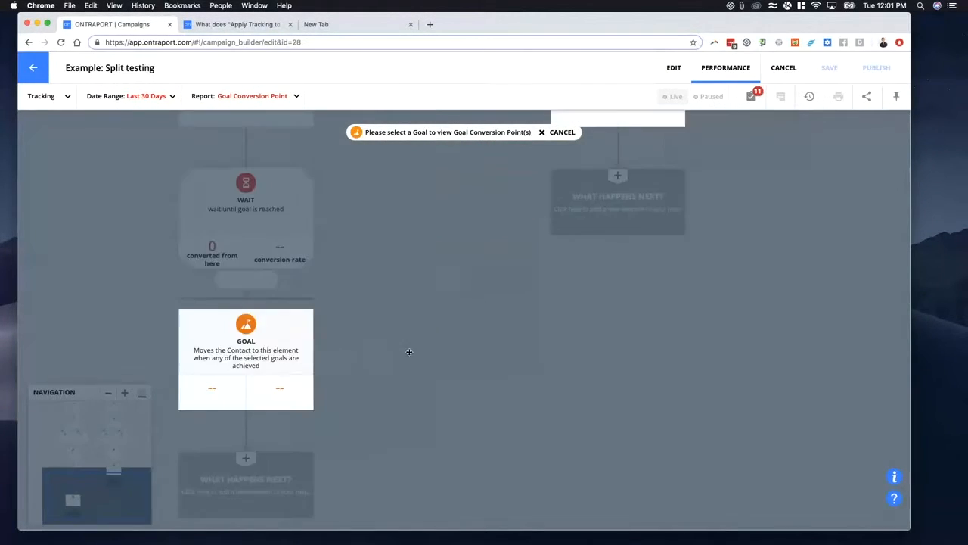
left_click(412, 294)
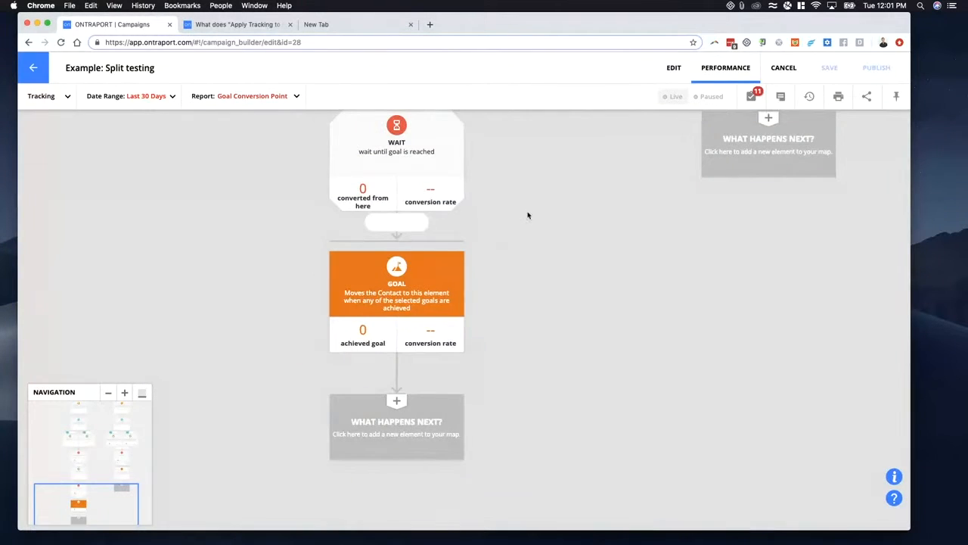
- Examine the Goal Conversion Point figures on the two wait elements between the split emails and the selected goal
left_click_drag(527, 214, 488, 394)
scroll(491, 348, "down", 3)
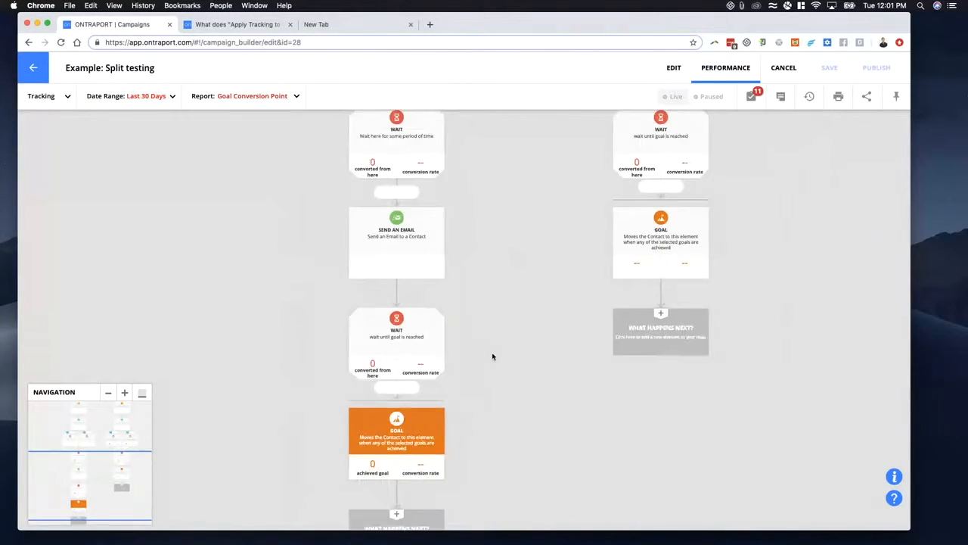
scroll(490, 314, "down", 2)
left_click_drag(500, 281, 478, 363)
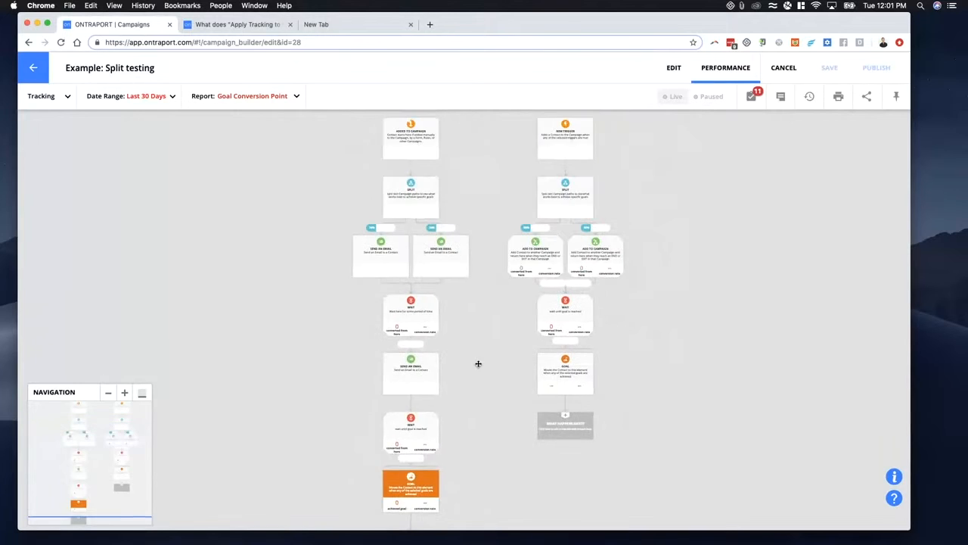
scroll(401, 337, "up", 4)
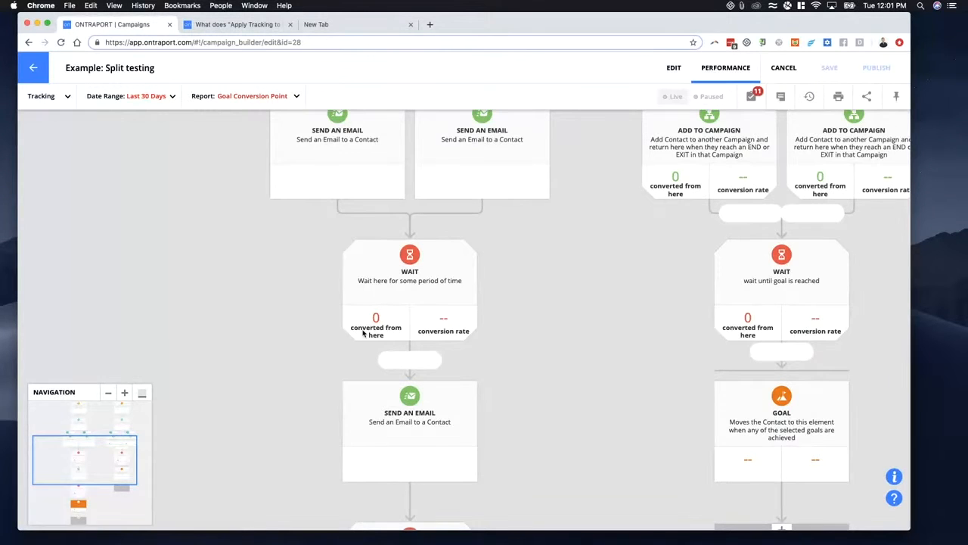
scroll(280, 360, "down", 6)
scroll(373, 316, "up", 4)
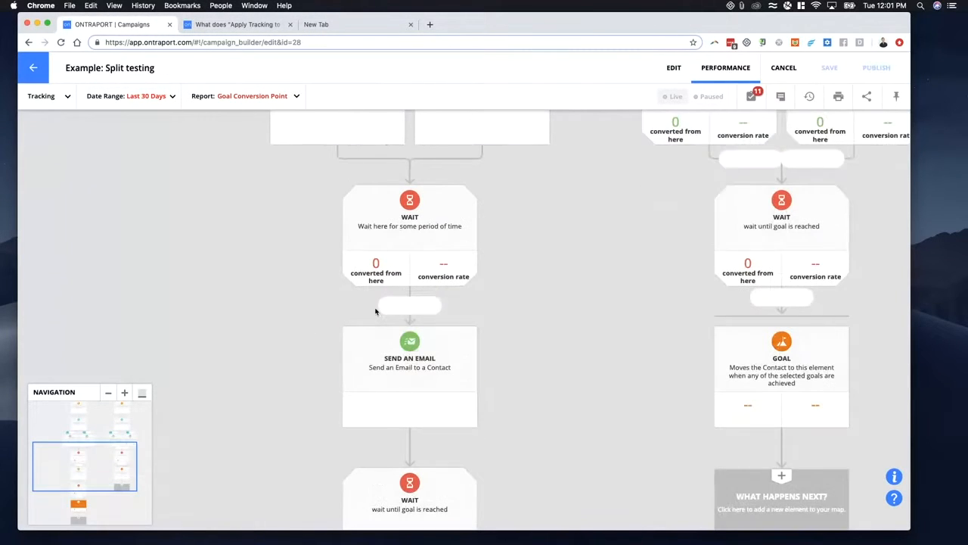
scroll(363, 395, "down", 3)
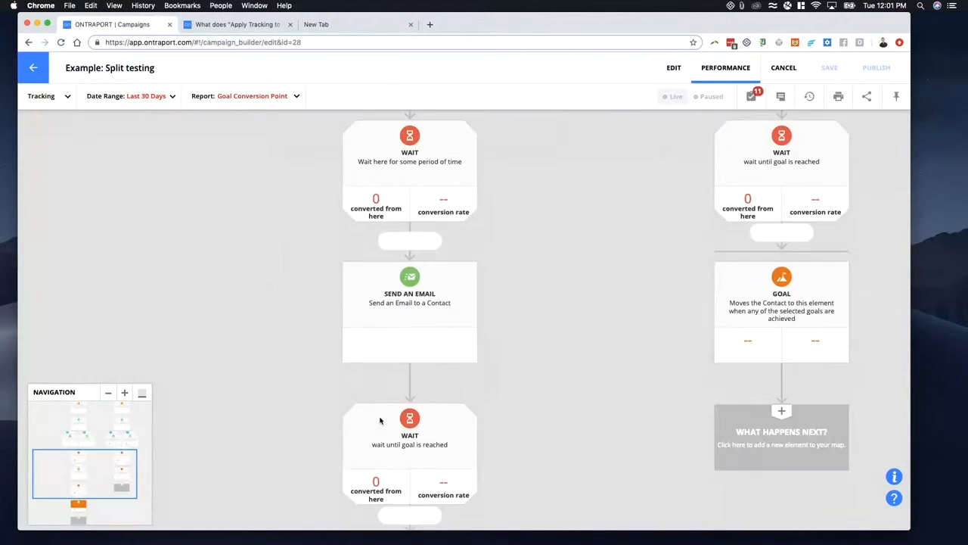
scroll(376, 287, "up", 1)
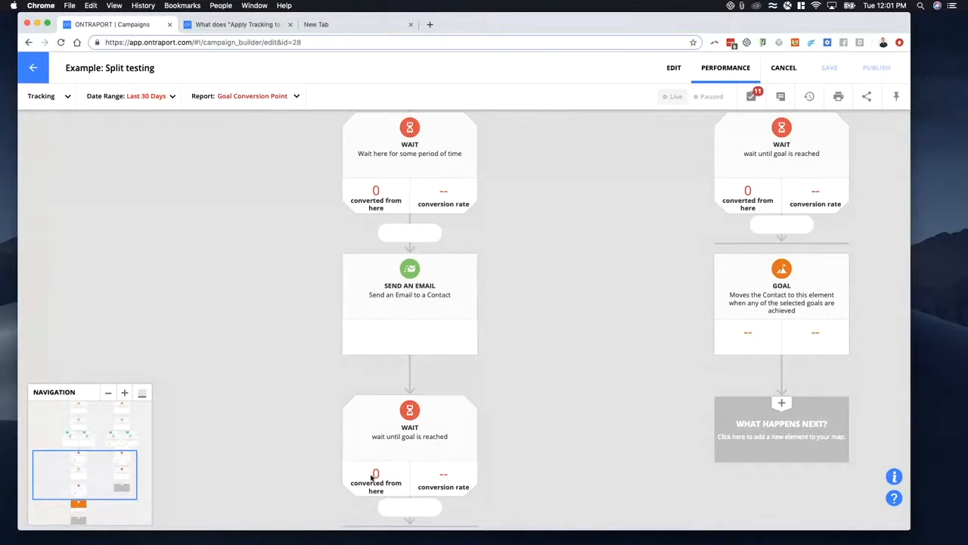
scroll(377, 408, "down", 4)
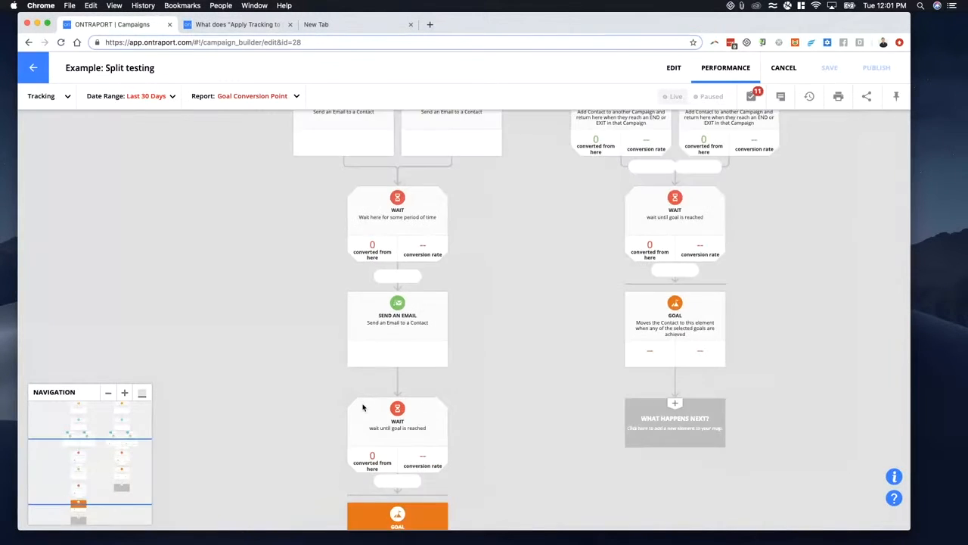
- Review the path from the two split emails down to the selected goal, and check the last-click tracking settings
scroll(282, 272, "down", 2)
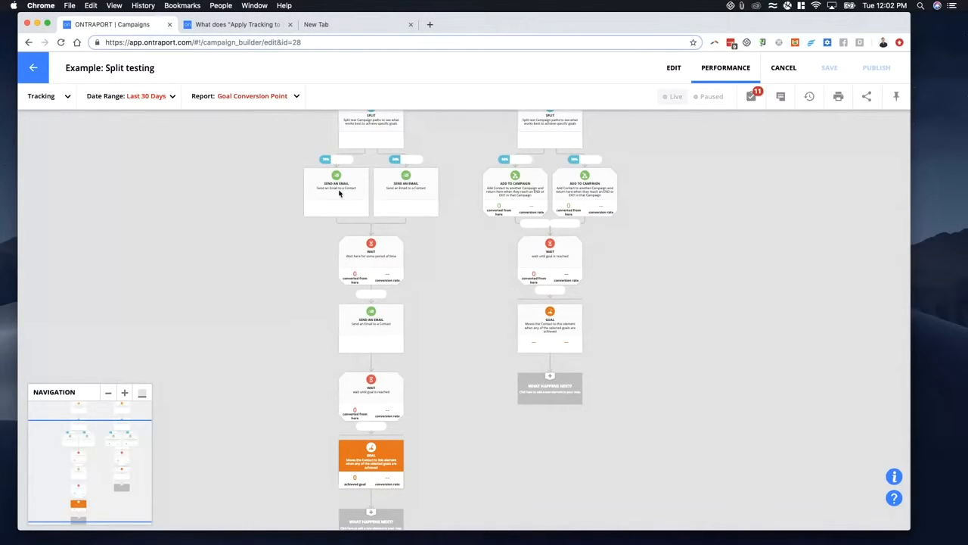
scroll(414, 207, "up", 3)
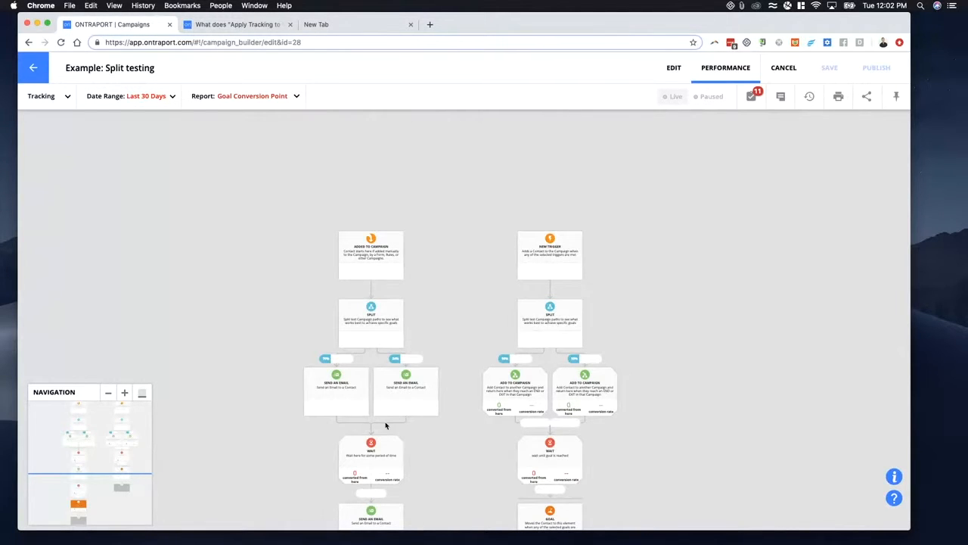
left_click_drag(252, 465, 288, 293)
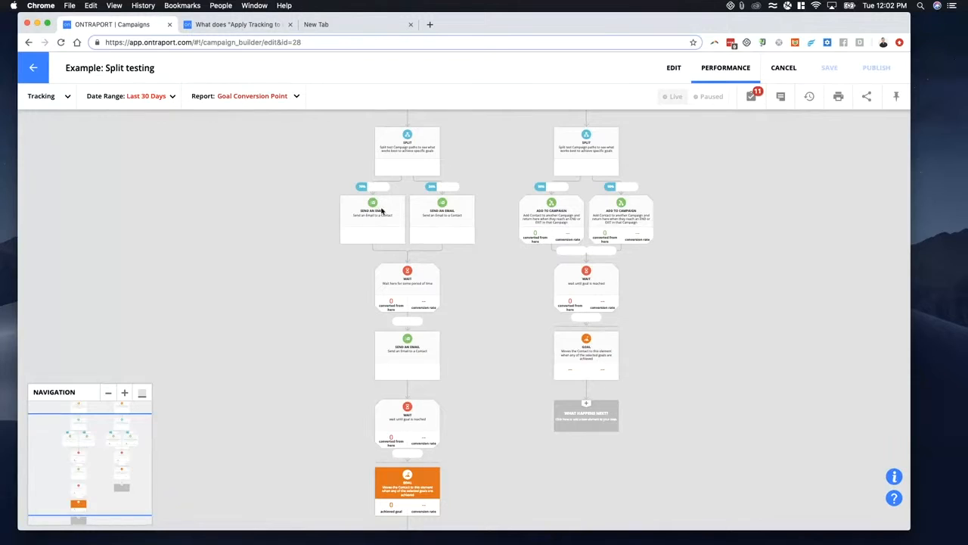
scroll(311, 210, "up", 3)
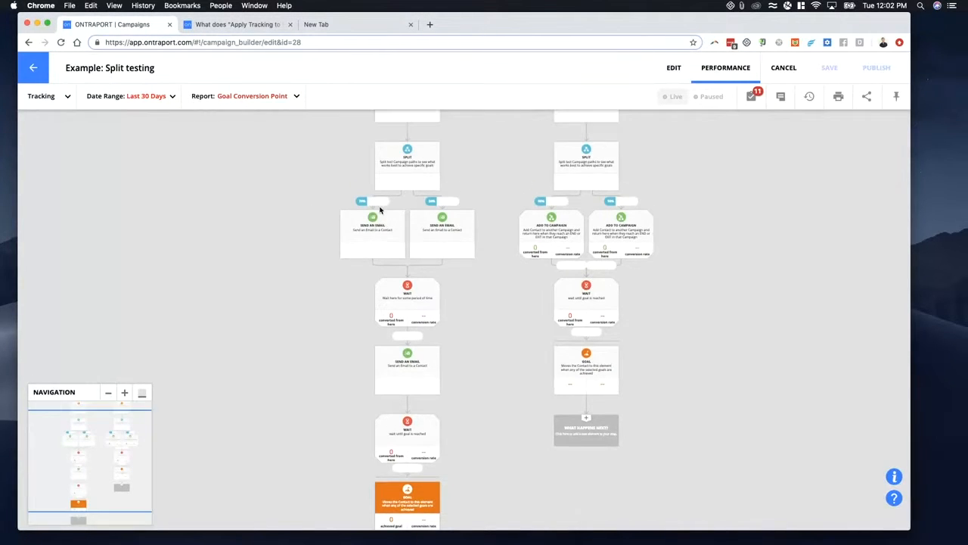
left_click(43, 96)
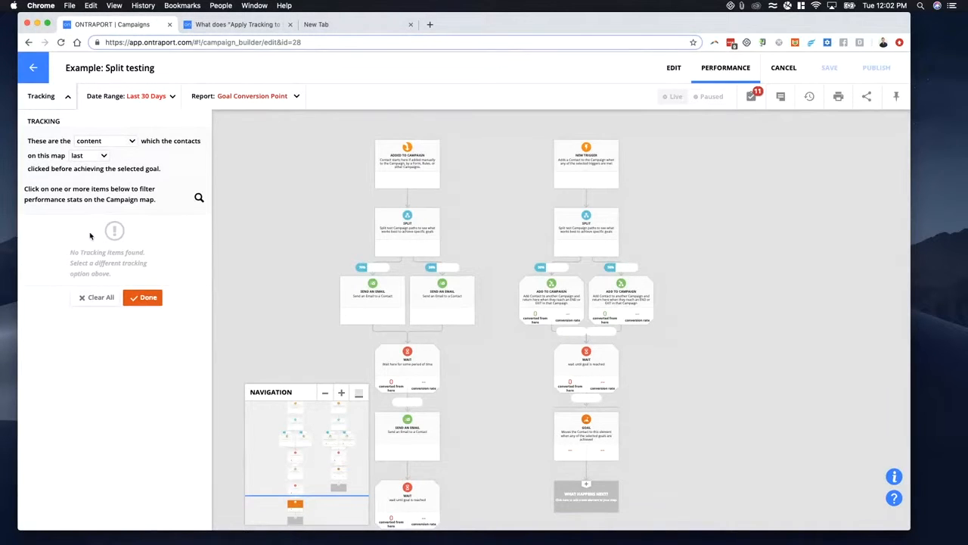
left_click(65, 96)
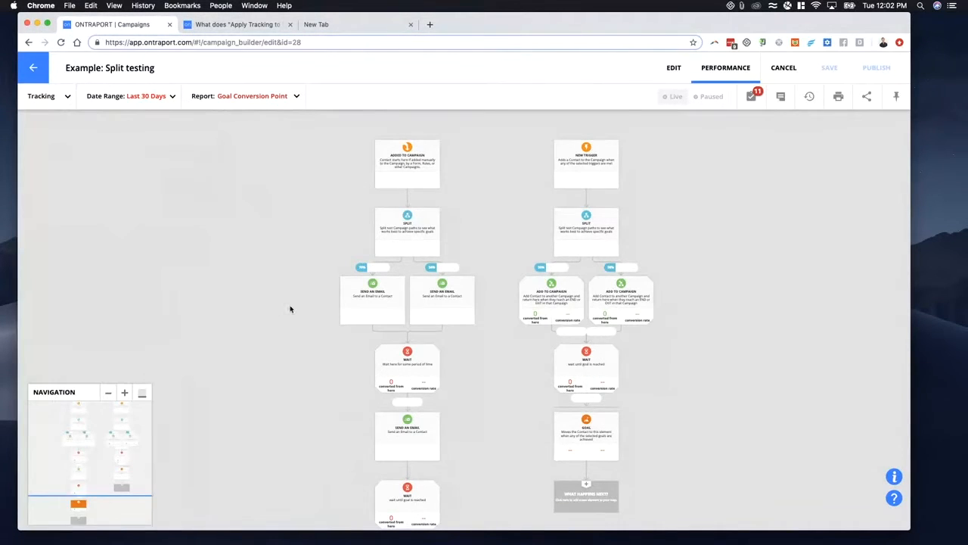
scroll(238, 232, "down", 3)
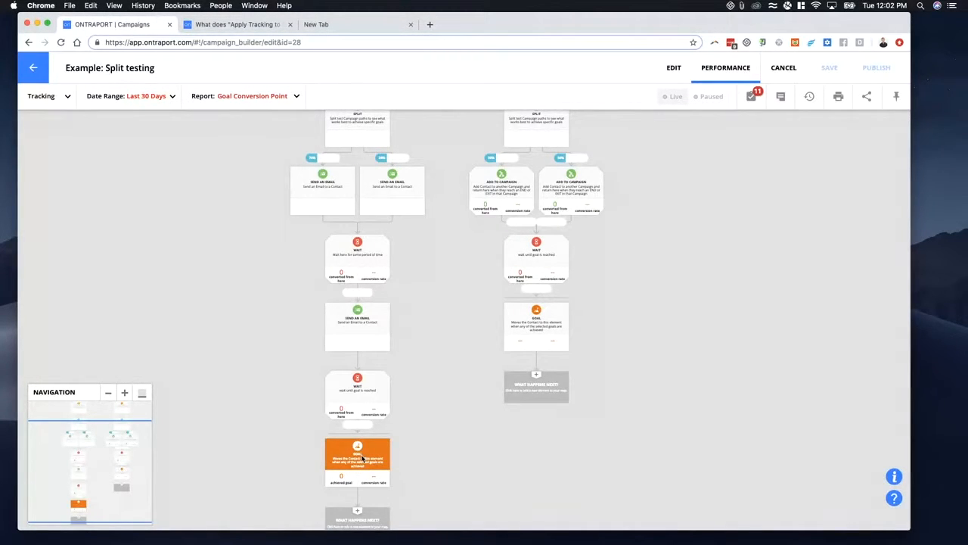
left_click_drag(295, 412, 380, 315)
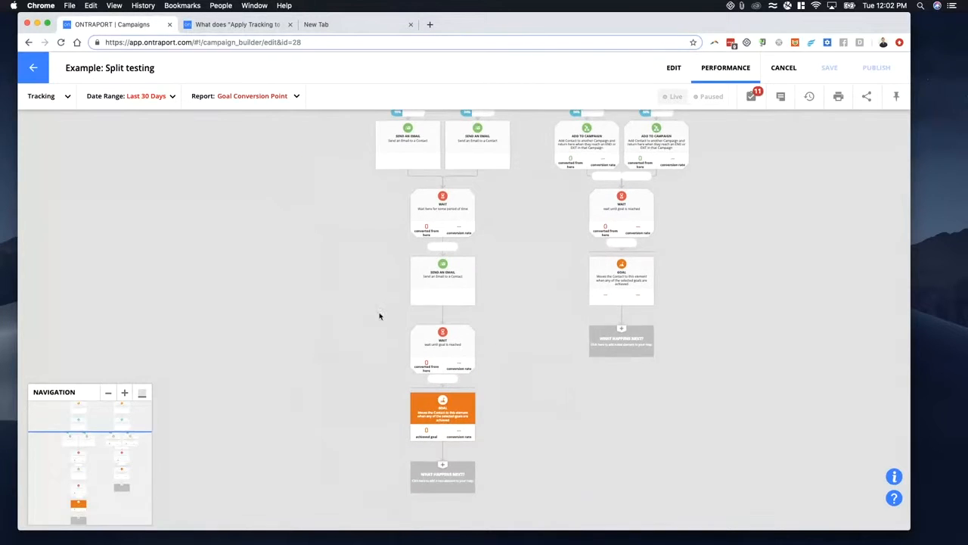
scroll(379, 314, "down", 5)
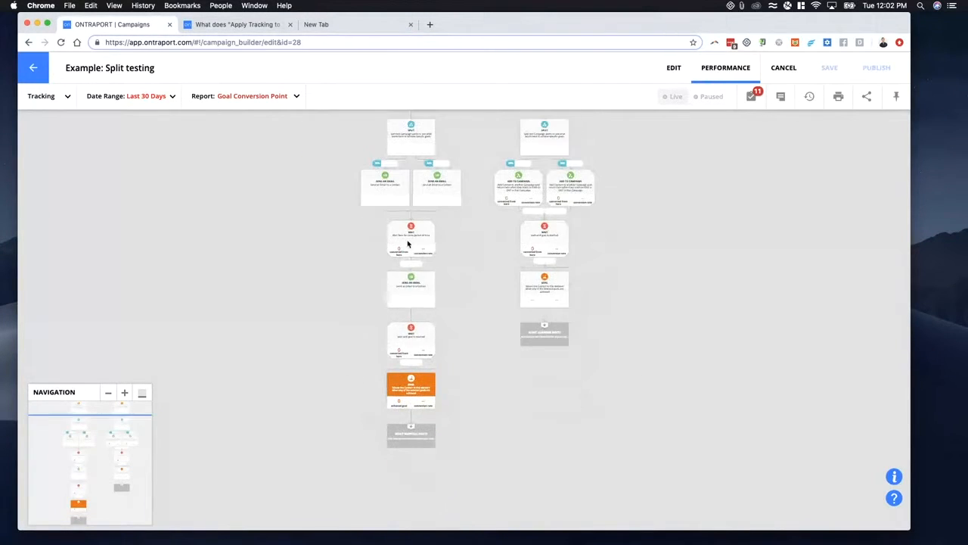
- View the Goal Conversion Rate report for the Added to Campaign path's goal, and look over the split in the Contact Flow report
left_click(281, 101)
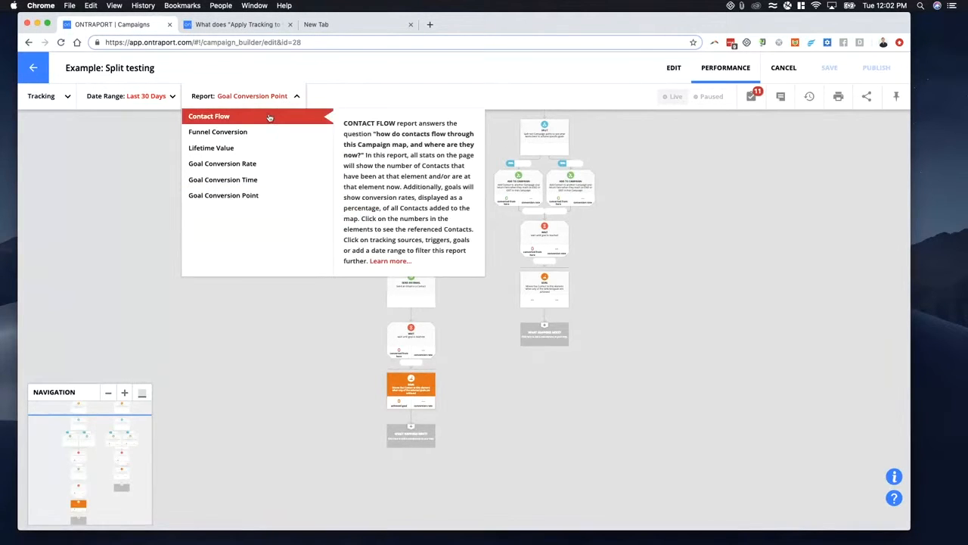
left_click(269, 118)
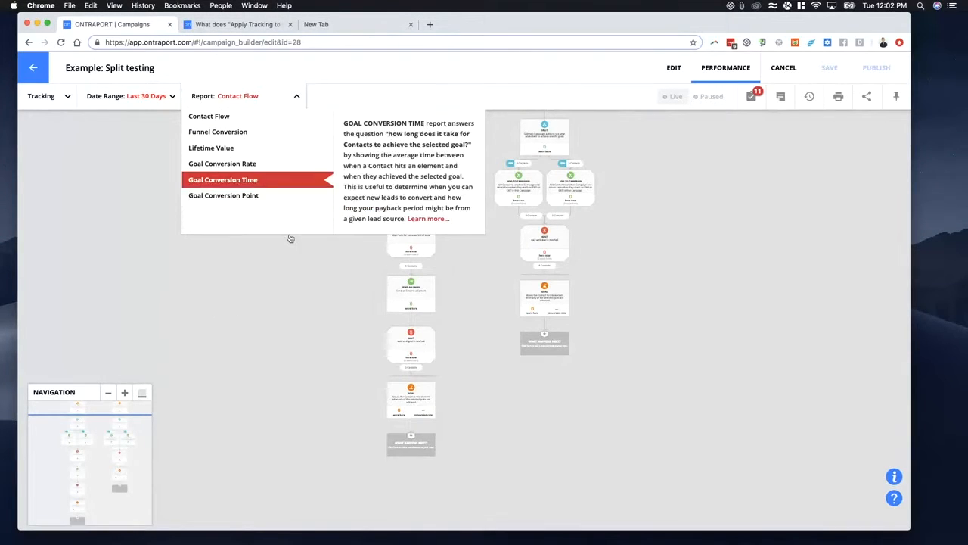
left_click(219, 163)
scroll(404, 216, "up", 6)
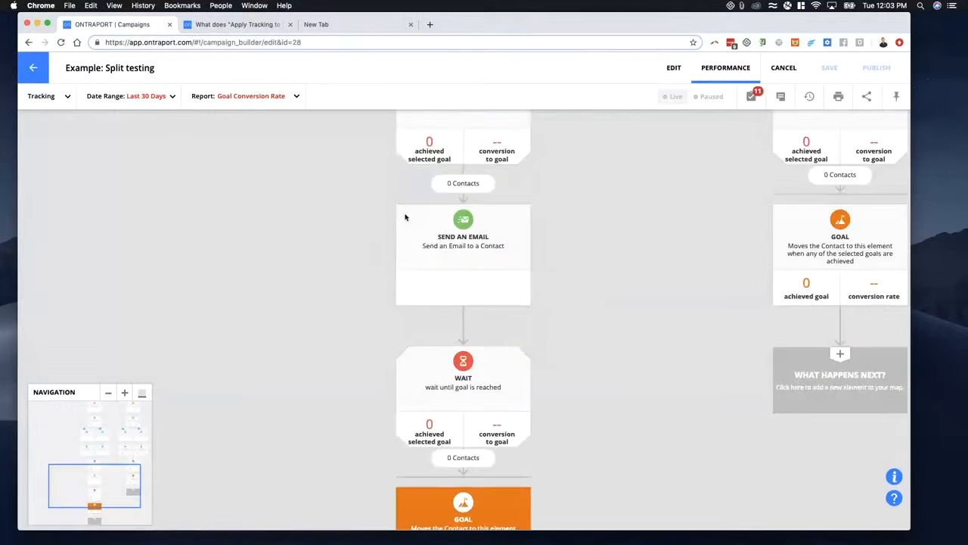
scroll(438, 222, "up", 3)
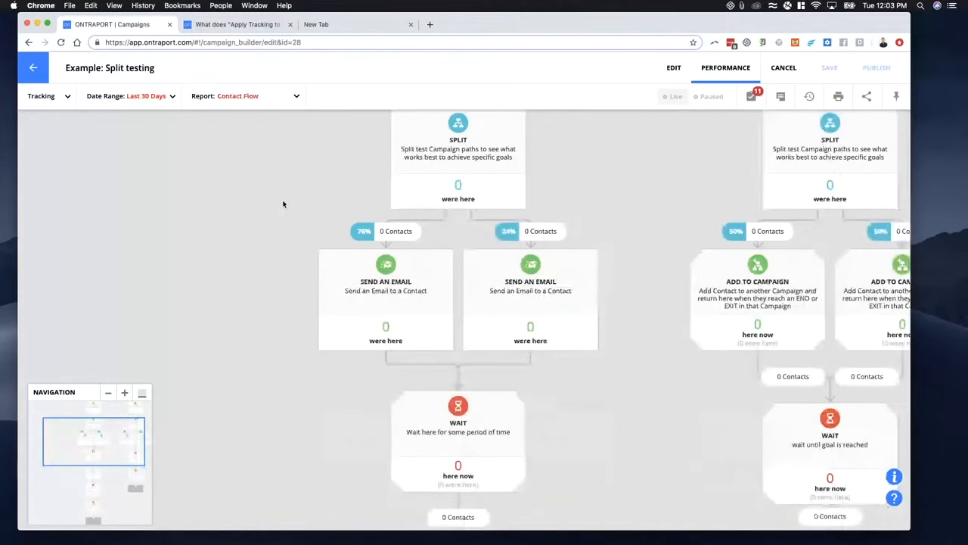
scroll(385, 276, "down", 1)
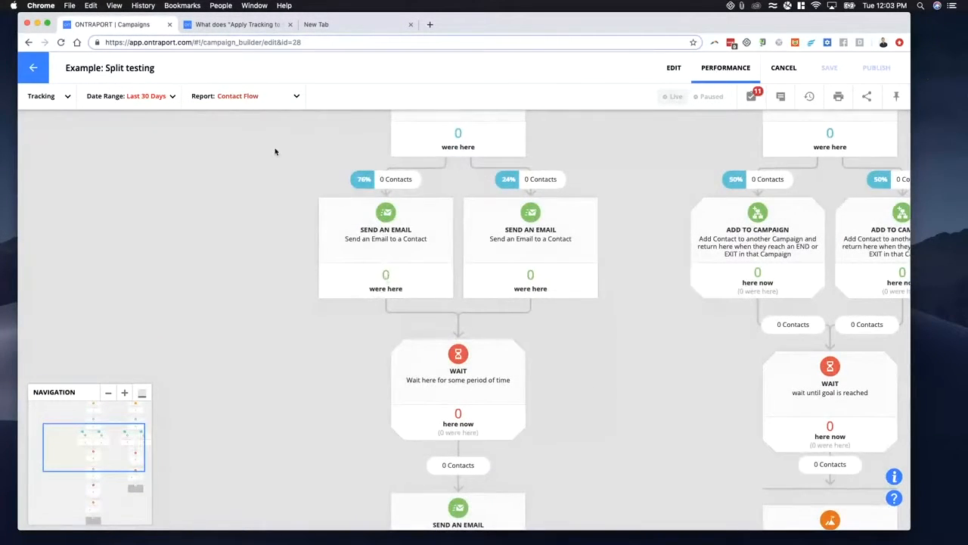
- Switch the report to Funnel Conversion with Added to Campaign as the selected trigger
left_click(254, 96)
left_click(255, 119)
left_click(259, 100)
left_click(266, 136)
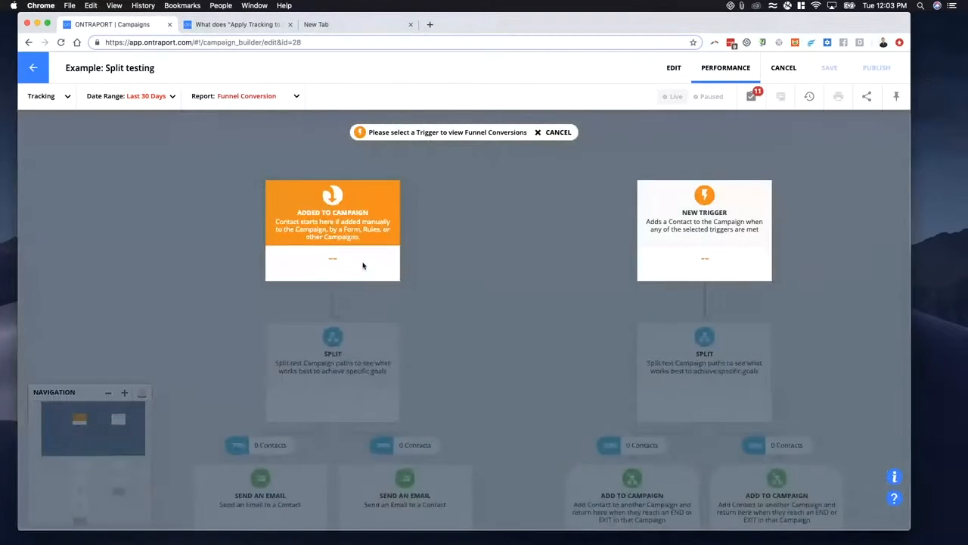
left_click(330, 200)
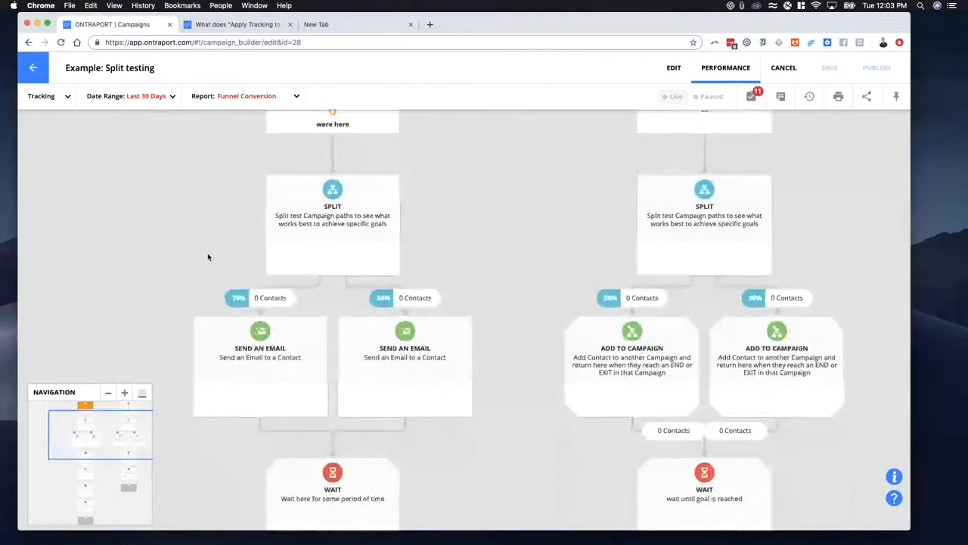
- Look over both split test paths from their triggers down to their goals in the Funnel Conversion report
scroll(231, 268, "down", 10)
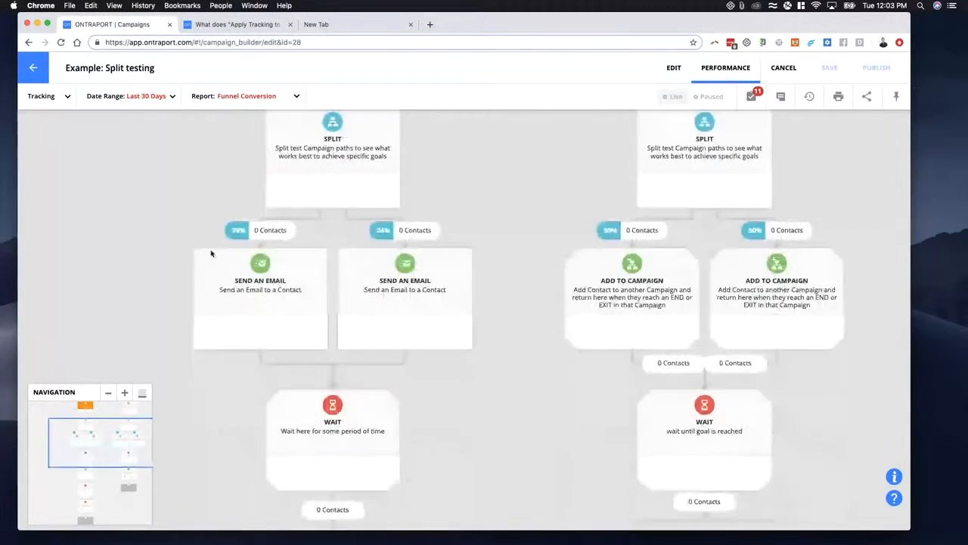
scroll(205, 251, "down", 5)
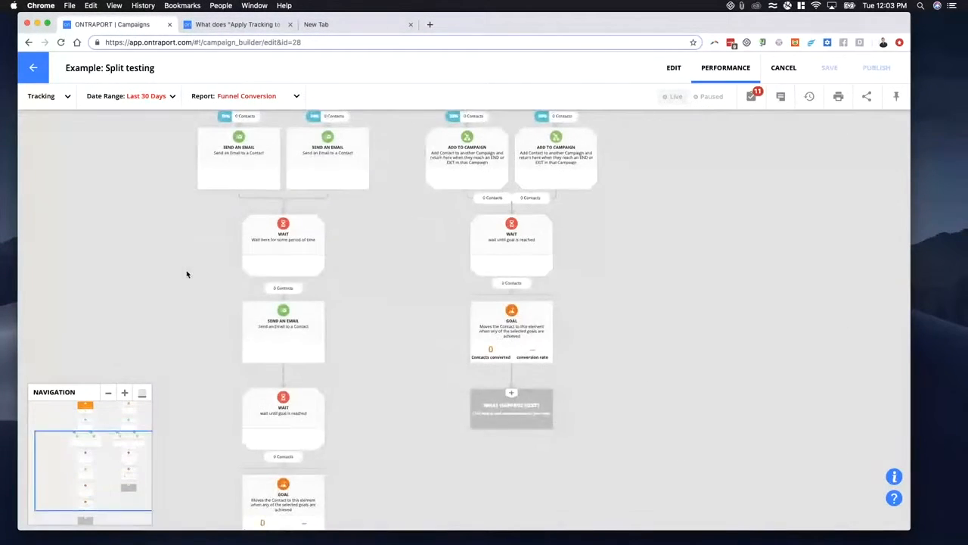
left_click_drag(173, 292, 364, 227)
scroll(363, 250, "down", 3)
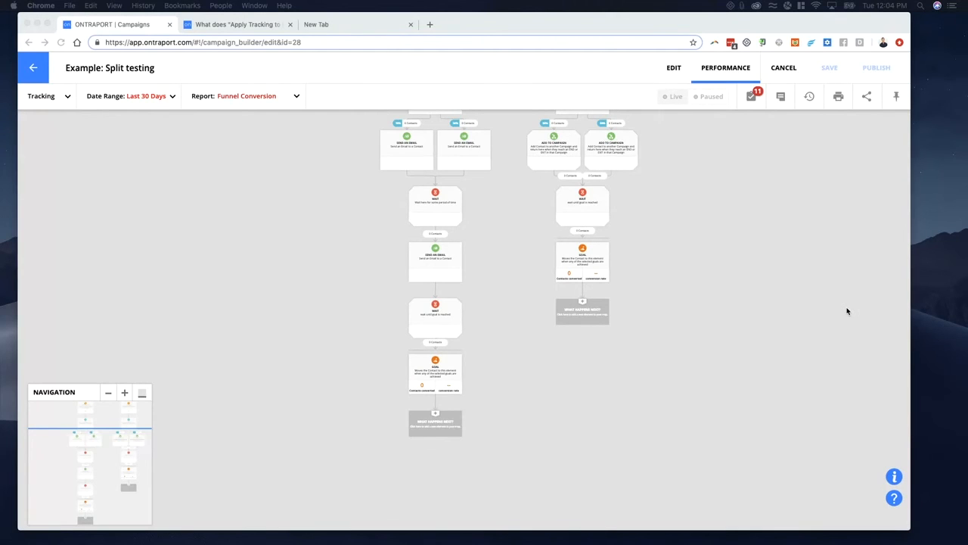
left_click(337, 301)
left_click_drag(346, 255, 289, 322)
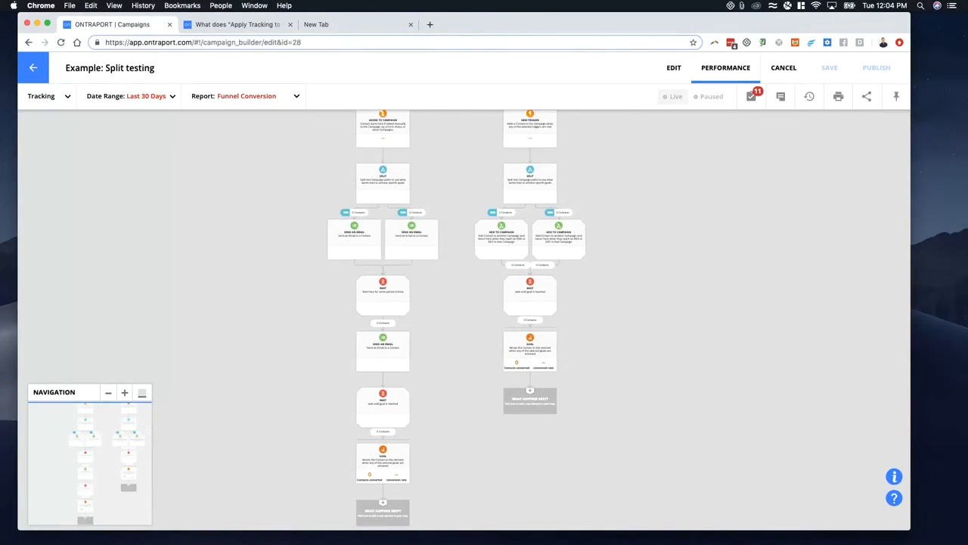